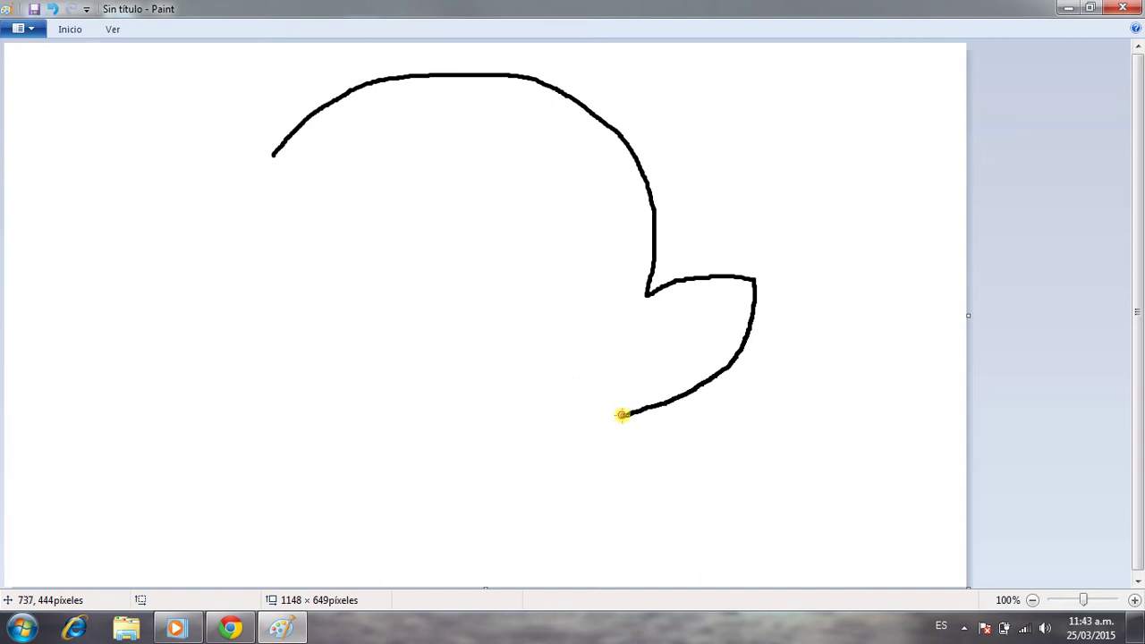
# Draw the inner contour of the large pointed ear with two curved brush strokes following its upper and lower edges
pyautogui.moveTo(641, 320)
pyautogui.mouseDown()
pyautogui.moveTo(665, 302)
pyautogui.moveTo(744, 294)
pyautogui.mouseUp()
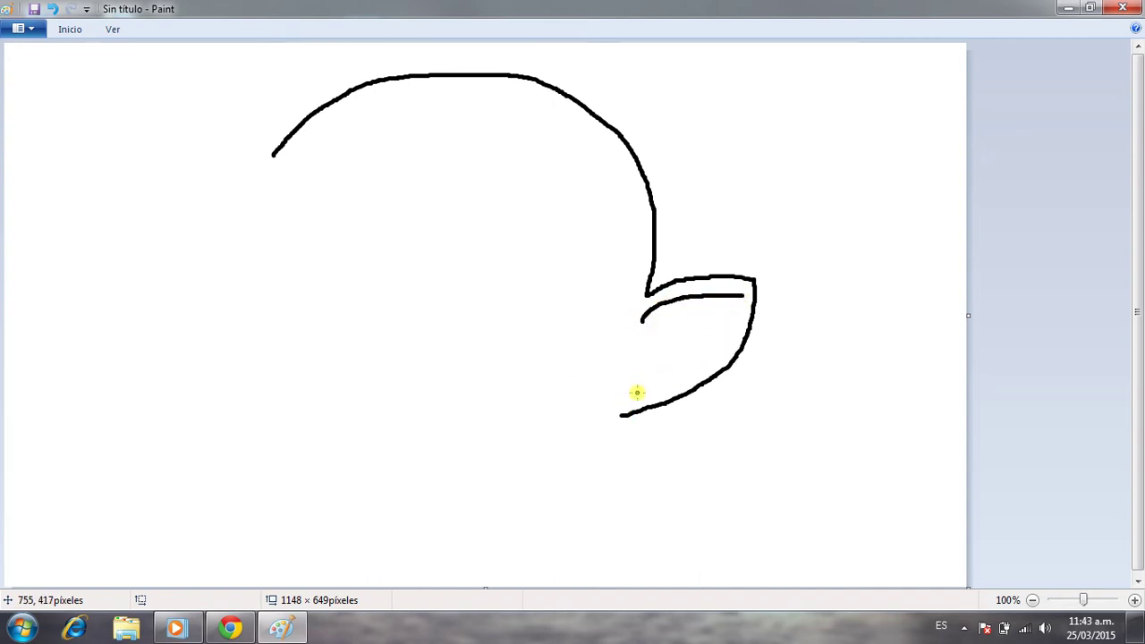
pyautogui.moveTo(632, 400)
pyautogui.mouseDown()
pyautogui.moveTo(698, 372)
pyautogui.moveTo(750, 299)
pyautogui.mouseUp()
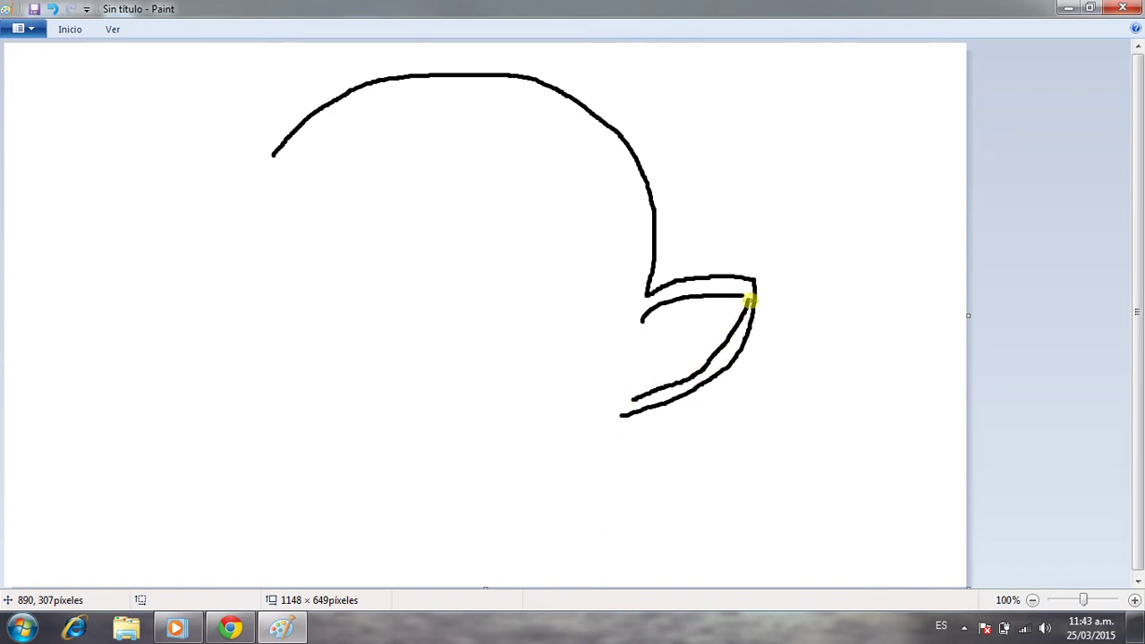
# Draw an ellipse of about 239 × 176 pixels low on the canvas below the head arc's open end, and return to the brush
pyautogui.click(71, 30)
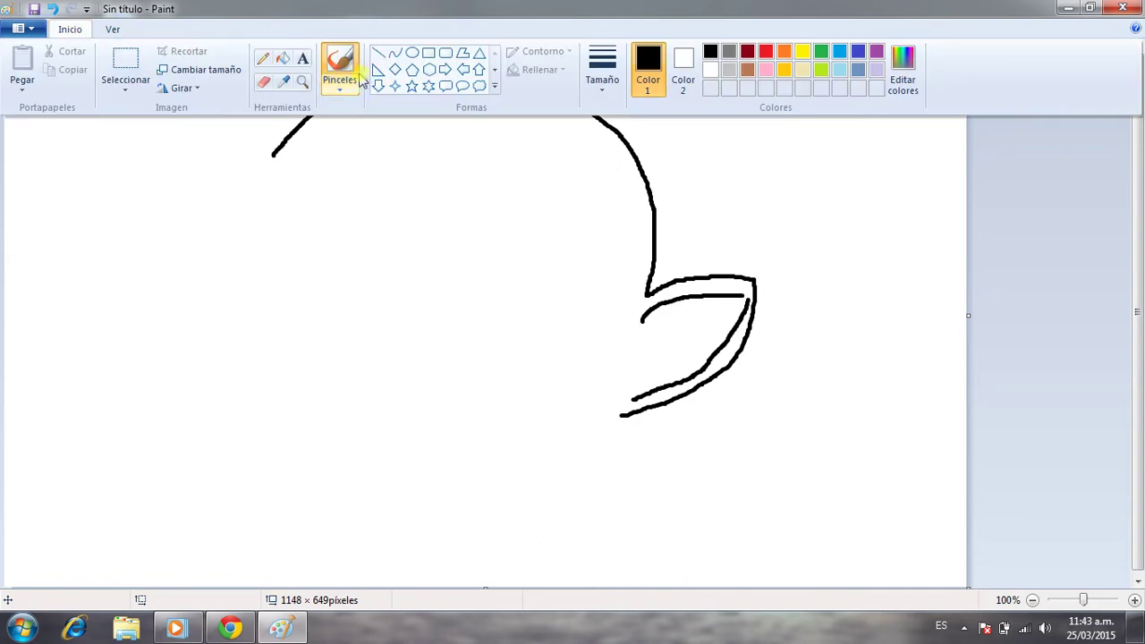
pyautogui.click(412, 52)
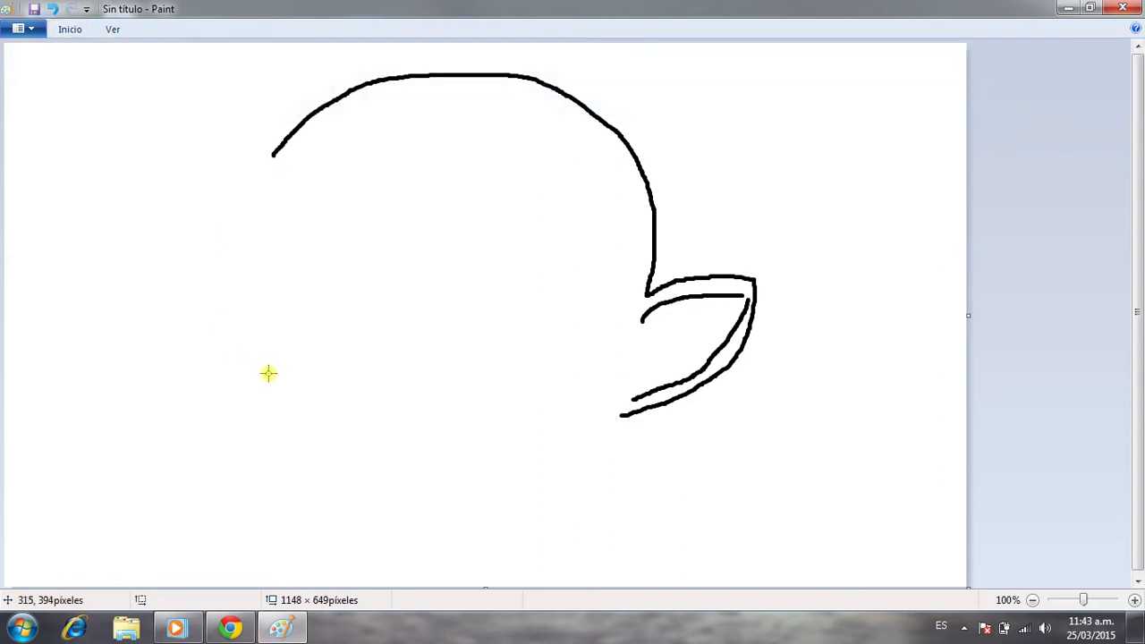
pyautogui.moveTo(231, 416); pyautogui.dragTo(432, 565)
pyautogui.click(77, 32)
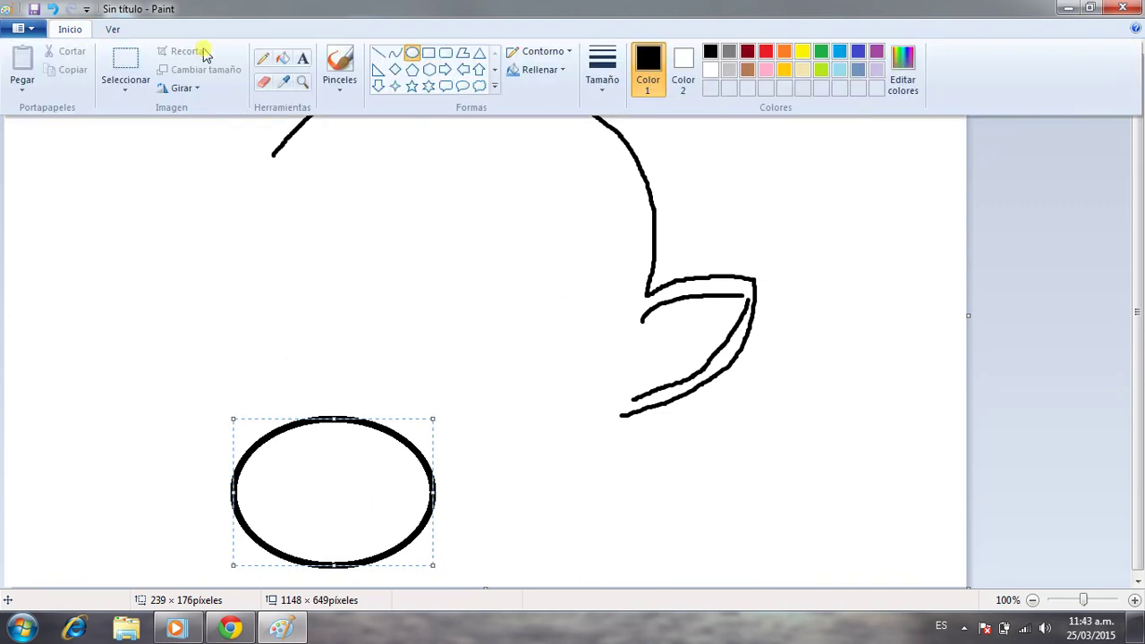
pyautogui.click(344, 64)
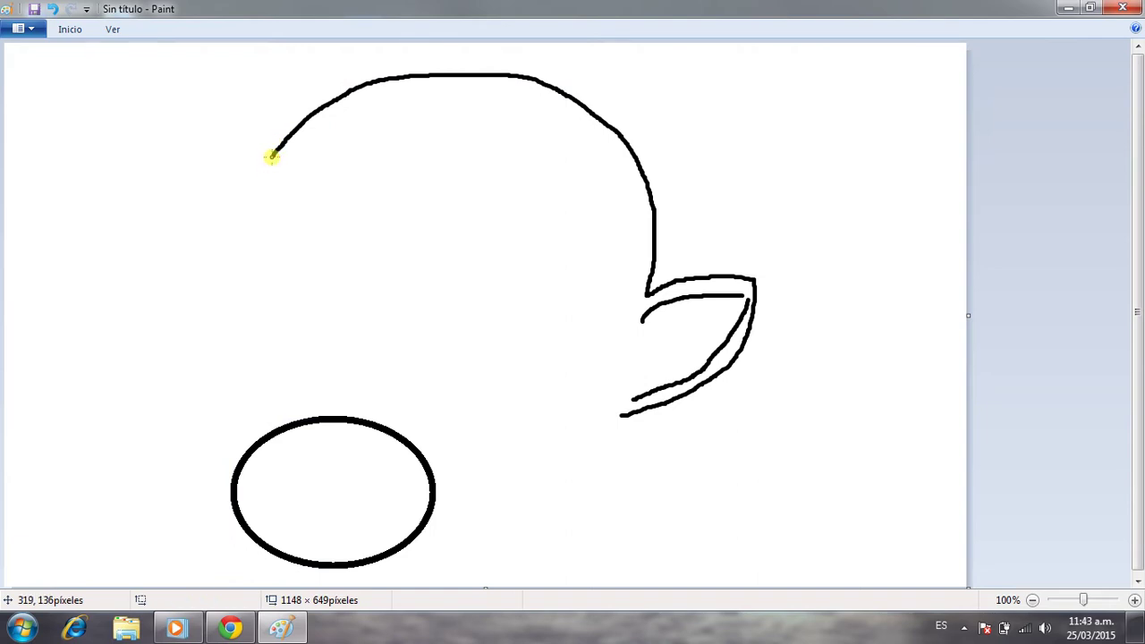
pyautogui.moveTo(272, 157)
pyautogui.mouseDown()
pyautogui.moveTo(230, 211)
pyautogui.moveTo(228, 397)
pyautogui.mouseUp()
pyautogui.hotkey('ctrl', 'z')
pyautogui.click(228, 397)
pyautogui.hotkey('ctrl', 'z')
# Draw the head outline freehand from the arc's open end down around the ellipse and up to the large ear's lower tip
pyautogui.click(275, 156)
pyautogui.moveTo(272, 154)
pyautogui.mouseDown()
pyautogui.moveTo(230, 214)
pyautogui.moveTo(215, 289)
pyautogui.moveTo(217, 478)
pyautogui.moveTo(229, 518)
pyautogui.moveTo(263, 545)
pyautogui.moveTo(411, 553)
pyautogui.mouseUp()
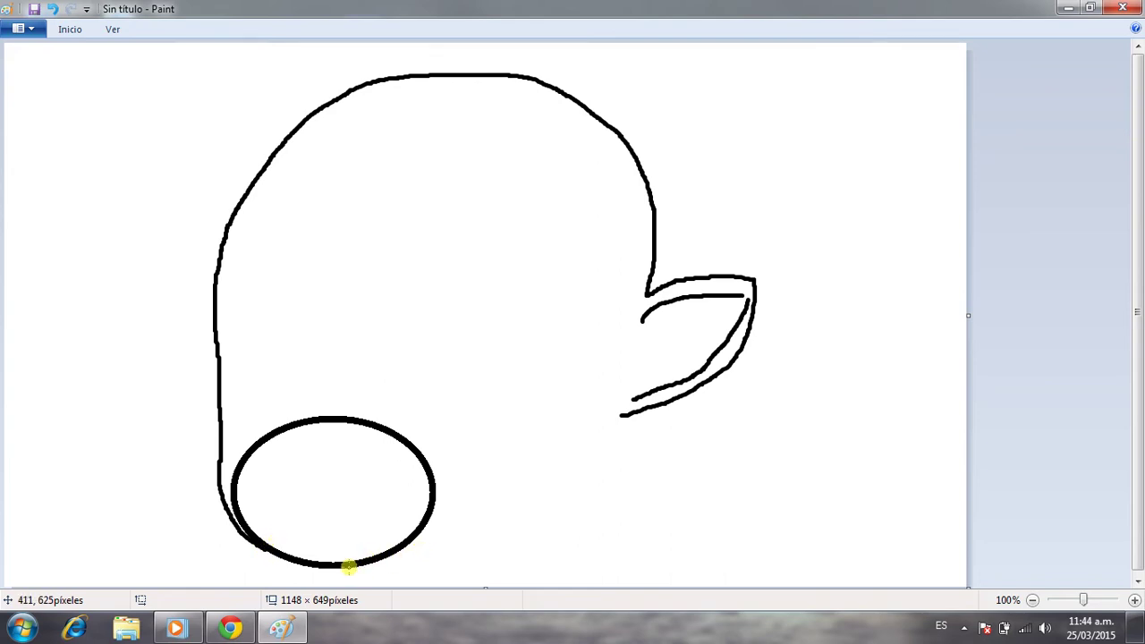
pyautogui.moveTo(345, 566)
pyautogui.mouseDown()
pyautogui.moveTo(483, 523)
pyautogui.moveTo(555, 450)
pyautogui.moveTo(628, 413)
pyautogui.mouseUp()
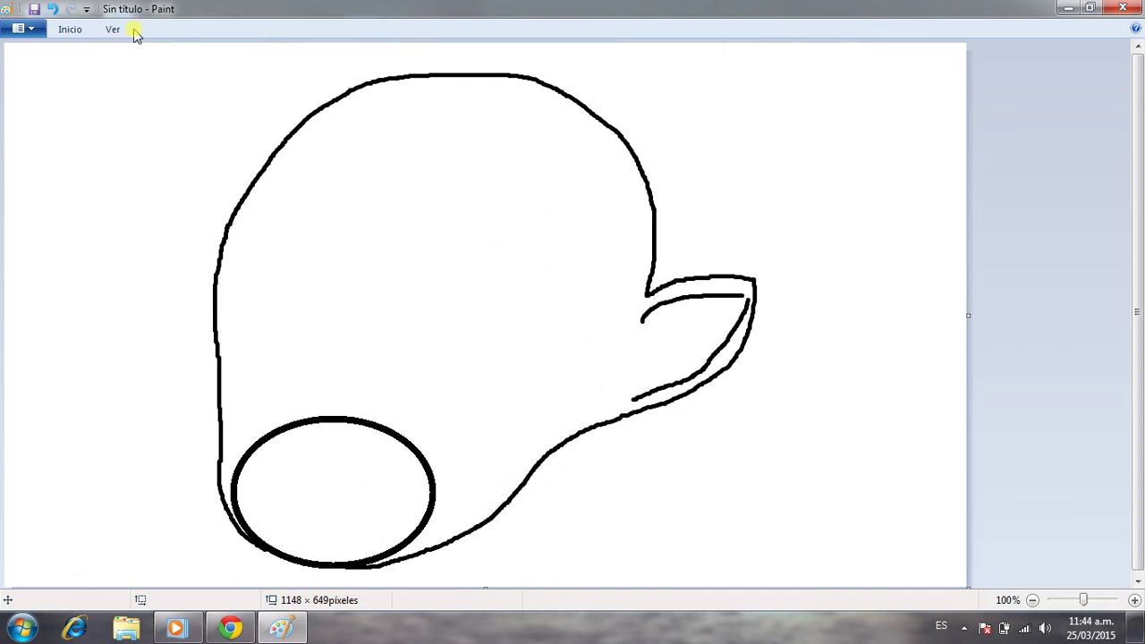
# Change the eraser size and erase two gaps in the ellipse's lower outline where it meets the head outline
pyautogui.click(71, 29)
pyautogui.click(264, 82)
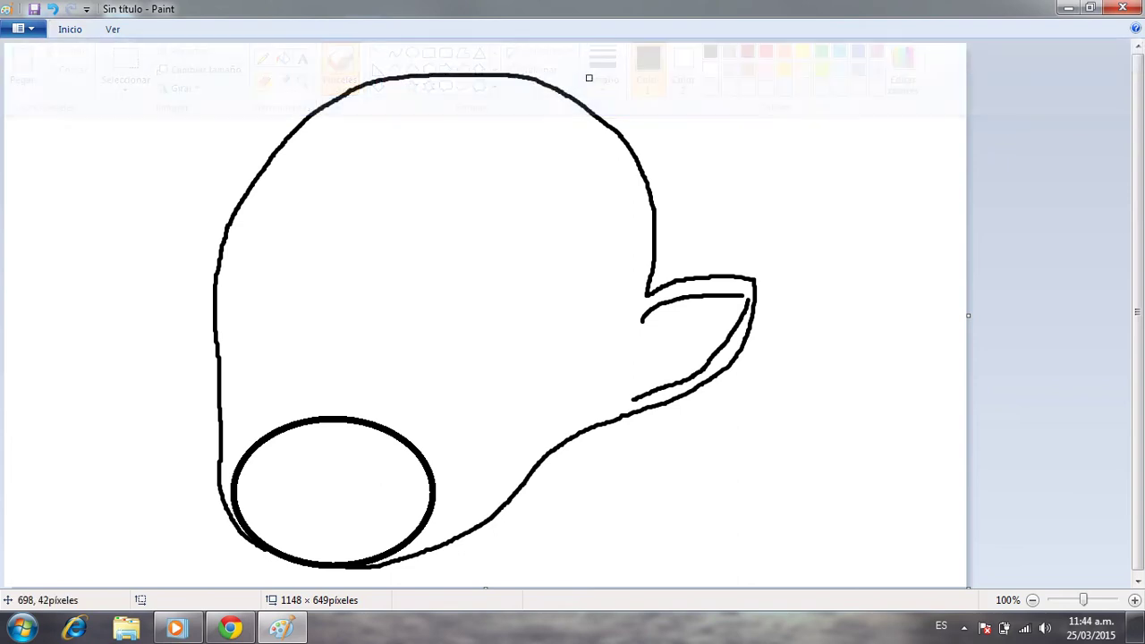
pyautogui.click(74, 30)
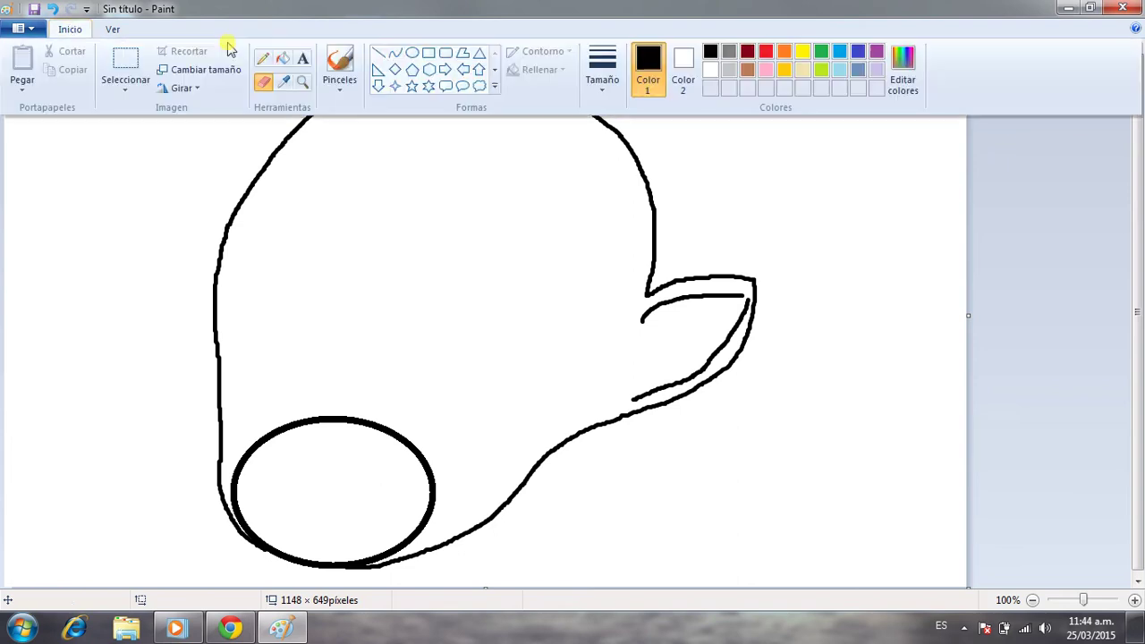
pyautogui.click(602, 72)
pyautogui.click(588, 213)
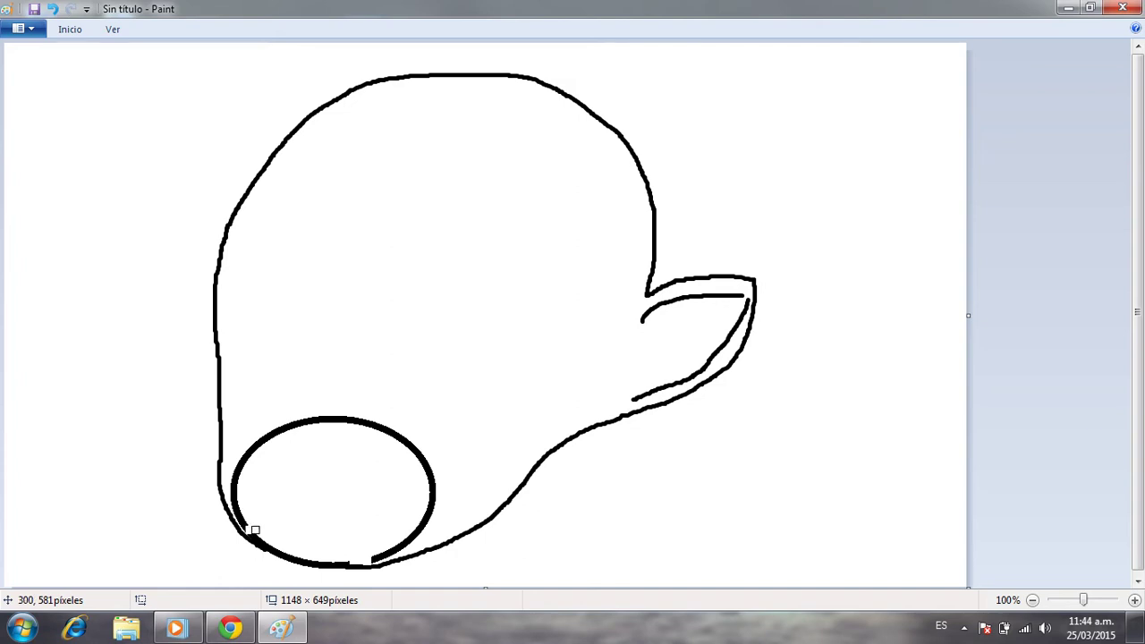
# Remove the main part of the ellipse between the erased gaps by filling its outline with white
pyautogui.click(68, 29)
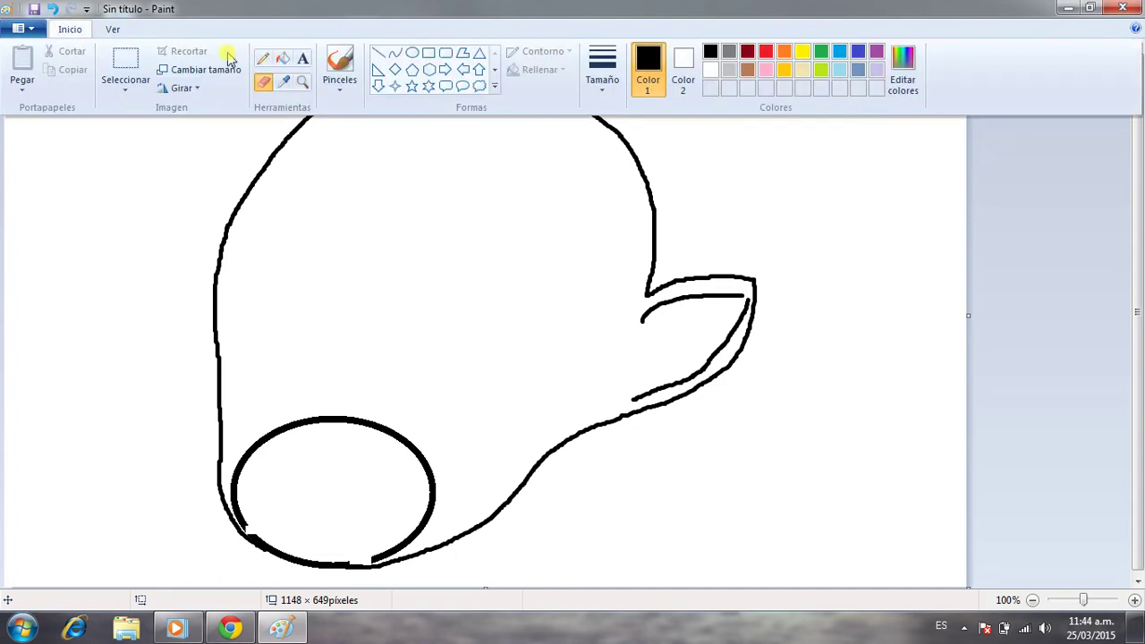
pyautogui.click(301, 65)
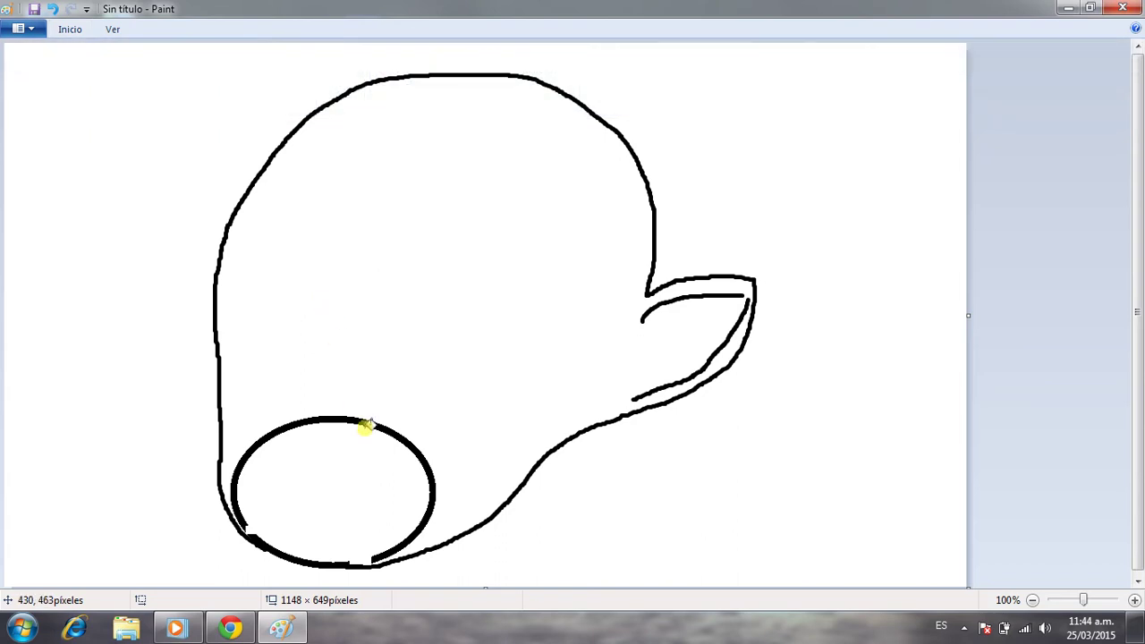
pyautogui.hotkey('ctrl', 'z')
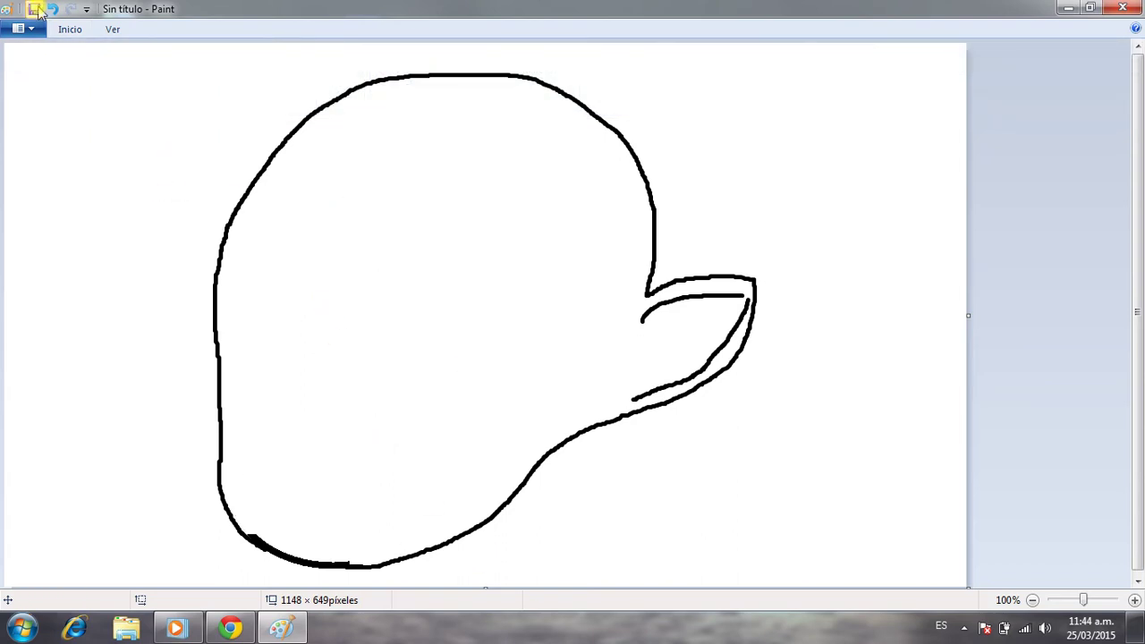
# Draw a small pointed ear with an inner contour on the upper side of the head opposite the large ear, removing any stray dot
pyautogui.click(68, 30)
pyautogui.click(338, 61)
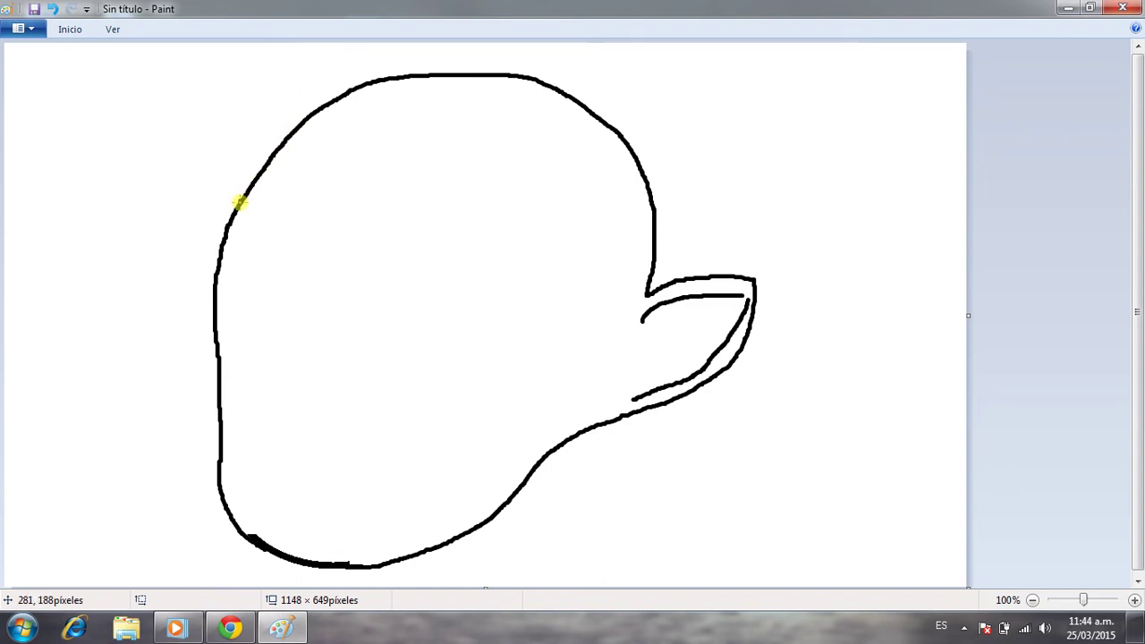
pyautogui.moveTo(235, 210)
pyautogui.mouseDown()
pyautogui.moveTo(258, 124)
pyautogui.moveTo(271, 120)
pyautogui.moveTo(284, 145)
pyautogui.mouseUp()
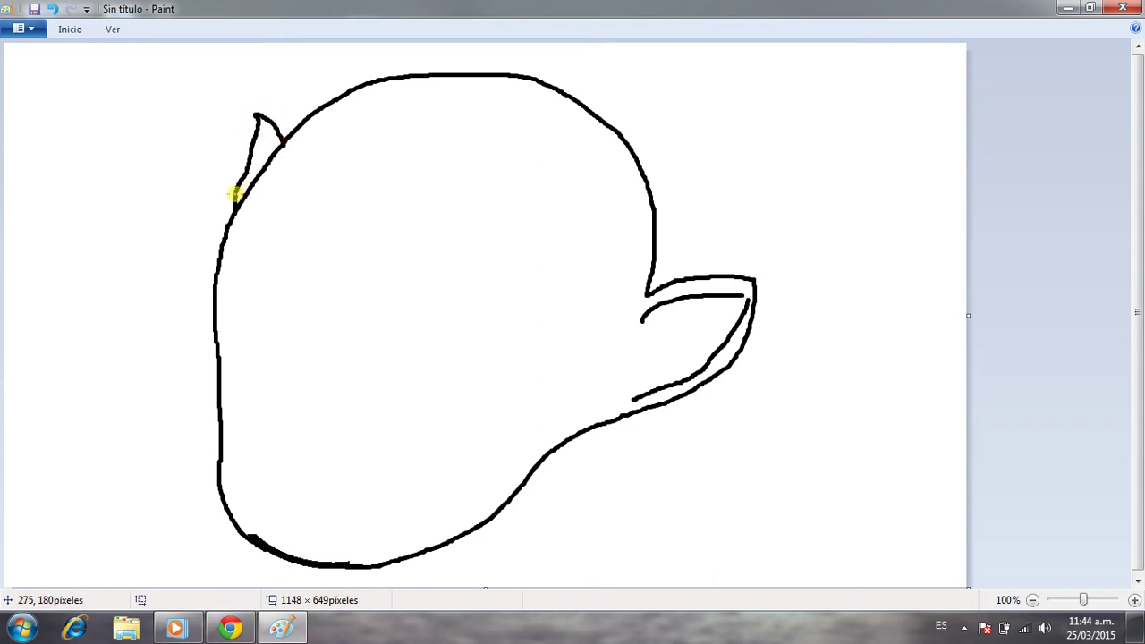
pyautogui.moveTo(253, 178); pyautogui.dragTo(267, 147)
pyautogui.moveTo(254, 179); pyautogui.dragTo(266, 143)
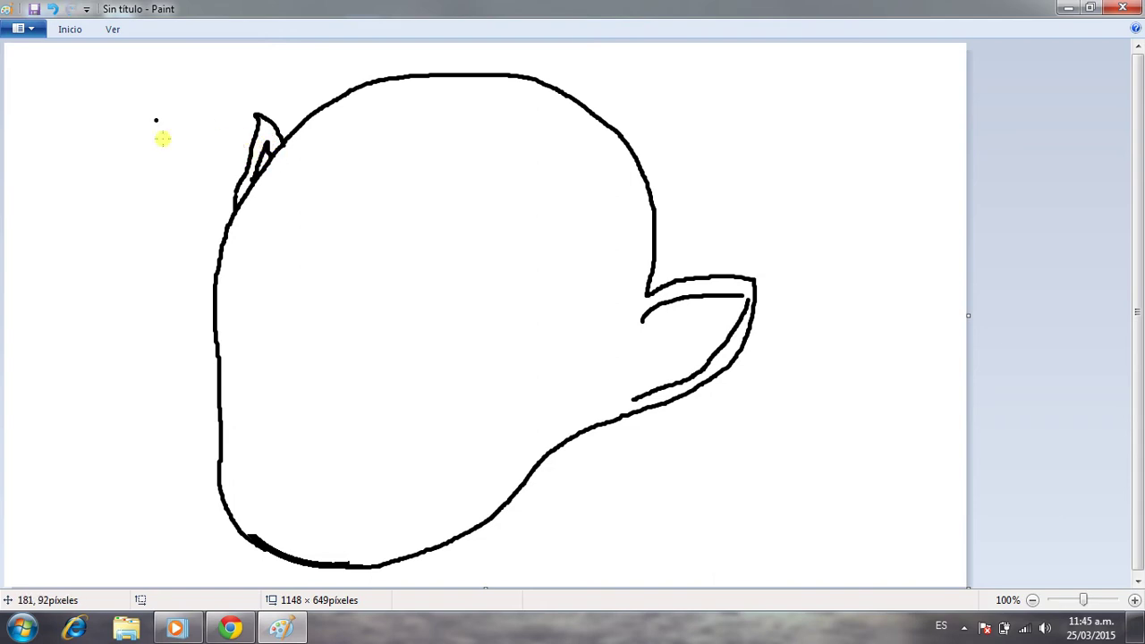
pyautogui.click(405, 240)
pyautogui.hotkey('ctrl', 'z')
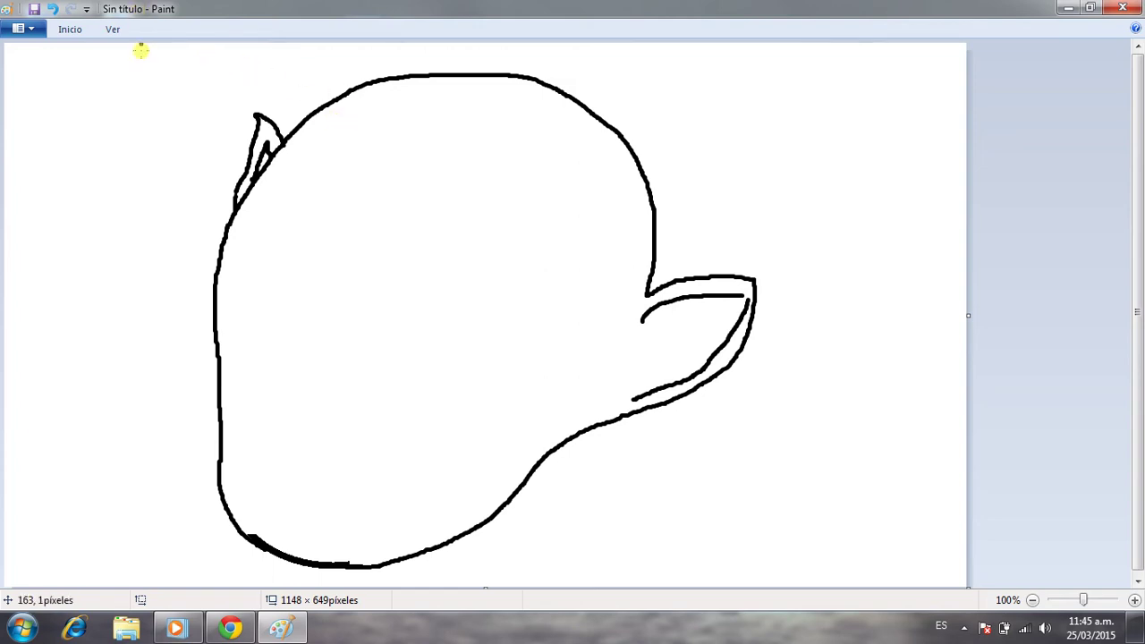
# Switch to the Ellipse shape tool
pyautogui.click(70, 29)
pyautogui.click(410, 54)
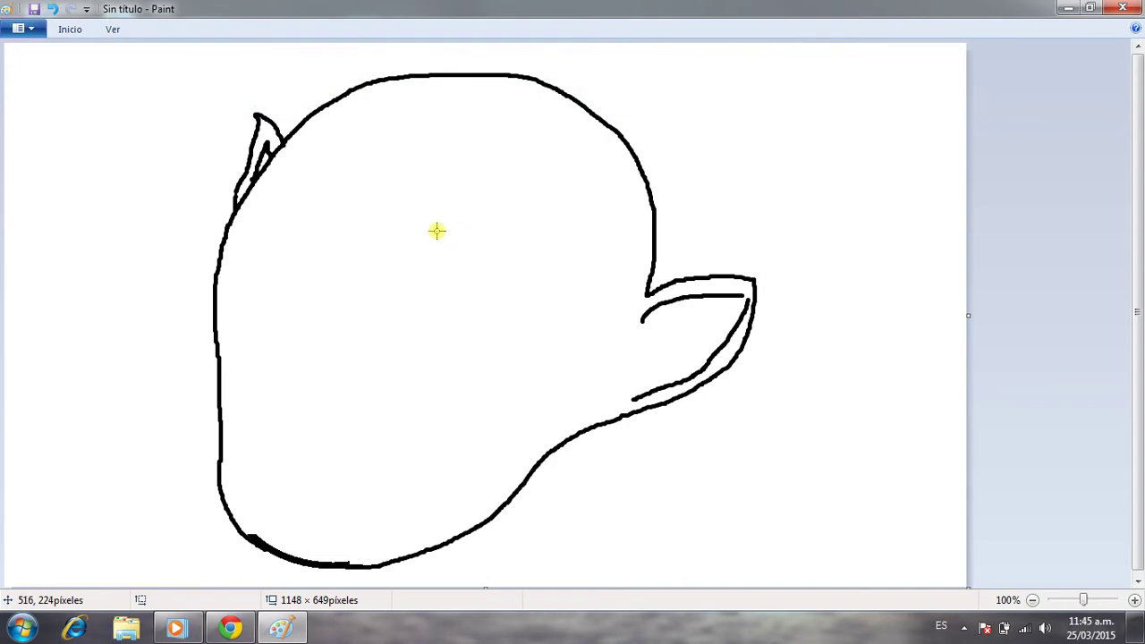
pyautogui.moveTo(439, 234); pyautogui.dragTo(611, 397)
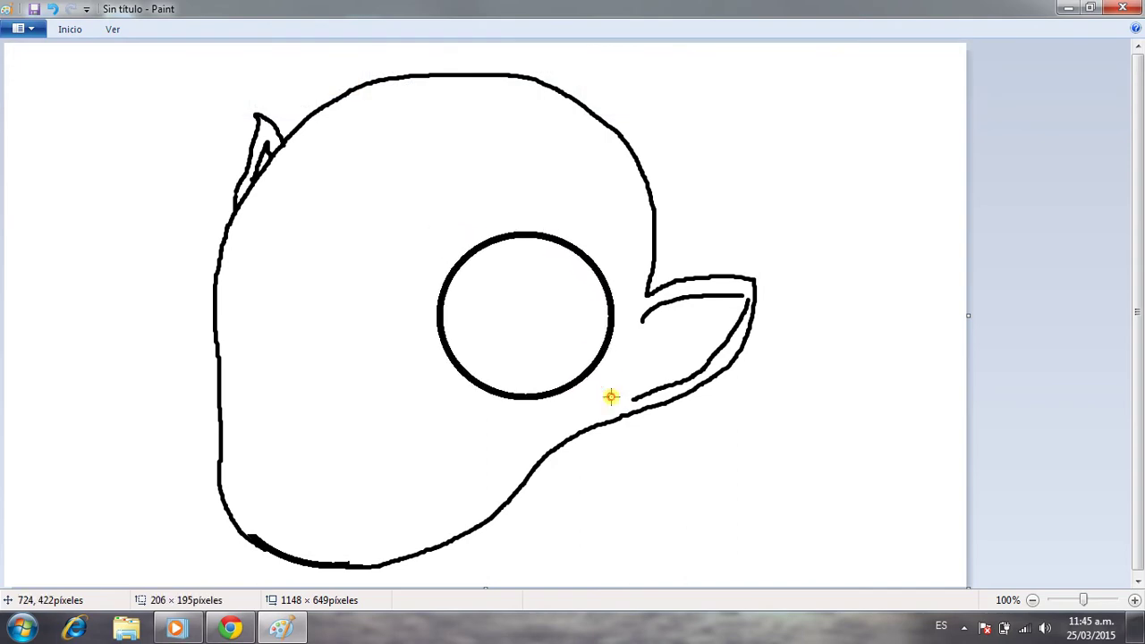
pyautogui.hotkey('ctrl', 'z')
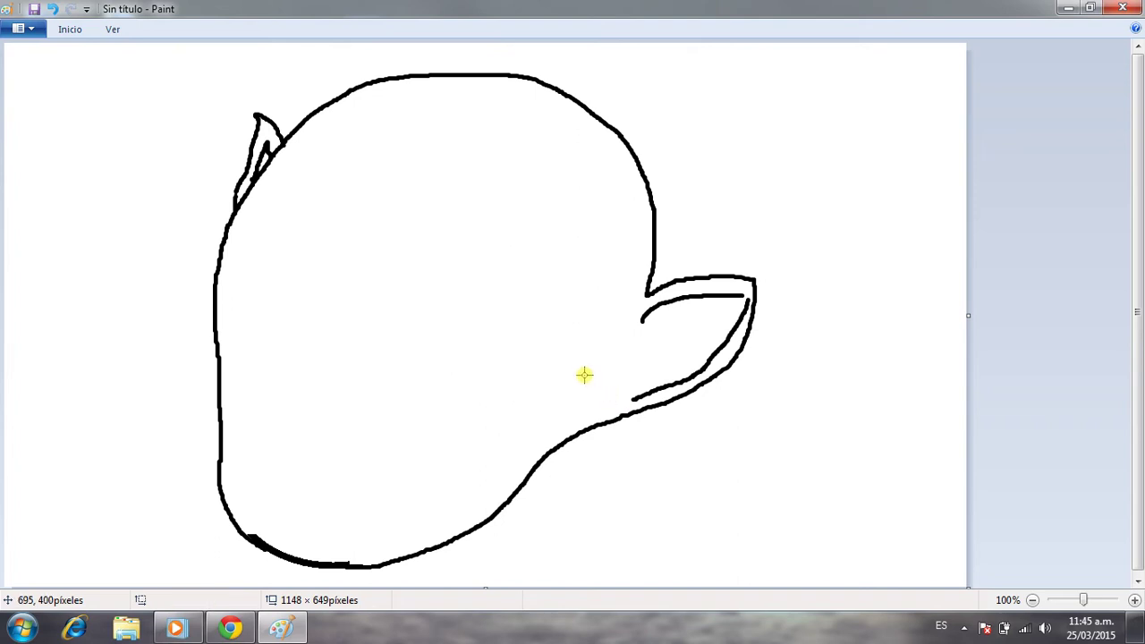
pyautogui.moveTo(430, 226); pyautogui.dragTo(595, 395)
pyautogui.hotkey('ctrl', 'z')
# Draw two eye circles on the head, about 221 × 213 pixels towards the large ear and about 205 × 210 pixels just below the small ear
pyautogui.moveTo(409, 230); pyautogui.dragTo(596, 408)
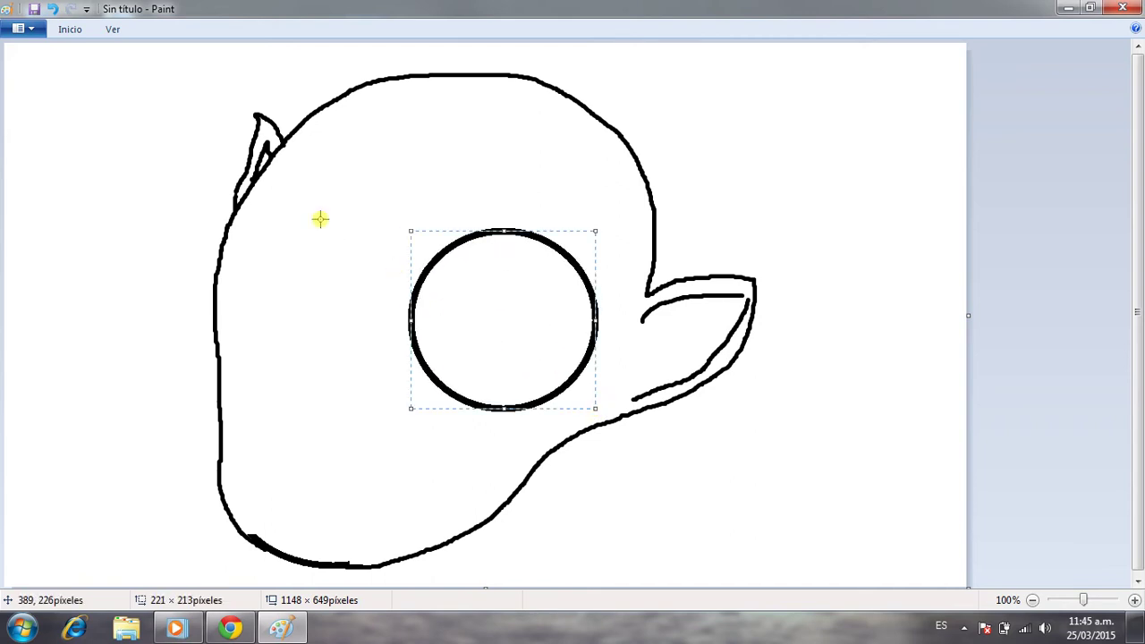
pyautogui.moveTo(262, 188); pyautogui.dragTo(376, 313)
pyautogui.hotkey('ctrl', 'z')
pyautogui.moveTo(261, 191); pyautogui.dragTo(432, 362)
pyautogui.moveTo(386, 287); pyautogui.dragTo(358, 266)
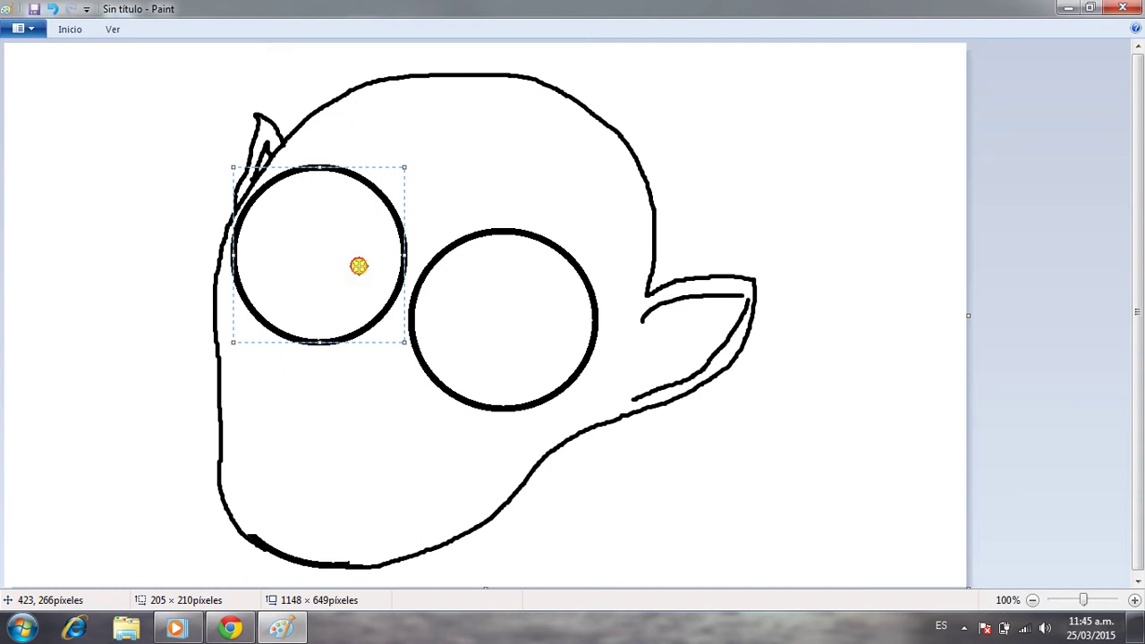
pyautogui.moveTo(358, 265); pyautogui.dragTo(358, 265)
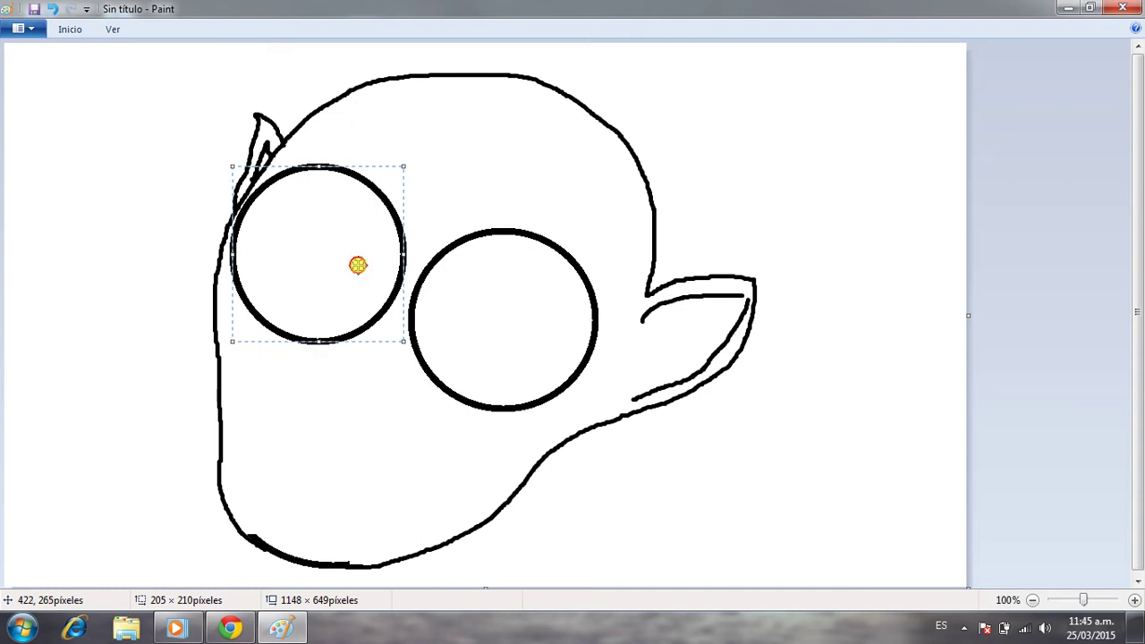
pyautogui.click(349, 430)
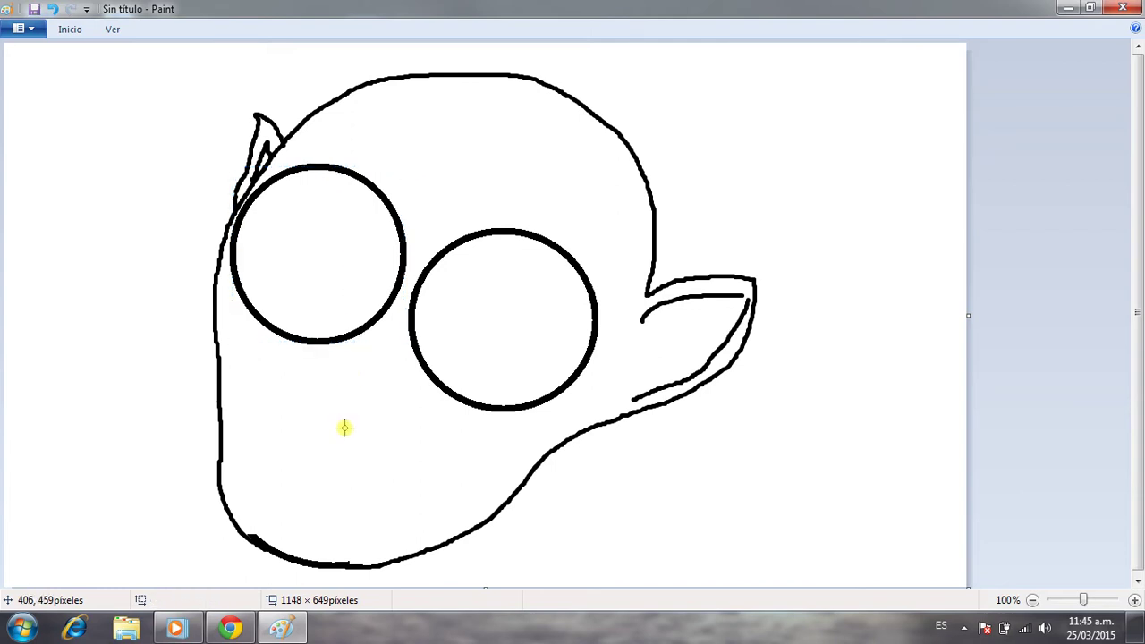
# Switch back to the brush for freehand drawing
pyautogui.click(61, 31)
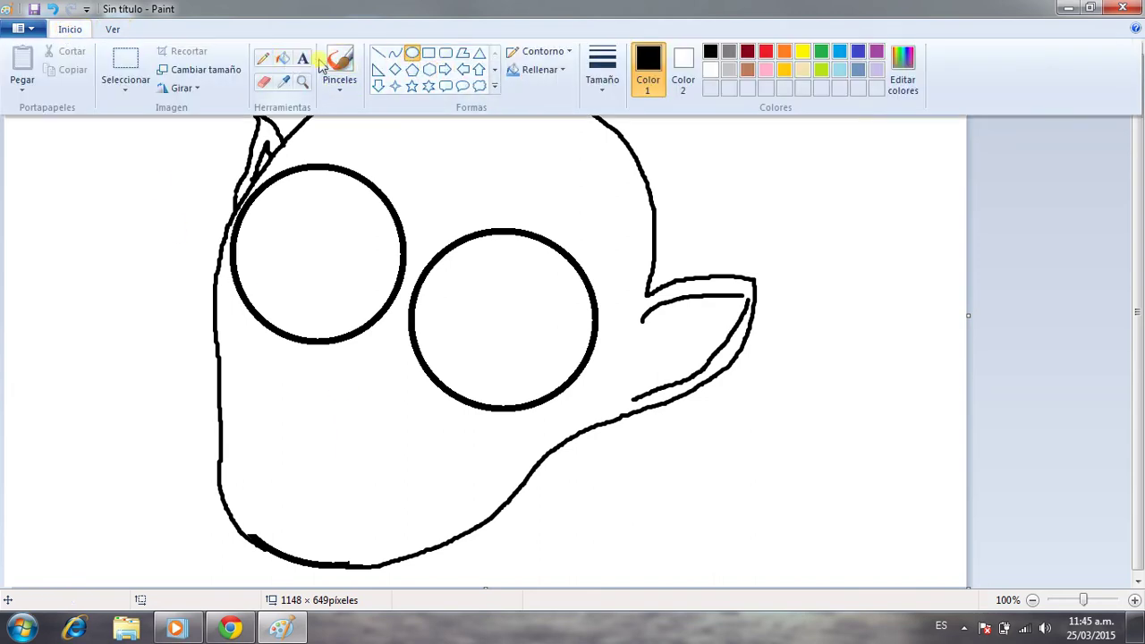
pyautogui.click(337, 63)
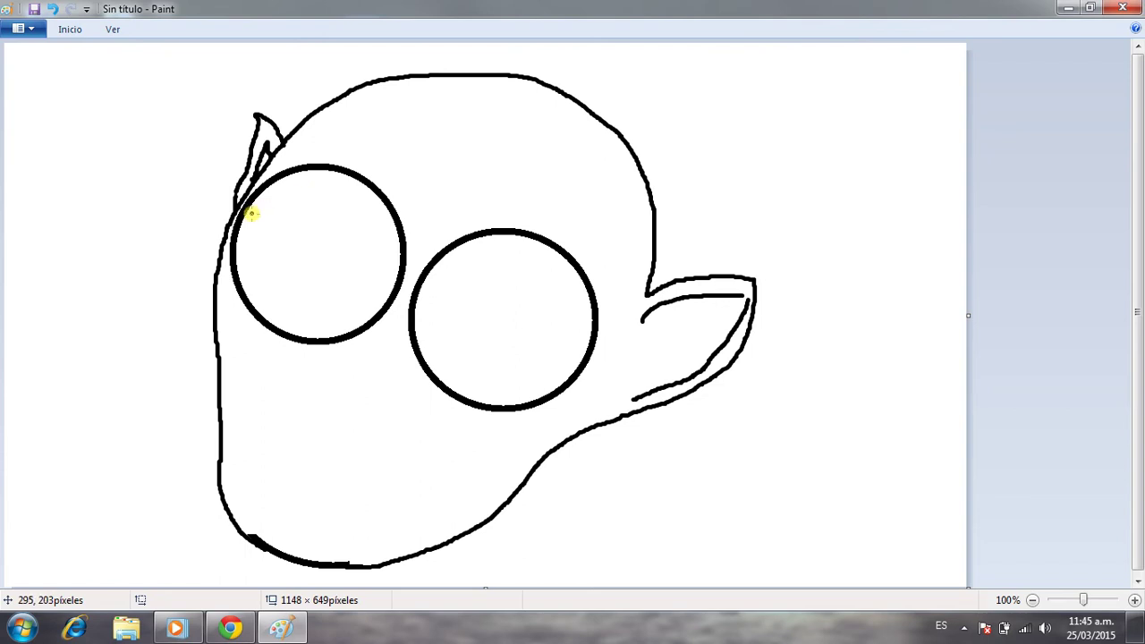
pyautogui.moveTo(252, 217)
pyautogui.mouseDown()
pyautogui.moveTo(310, 191)
pyautogui.moveTo(341, 203)
pyautogui.moveTo(368, 238)
pyautogui.moveTo(370, 267)
pyautogui.mouseUp()
pyautogui.hotkey('ctrl', 'z')
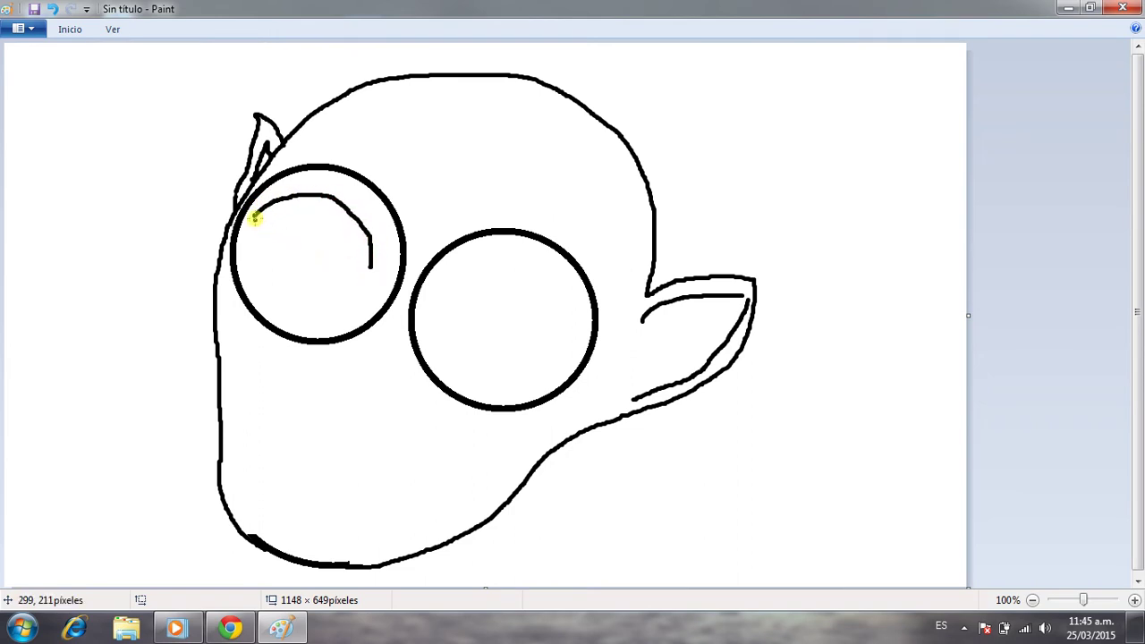
pyautogui.click(359, 273)
pyautogui.moveTo(363, 270)
pyautogui.mouseDown()
pyautogui.moveTo(319, 273)
pyautogui.moveTo(265, 250)
pyautogui.moveTo(257, 224)
pyautogui.mouseUp()
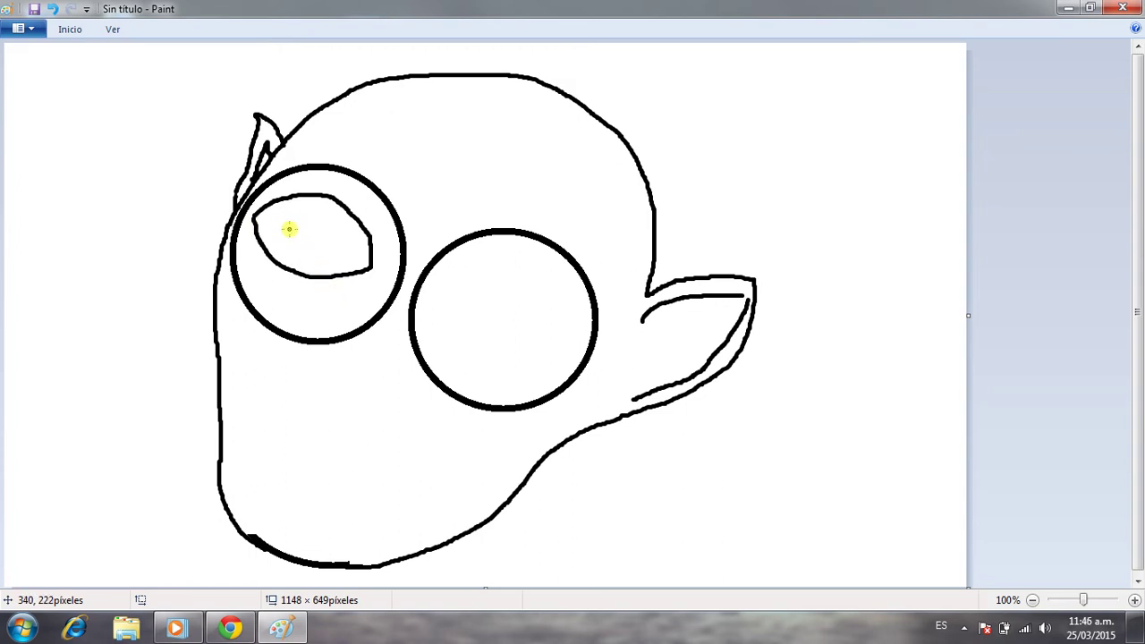
pyautogui.hotkey('ctrl', 'z')
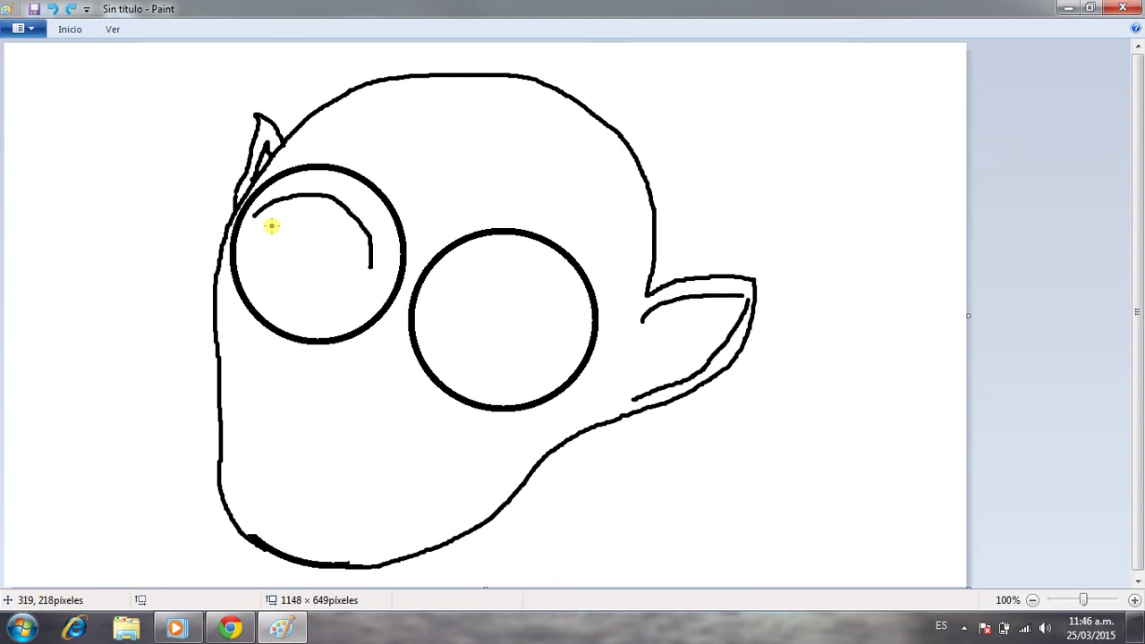
pyautogui.hotkey('ctrl', 'z')
pyautogui.moveTo(274, 206)
pyautogui.mouseDown()
pyautogui.moveTo(309, 197)
pyautogui.moveTo(358, 229)
pyautogui.mouseUp()
pyautogui.press('Escape')
pyautogui.moveTo(374, 273)
pyautogui.mouseDown()
pyautogui.moveTo(355, 214)
pyautogui.moveTo(331, 201)
pyautogui.moveTo(266, 202)
pyautogui.moveTo(311, 204)
pyautogui.moveTo(358, 244)
pyautogui.mouseUp()
pyautogui.press('Escape')
pyautogui.press('Escape')
pyautogui.click(313, 221)
pyautogui.moveTo(273, 199)
pyautogui.mouseDown()
pyautogui.moveTo(320, 184)
pyautogui.moveTo(342, 199)
pyautogui.mouseUp()
pyautogui.press('Escape')
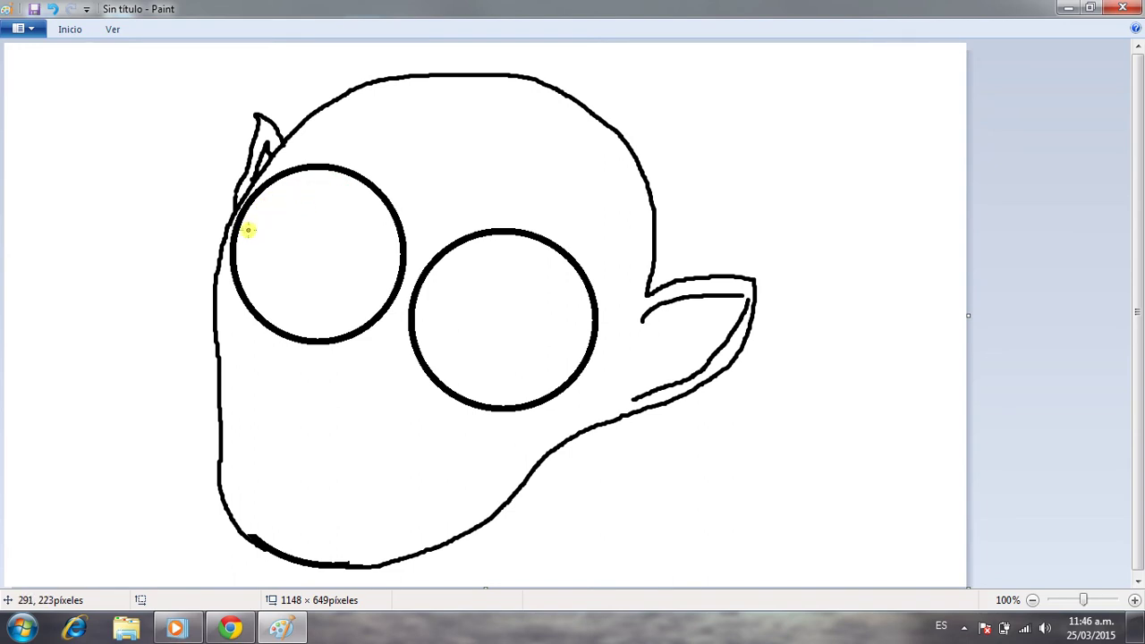
# Draw an almond-shaped eye with an upper and a lower curve inside the circle below the small ear
pyautogui.moveTo(246, 230)
pyautogui.mouseDown()
pyautogui.moveTo(326, 215)
pyautogui.moveTo(367, 279)
pyautogui.mouseUp()
pyautogui.press('Escape')
pyautogui.moveTo(252, 225)
pyautogui.mouseDown()
pyautogui.moveTo(264, 283)
pyautogui.moveTo(289, 297)
pyautogui.moveTo(334, 304)
pyautogui.moveTo(374, 284)
pyautogui.moveTo(290, 294)
pyautogui.moveTo(252, 232)
pyautogui.mouseUp()
pyautogui.press('Escape')
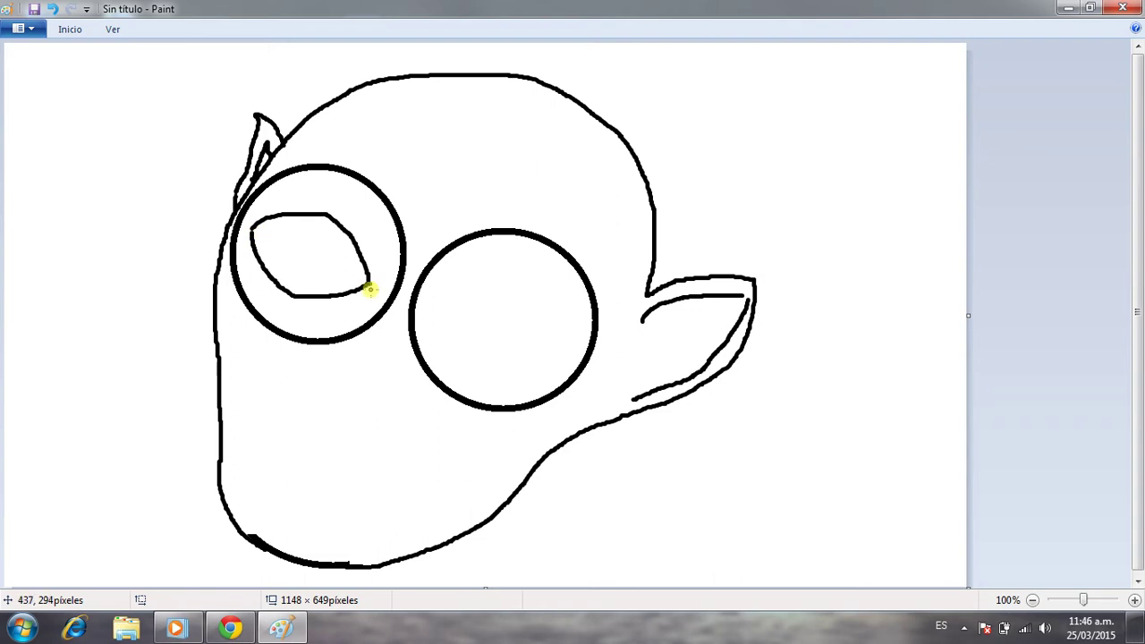
pyautogui.click(466, 278)
pyautogui.moveTo(426, 300)
pyautogui.mouseDown()
pyautogui.moveTo(473, 273)
pyautogui.moveTo(522, 288)
pyautogui.moveTo(558, 338)
pyautogui.mouseUp()
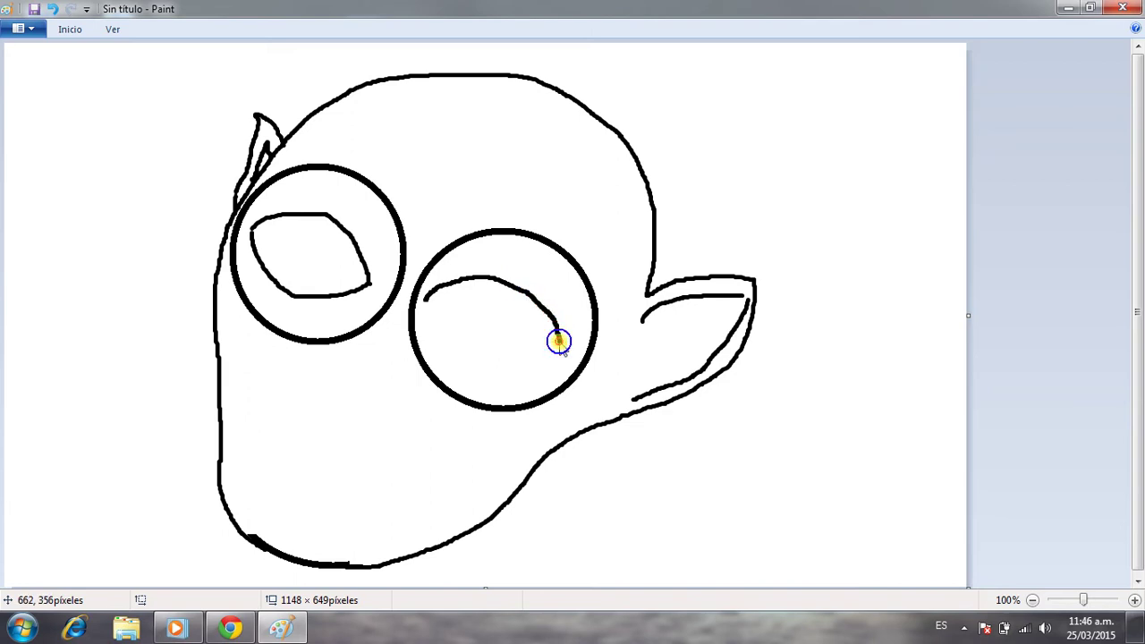
pyautogui.hotkey('ctrl', 'z')
pyautogui.moveTo(451, 289)
pyautogui.mouseDown()
pyautogui.moveTo(509, 287)
pyautogui.moveTo(569, 342)
pyautogui.mouseUp()
pyautogui.hotkey('ctrl', 'z')
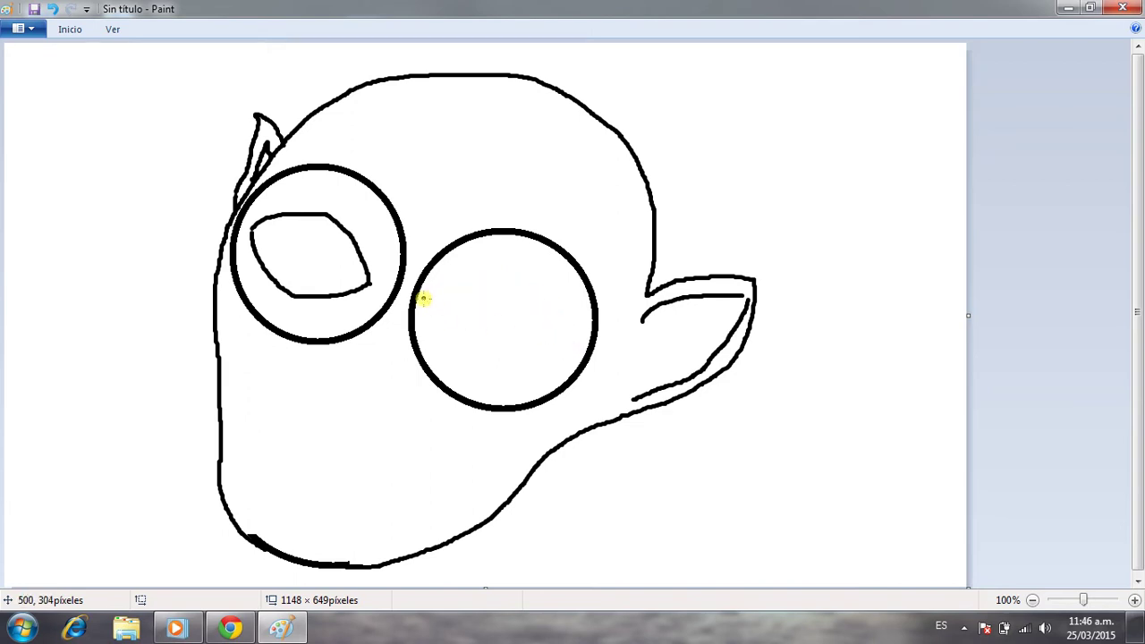
pyautogui.moveTo(448, 304)
pyautogui.mouseDown()
pyautogui.moveTo(484, 289)
pyautogui.moveTo(449, 296)
pyautogui.moveTo(523, 298)
pyautogui.moveTo(560, 347)
pyautogui.mouseUp()
pyautogui.hotkey('ctrl', 'z')
pyautogui.hotkey('ctrl', 'z')
pyautogui.moveTo(436, 300)
pyautogui.mouseDown()
pyautogui.moveTo(483, 278)
pyautogui.moveTo(524, 289)
pyautogui.moveTo(566, 347)
pyautogui.mouseUp()
pyautogui.hotkey('ctrl', 'z')
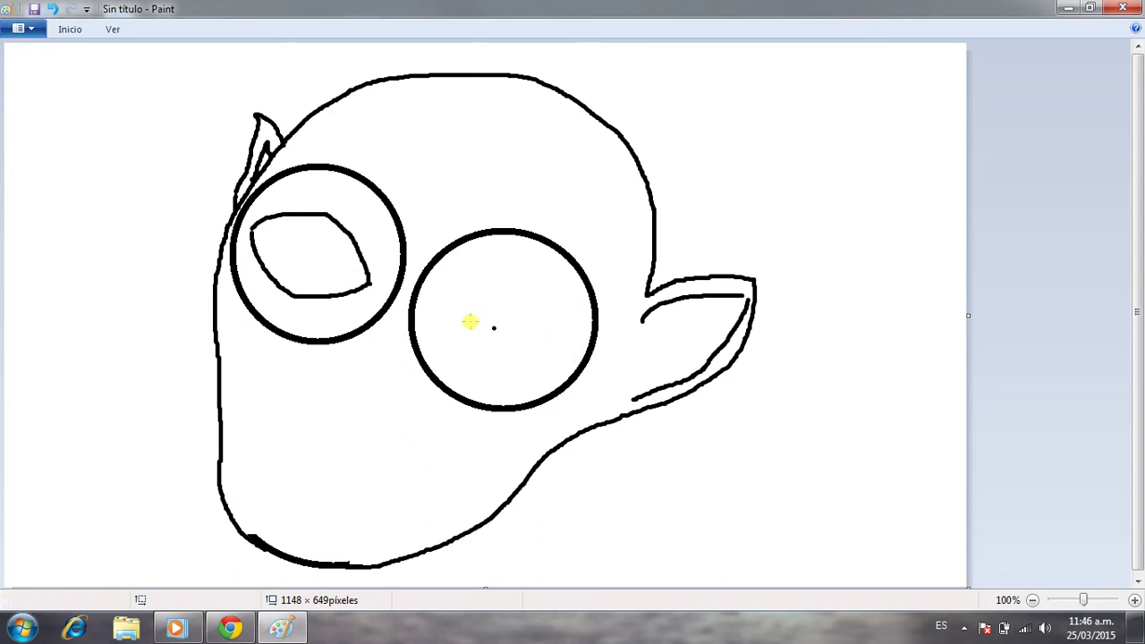
pyautogui.moveTo(432, 302)
pyautogui.mouseDown()
pyautogui.moveTo(498, 282)
pyautogui.moveTo(551, 343)
pyautogui.mouseUp()
pyautogui.moveTo(430, 302)
pyautogui.mouseDown()
pyautogui.moveTo(473, 349)
pyautogui.moveTo(554, 341)
pyautogui.mouseUp()
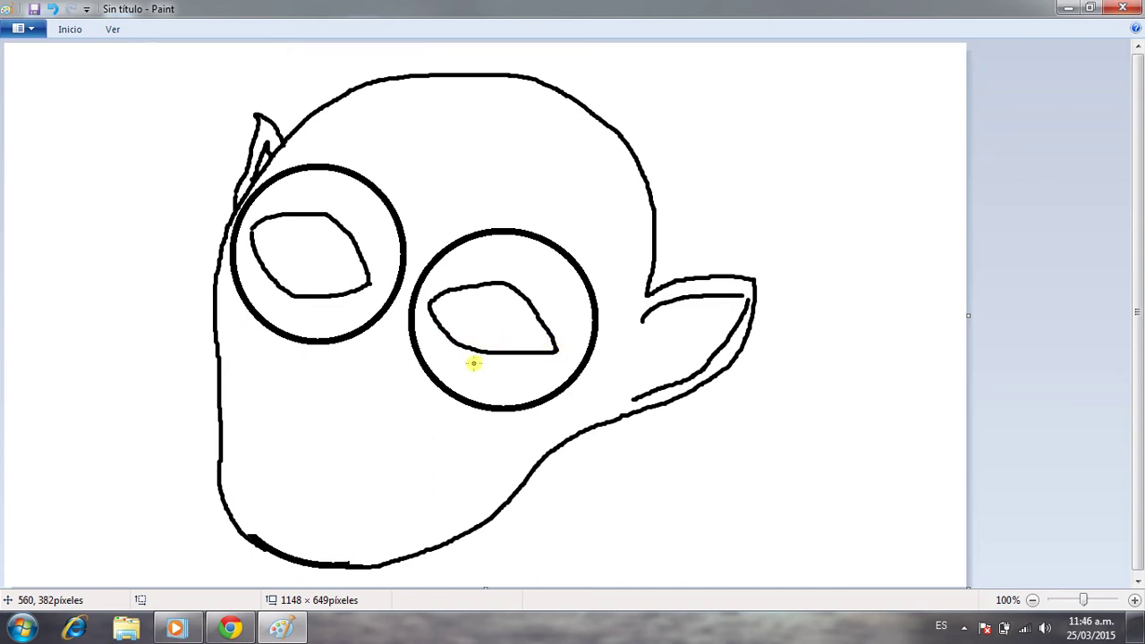
pyautogui.hotkey('ctrl', 'z')
pyautogui.moveTo(433, 302)
pyautogui.mouseDown()
pyautogui.moveTo(434, 335)
pyautogui.moveTo(504, 355)
pyautogui.moveTo(556, 350)
pyautogui.mouseUp()
pyautogui.hotkey('ctrl', 'z')
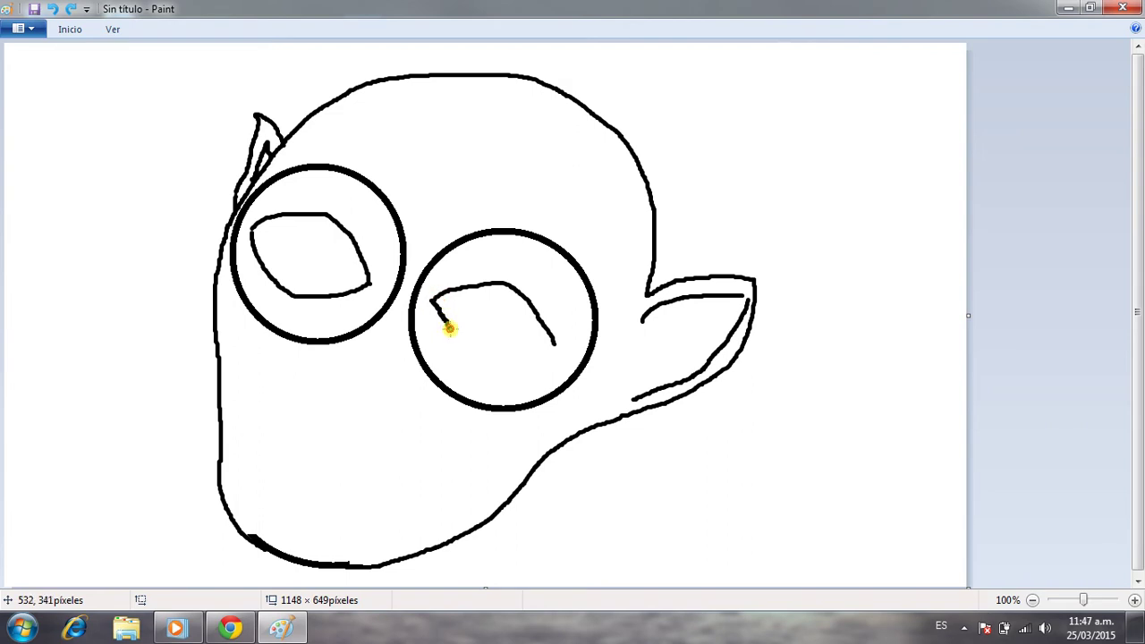
pyautogui.hotkey('ctrl', 'z')
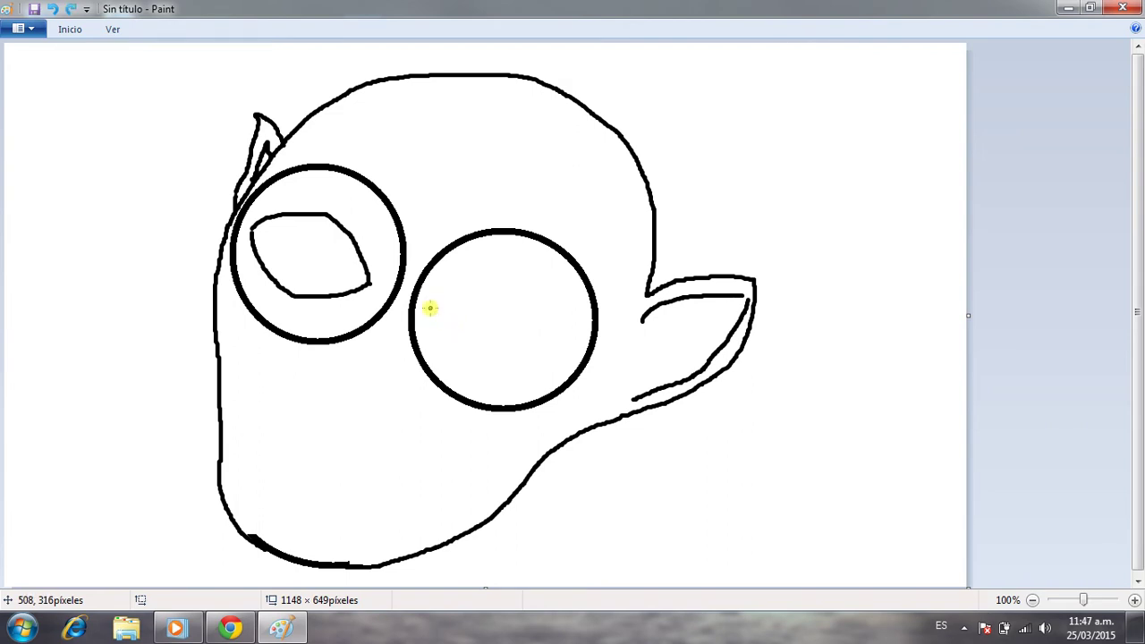
pyautogui.moveTo(431, 301)
pyautogui.mouseDown()
pyautogui.moveTo(474, 279)
pyautogui.moveTo(446, 294)
pyautogui.moveTo(511, 282)
pyautogui.moveTo(537, 301)
pyautogui.mouseUp()
pyautogui.hotkey('ctrl', 'z')
pyautogui.hotkey('ctrl', 'z')
# Draw an almond-shaped eye with an upper and a lower curve inside the circle nearer the large ear
pyautogui.moveTo(435, 290)
pyautogui.mouseDown()
pyautogui.moveTo(491, 271)
pyautogui.moveTo(555, 302)
pyautogui.moveTo(571, 341)
pyautogui.mouseUp()
pyautogui.moveTo(433, 292)
pyautogui.mouseDown()
pyautogui.moveTo(447, 319)
pyautogui.moveTo(503, 340)
pyautogui.moveTo(570, 342)
pyautogui.mouseUp()
pyautogui.hotkey('ctrl', 'z')
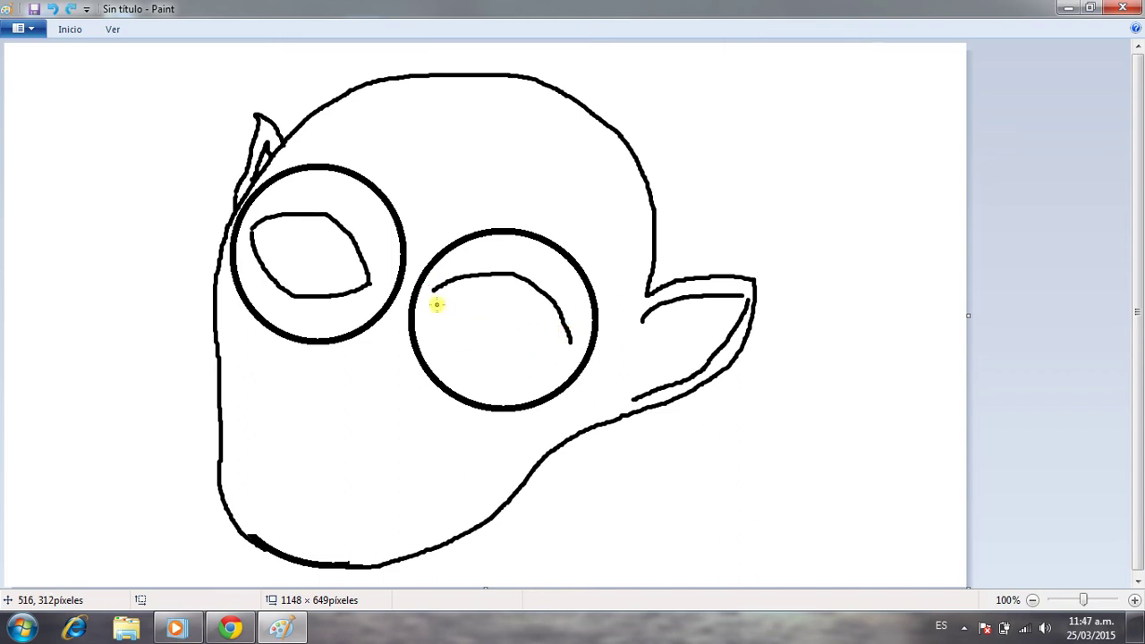
pyautogui.moveTo(435, 292)
pyautogui.mouseDown()
pyautogui.moveTo(445, 325)
pyautogui.moveTo(501, 350)
pyautogui.moveTo(570, 342)
pyautogui.mouseUp()
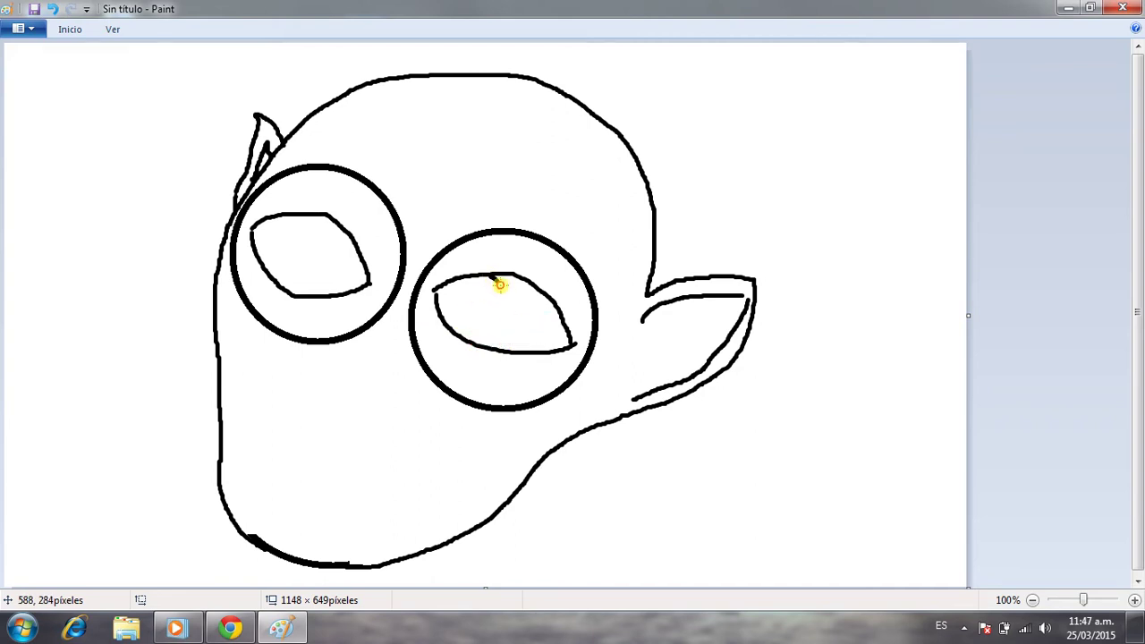
# Draw a curved iris edge inside the eye nearer the large ear and thicken that eye's outline
pyautogui.moveTo(456, 334)
pyautogui.mouseDown()
pyautogui.moveTo(509, 325)
pyautogui.moveTo(518, 296)
pyautogui.moveTo(504, 278)
pyautogui.moveTo(519, 299)
pyautogui.moveTo(510, 322)
pyautogui.moveTo(455, 340)
pyautogui.moveTo(442, 298)
pyautogui.moveTo(455, 277)
pyautogui.moveTo(493, 271)
pyautogui.moveTo(521, 274)
pyautogui.moveTo(570, 334)
pyautogui.moveTo(531, 279)
pyautogui.moveTo(450, 285)
pyautogui.moveTo(488, 270)
pyautogui.moveTo(535, 286)
pyautogui.mouseUp()
pyautogui.moveTo(437, 291)
pyautogui.mouseDown()
pyautogui.moveTo(456, 328)
pyautogui.moveTo(485, 343)
pyautogui.moveTo(575, 342)
pyautogui.mouseUp()
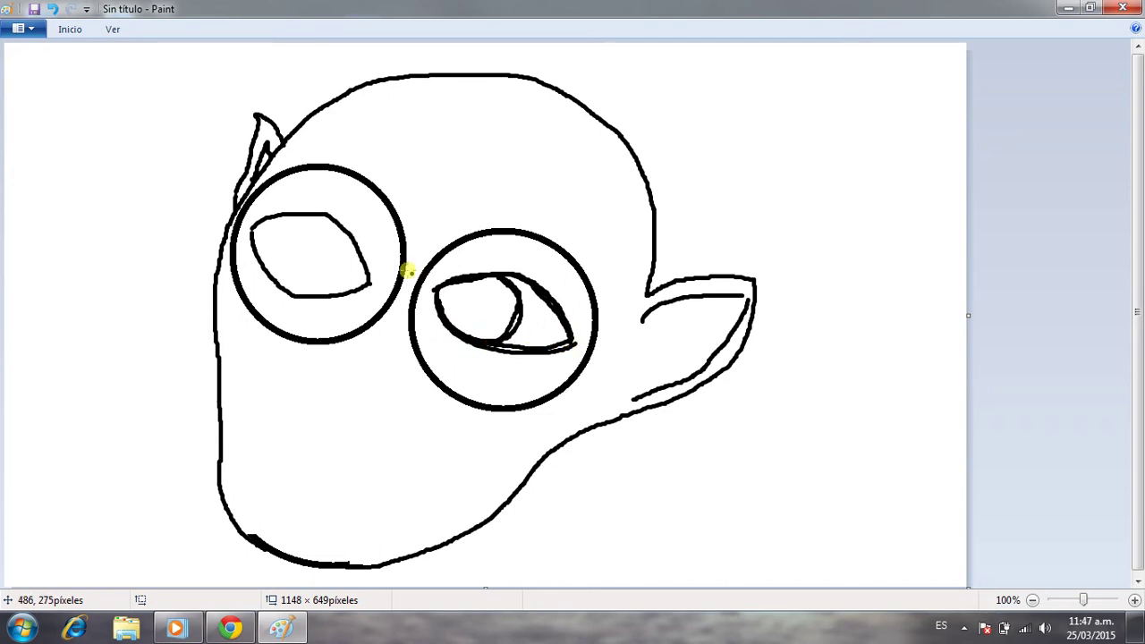
pyautogui.moveTo(450, 280)
pyautogui.mouseDown()
pyautogui.moveTo(488, 268)
pyautogui.moveTo(519, 277)
pyautogui.mouseUp()
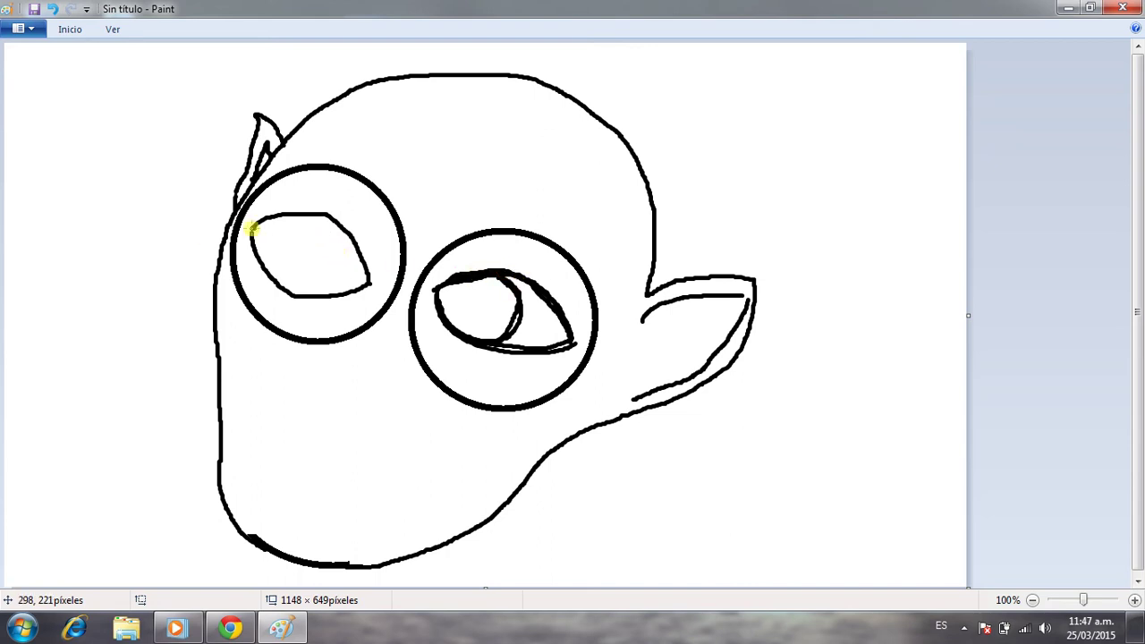
# Thicken the outline of the eye below the small ear, draw its round iris, and complete the other eye's iris
pyautogui.moveTo(254, 228)
pyautogui.mouseDown()
pyautogui.moveTo(318, 216)
pyautogui.moveTo(373, 276)
pyautogui.mouseUp()
pyautogui.moveTo(255, 236)
pyautogui.mouseDown()
pyautogui.moveTo(276, 283)
pyautogui.moveTo(310, 293)
pyautogui.moveTo(296, 291)
pyautogui.moveTo(376, 279)
pyautogui.mouseUp()
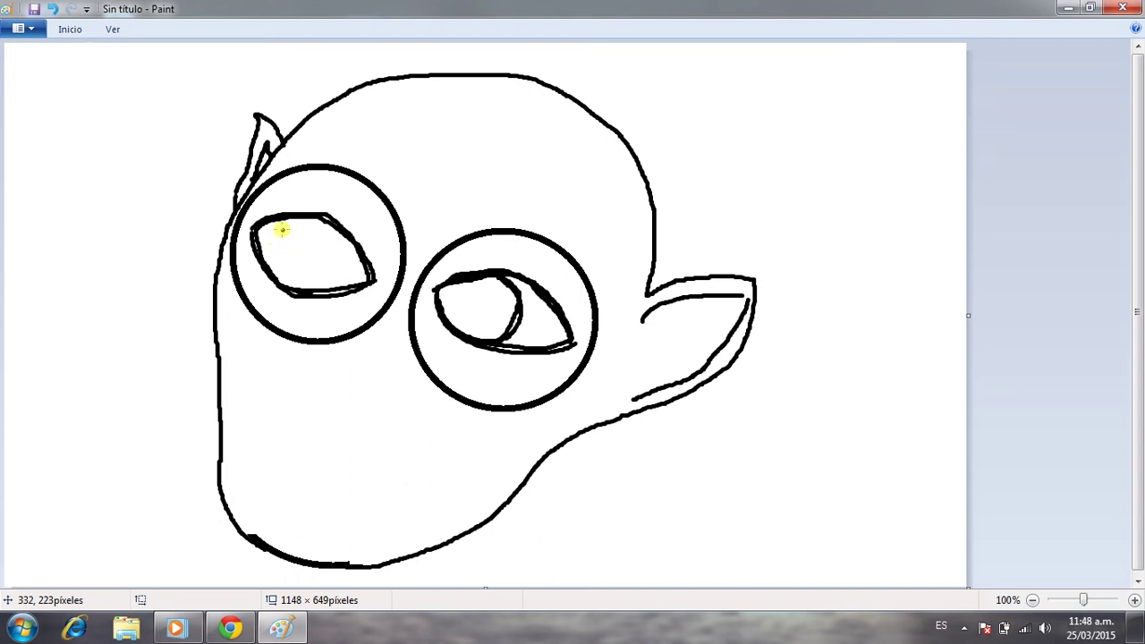
pyautogui.moveTo(271, 230)
pyautogui.mouseDown()
pyautogui.moveTo(270, 267)
pyautogui.moveTo(291, 278)
pyautogui.moveTo(321, 275)
pyautogui.moveTo(330, 235)
pyautogui.moveTo(272, 237)
pyautogui.moveTo(266, 255)
pyautogui.moveTo(277, 278)
pyautogui.moveTo(327, 280)
pyautogui.moveTo(339, 236)
pyautogui.moveTo(326, 228)
pyautogui.moveTo(281, 225)
pyautogui.moveTo(269, 267)
pyautogui.moveTo(301, 281)
pyautogui.moveTo(330, 265)
pyautogui.moveTo(334, 230)
pyautogui.moveTo(286, 224)
pyautogui.mouseUp()
pyautogui.hotkey('ctrl', 'z')
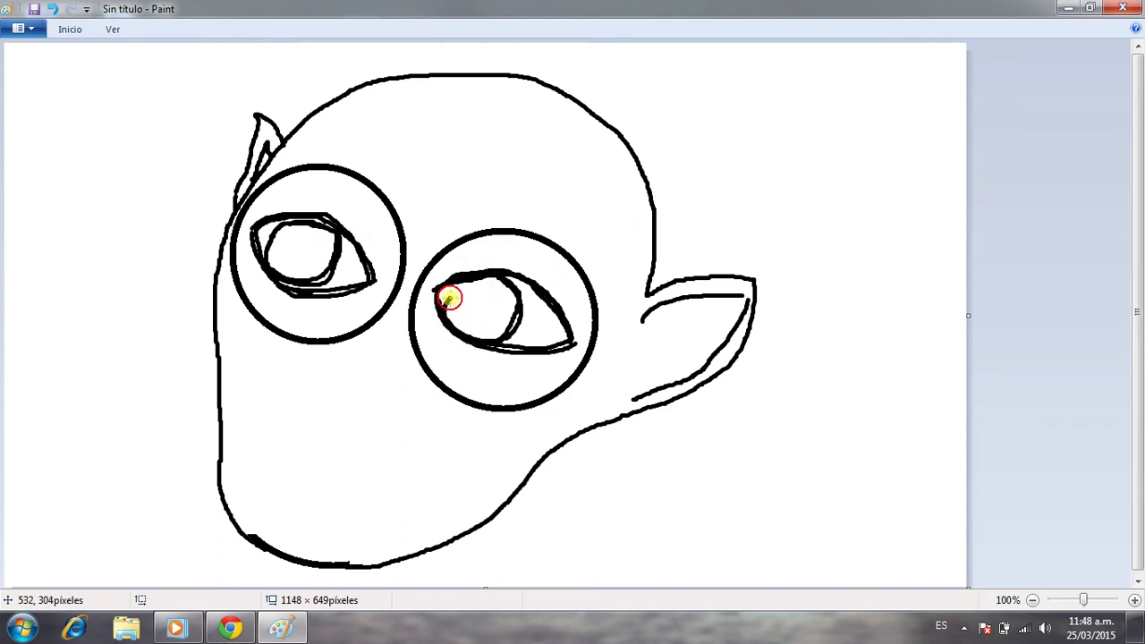
pyautogui.click(453, 286)
pyautogui.moveTo(454, 287)
pyautogui.mouseDown()
pyautogui.moveTo(446, 309)
pyautogui.moveTo(439, 286)
pyautogui.mouseUp()
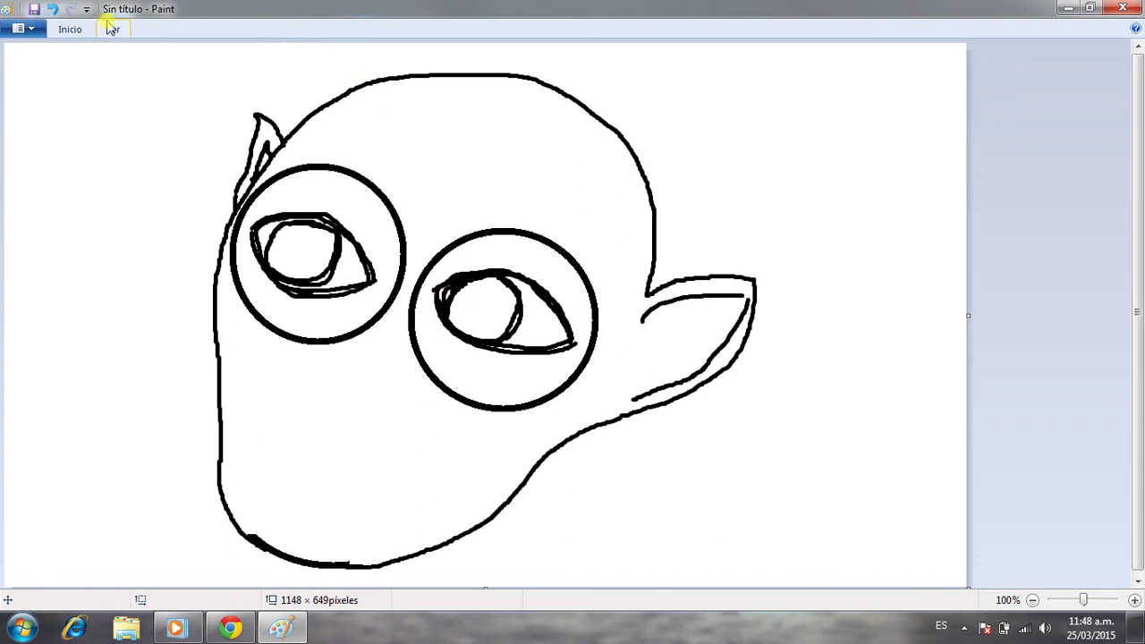
# Remove the two large circles around the eyes by filling their black outlines with white
pyautogui.click(22, 29)
pyautogui.click(26, 28)
pyautogui.click(75, 30)
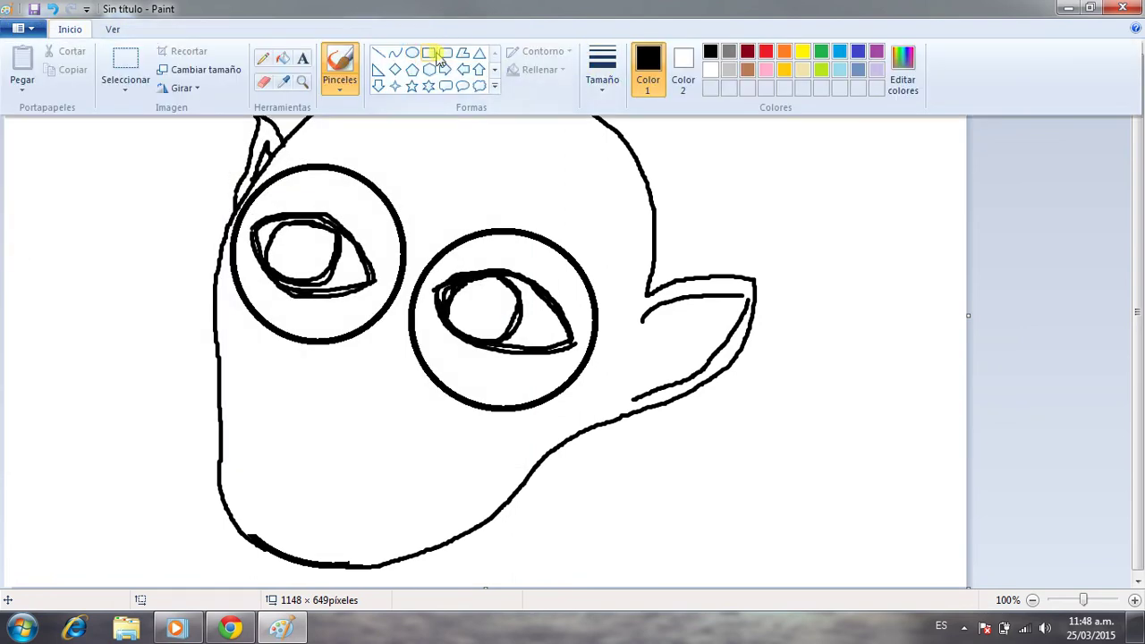
pyautogui.click(380, 143)
pyautogui.hotkey('ctrl', 'z')
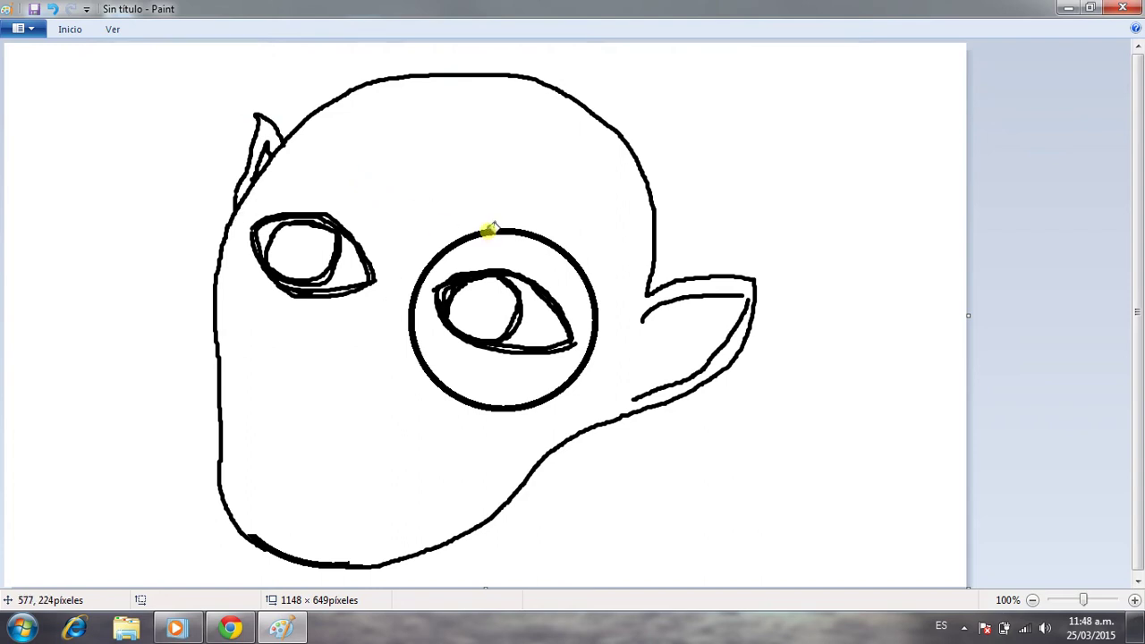
pyautogui.hotkey('ctrl', 'z')
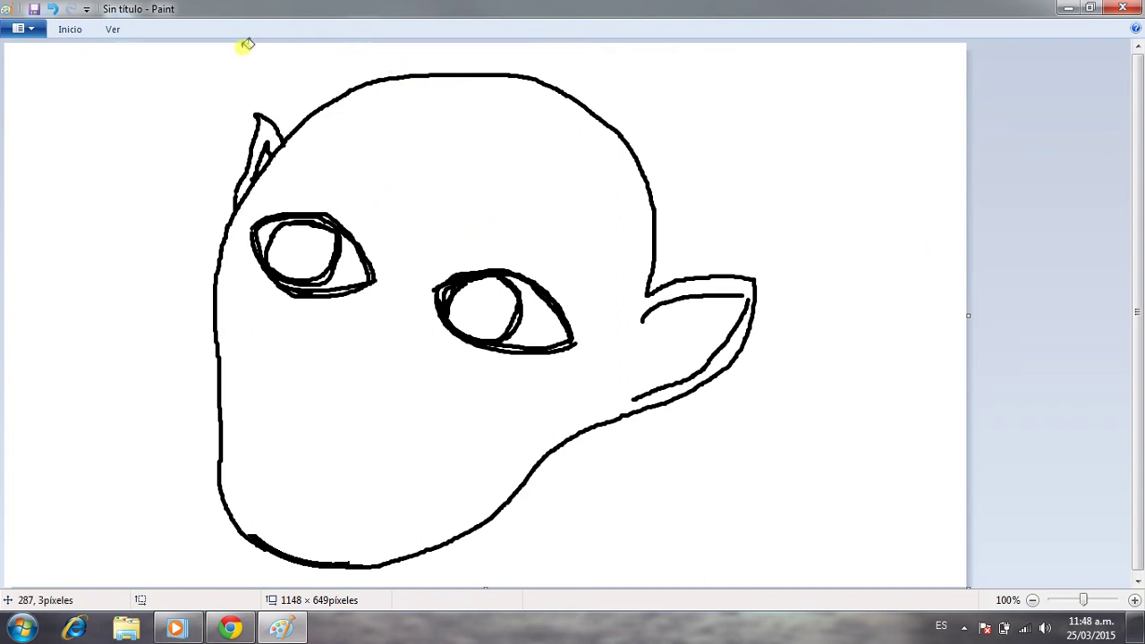
# Switch back to the brush and draw a small round pupil and a lower inner curve in each iris
pyautogui.click(69, 29)
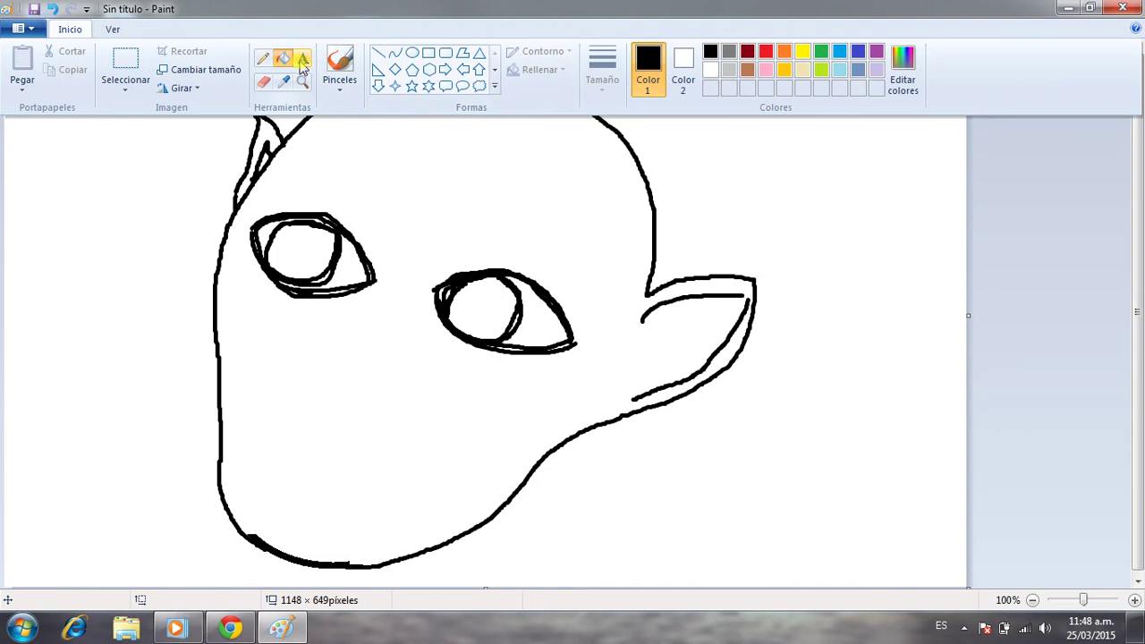
pyautogui.click(340, 63)
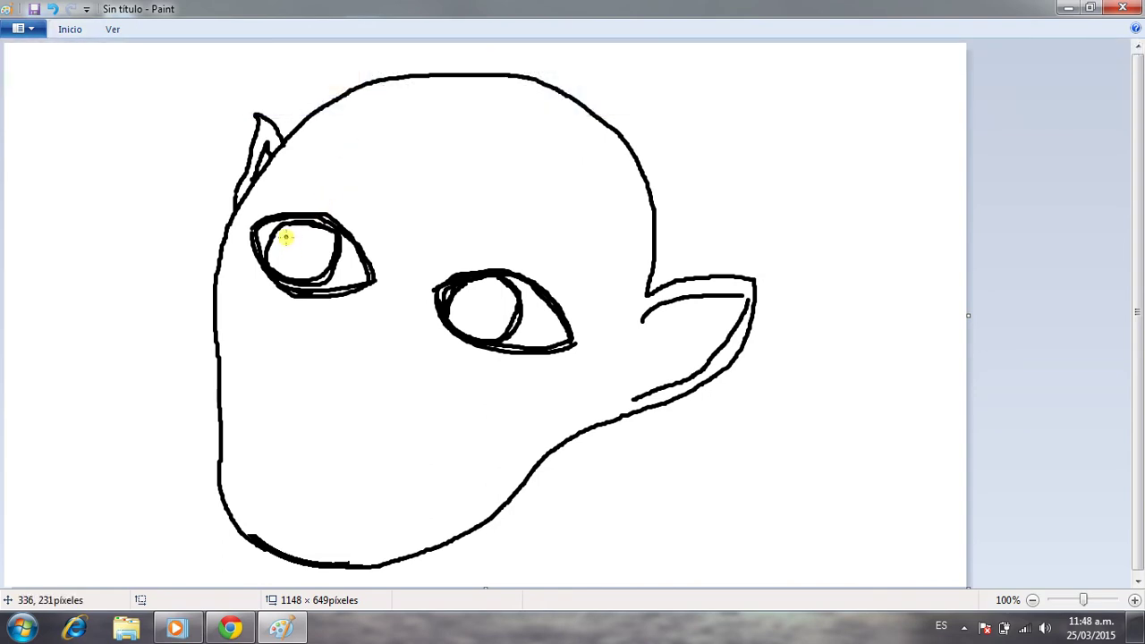
pyautogui.moveTo(292, 242)
pyautogui.mouseDown()
pyautogui.moveTo(289, 253)
pyautogui.moveTo(307, 257)
pyautogui.moveTo(310, 242)
pyautogui.moveTo(291, 257)
pyautogui.mouseUp()
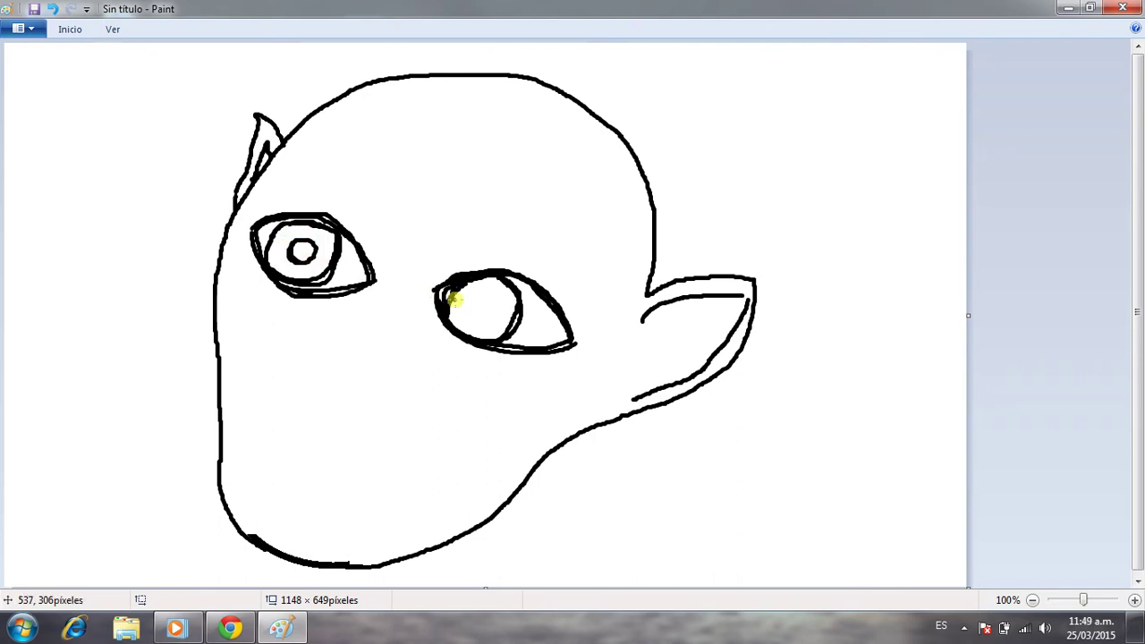
pyautogui.moveTo(472, 295)
pyautogui.mouseDown()
pyautogui.moveTo(483, 318)
pyautogui.moveTo(494, 299)
pyautogui.moveTo(476, 296)
pyautogui.moveTo(471, 309)
pyautogui.moveTo(494, 299)
pyautogui.moveTo(473, 293)
pyautogui.moveTo(475, 307)
pyautogui.moveTo(483, 291)
pyautogui.mouseUp()
pyautogui.hotkey('ctrl', 'z')
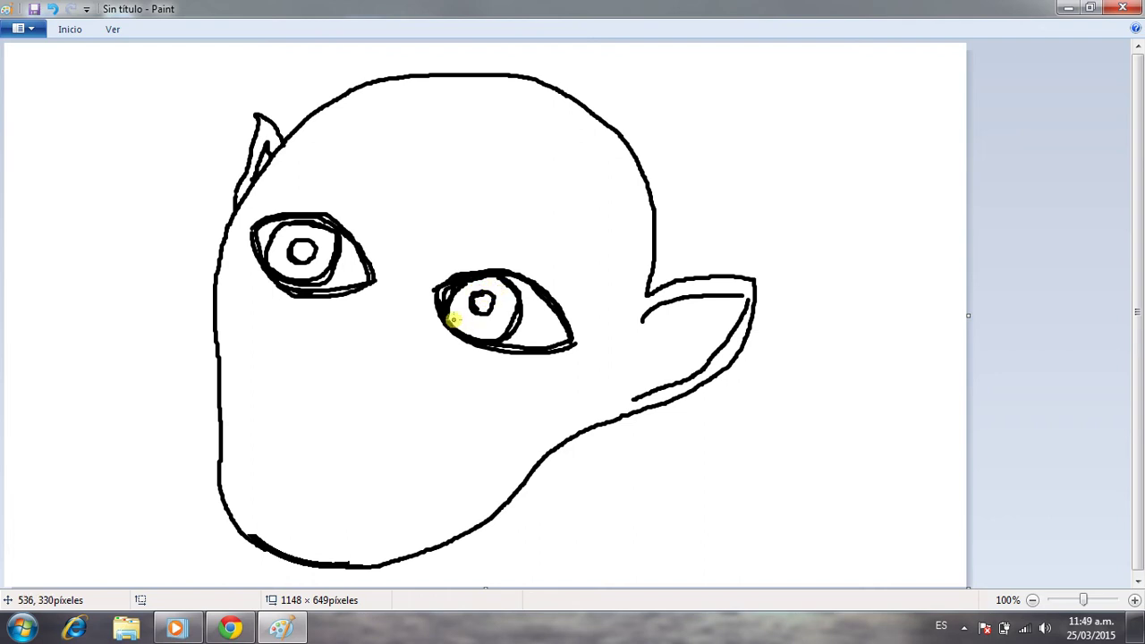
pyautogui.moveTo(452, 320)
pyautogui.mouseDown()
pyautogui.moveTo(493, 333)
pyautogui.moveTo(509, 317)
pyautogui.mouseUp()
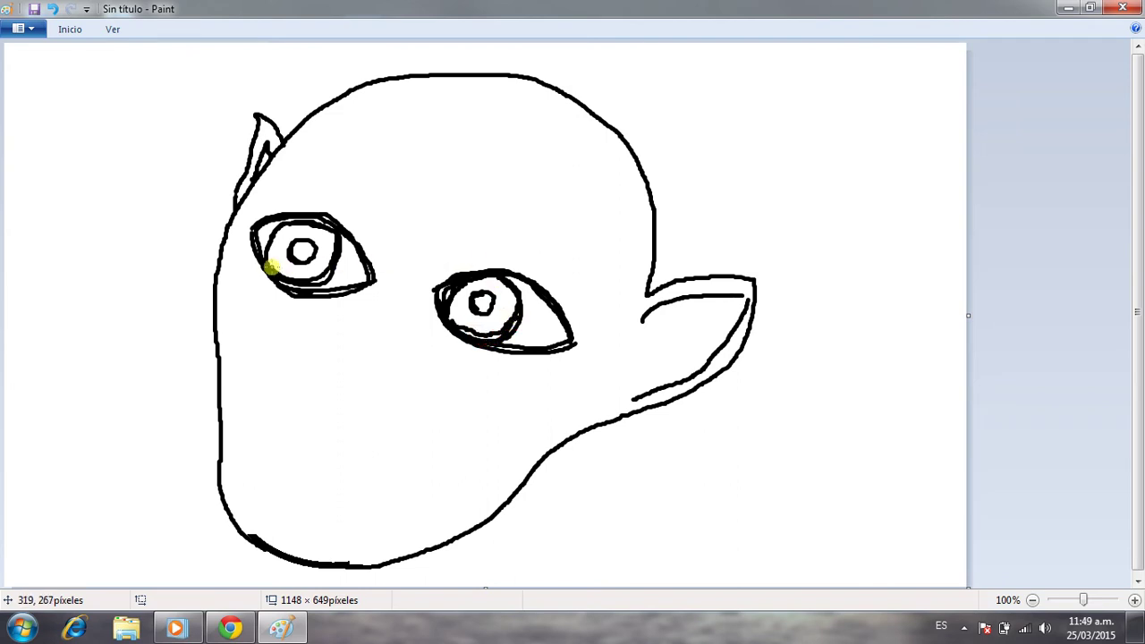
pyautogui.moveTo(278, 267)
pyautogui.mouseDown()
pyautogui.moveTo(295, 282)
pyautogui.moveTo(329, 267)
pyautogui.mouseUp()
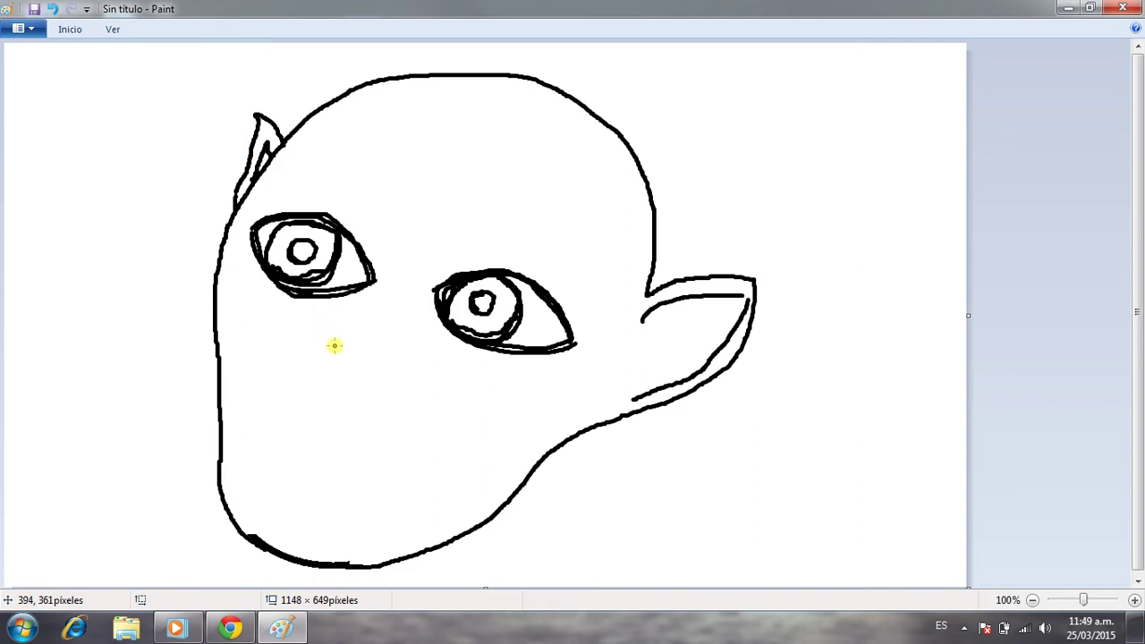
# Draw the nose between the eyes with a base line, a side curve and a small nostril
pyautogui.moveTo(321, 346)
pyautogui.mouseDown()
pyautogui.moveTo(348, 373)
pyautogui.moveTo(390, 373)
pyautogui.mouseUp()
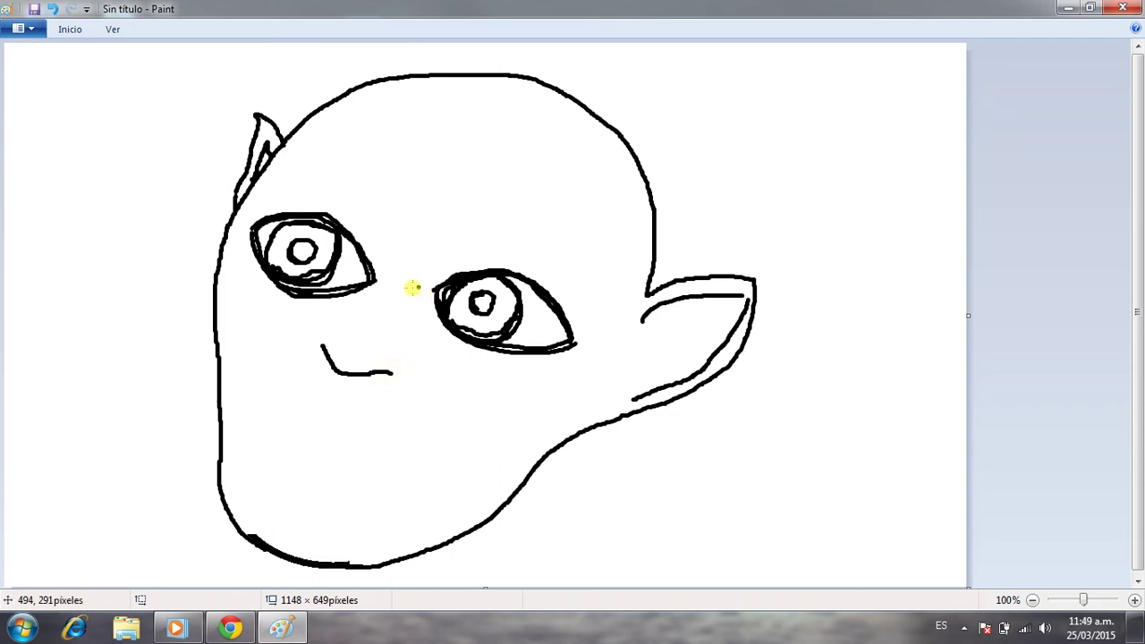
pyautogui.moveTo(418, 306); pyautogui.dragTo(395, 328)
pyautogui.hotkey('ctrl', 'z')
pyautogui.moveTo(420, 311)
pyautogui.mouseDown()
pyautogui.moveTo(396, 340)
pyautogui.moveTo(399, 374)
pyautogui.moveTo(374, 374)
pyautogui.mouseUp()
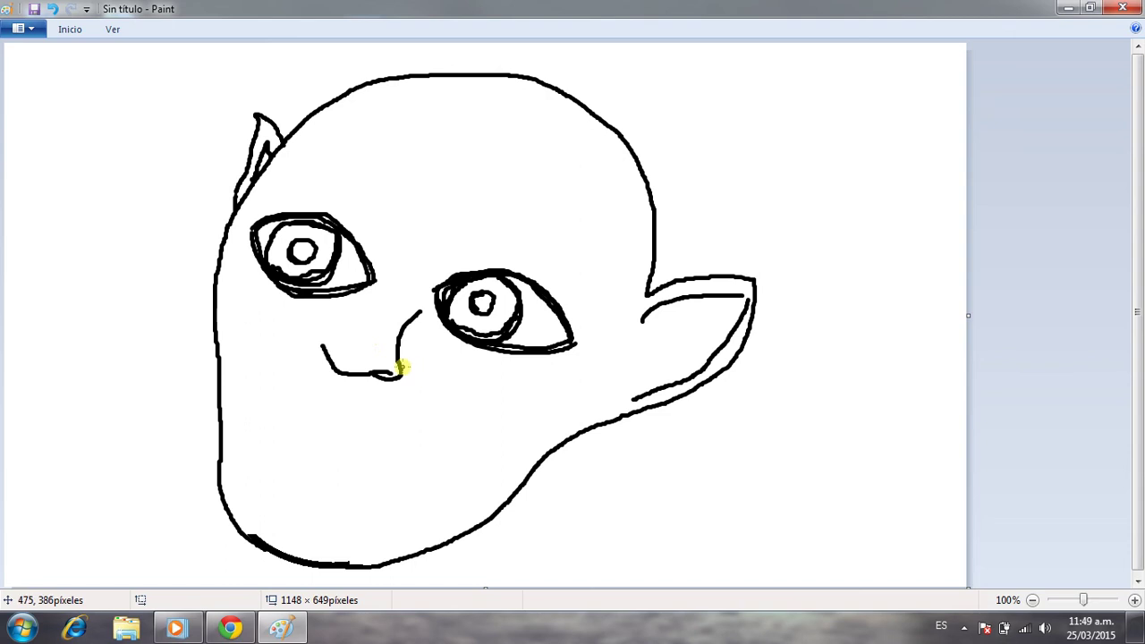
# Draw a curved cheek fold running down from each side of the nose
pyautogui.moveTo(400, 372)
pyautogui.mouseDown()
pyautogui.moveTo(439, 414)
pyautogui.moveTo(451, 454)
pyautogui.mouseUp()
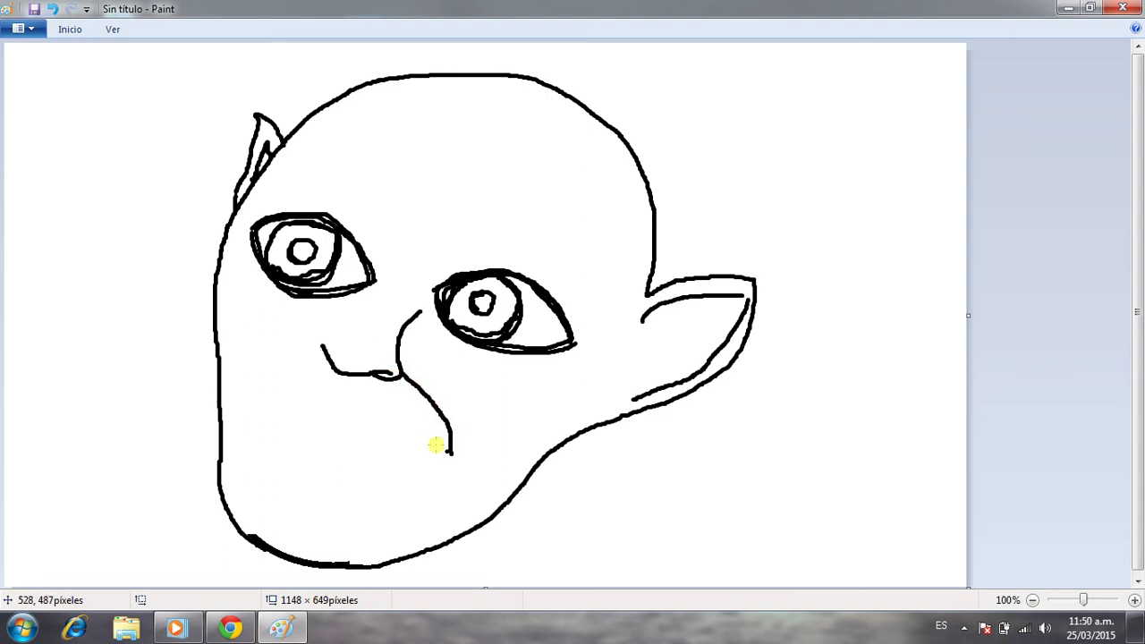
pyautogui.moveTo(327, 339); pyautogui.dragTo(325, 347)
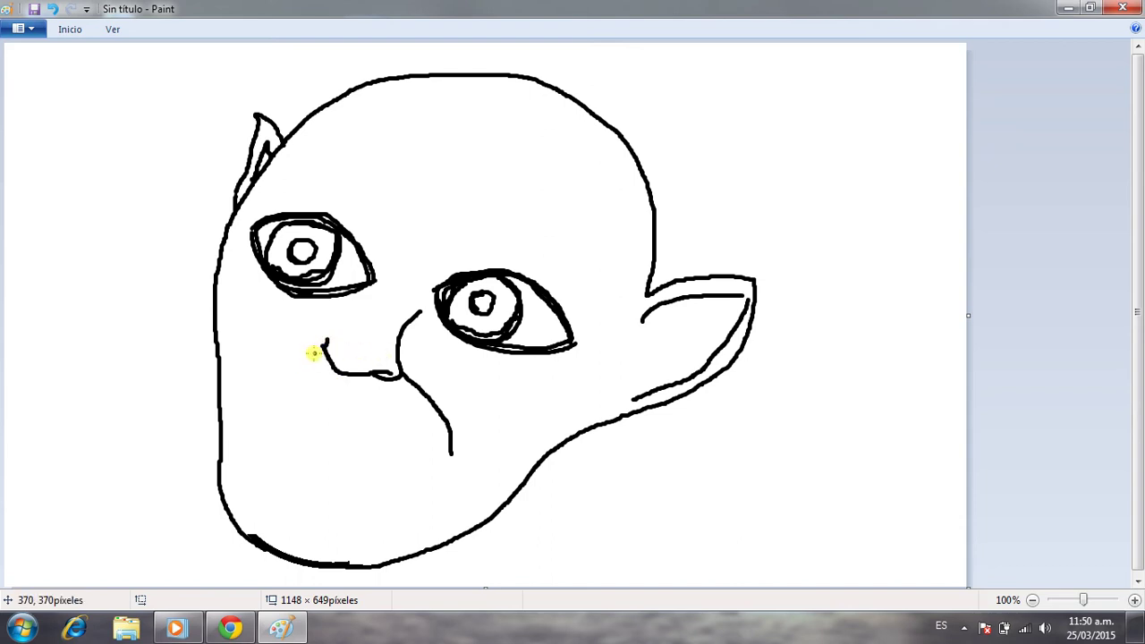
pyautogui.moveTo(327, 340); pyautogui.dragTo(273, 379)
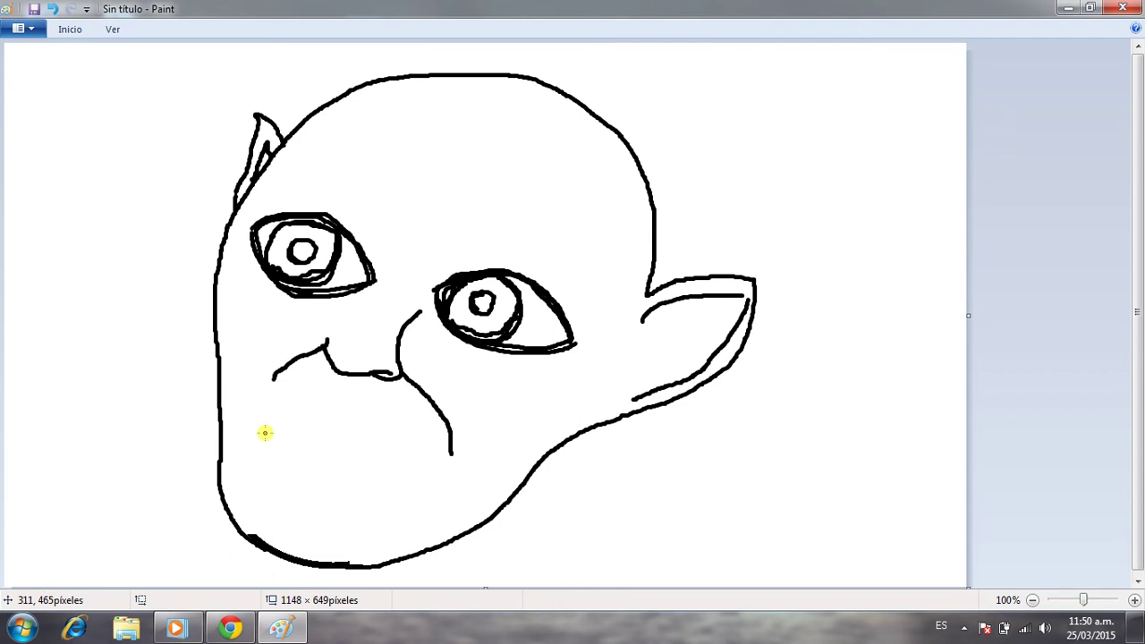
# Draw an open mouth with an upper and a lower lip, and add three small teeth along the lower lip
pyautogui.moveTo(264, 433); pyautogui.dragTo(439, 470)
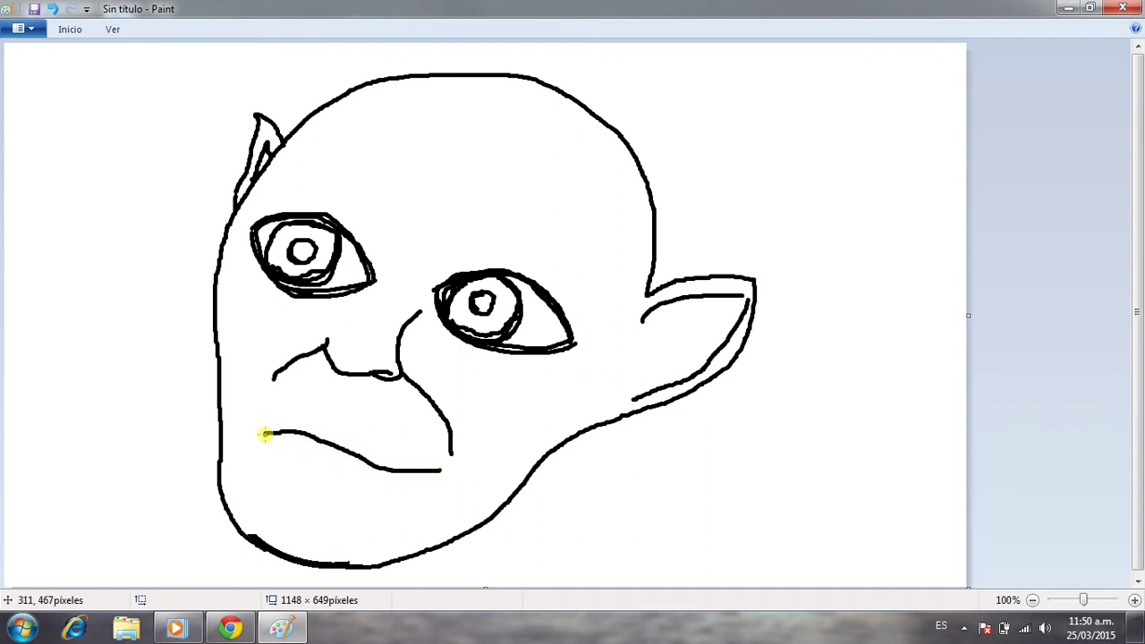
pyautogui.moveTo(265, 434)
pyautogui.mouseDown()
pyautogui.moveTo(291, 497)
pyautogui.moveTo(333, 508)
pyautogui.moveTo(382, 508)
pyautogui.moveTo(446, 472)
pyautogui.mouseUp()
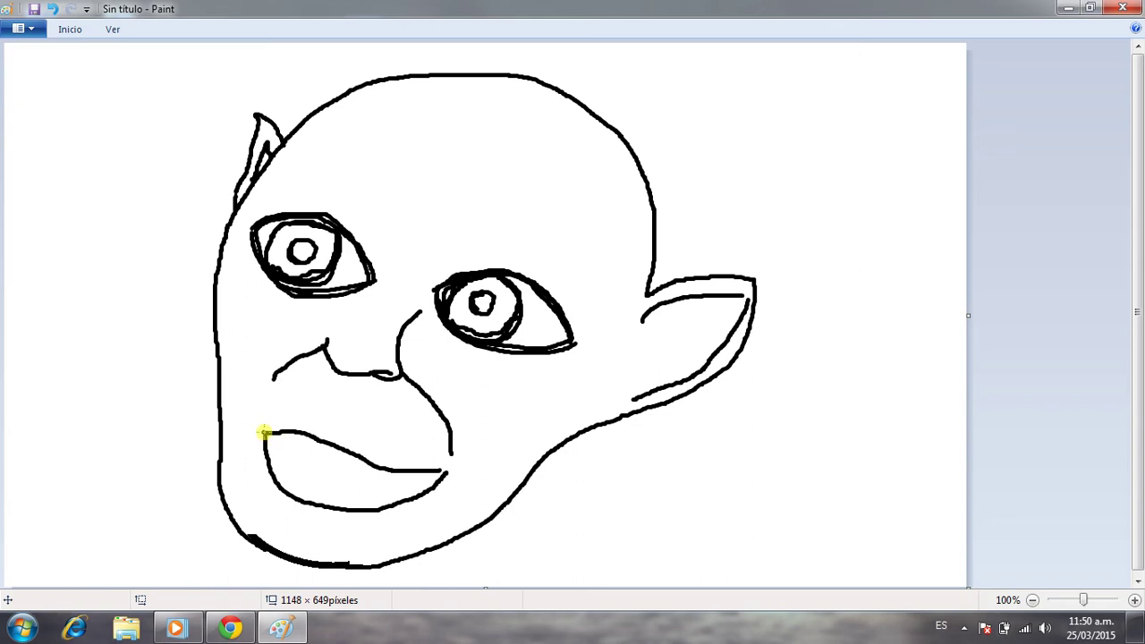
pyautogui.moveTo(264, 435)
pyautogui.mouseDown()
pyautogui.moveTo(289, 505)
pyautogui.moveTo(342, 517)
pyautogui.moveTo(393, 518)
pyautogui.moveTo(439, 494)
pyautogui.moveTo(445, 475)
pyautogui.moveTo(416, 459)
pyautogui.moveTo(267, 437)
pyautogui.moveTo(379, 466)
pyautogui.mouseUp()
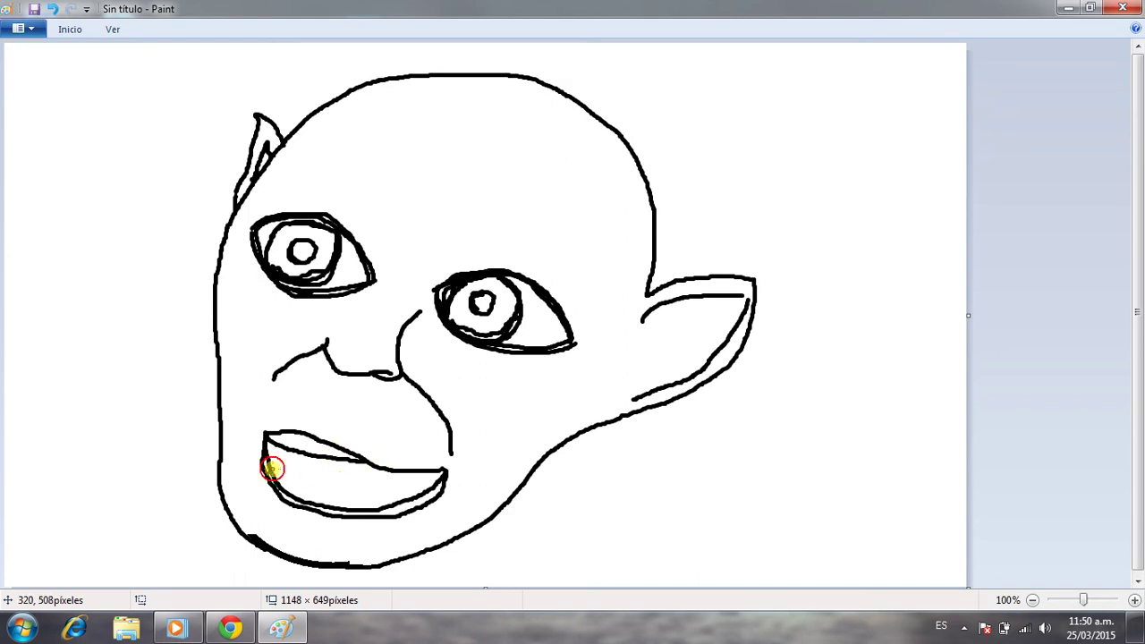
pyautogui.moveTo(280, 468)
pyautogui.mouseDown()
pyautogui.moveTo(286, 484)
pyautogui.moveTo(323, 484)
pyautogui.moveTo(322, 498)
pyautogui.mouseUp()
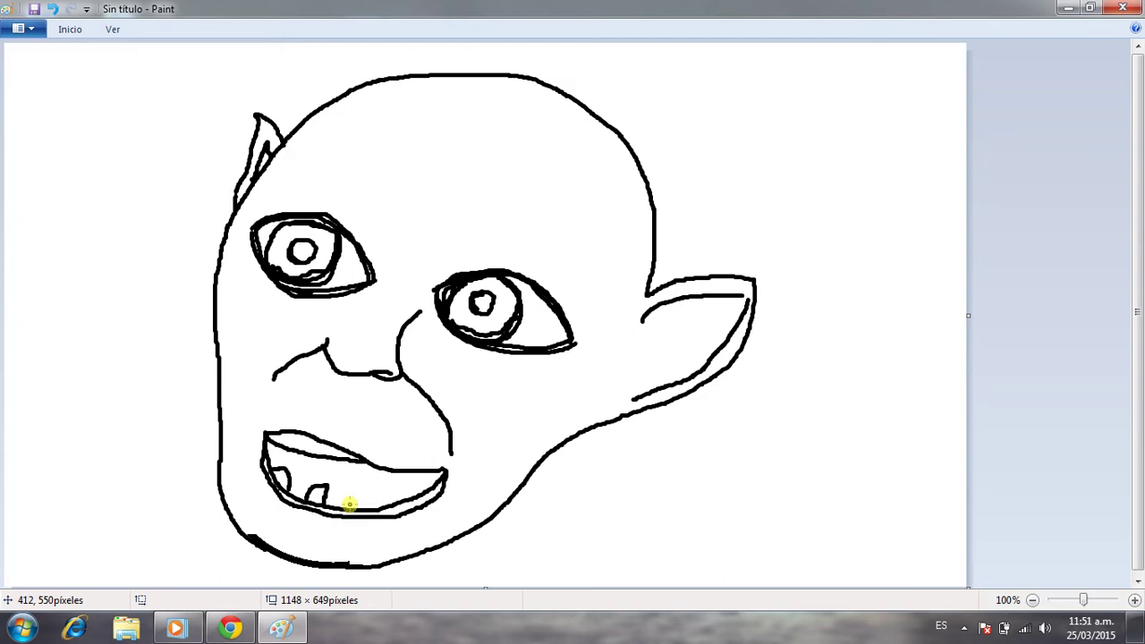
pyautogui.moveTo(346, 506)
pyautogui.mouseDown()
pyautogui.moveTo(355, 493)
pyautogui.moveTo(372, 506)
pyautogui.mouseUp()
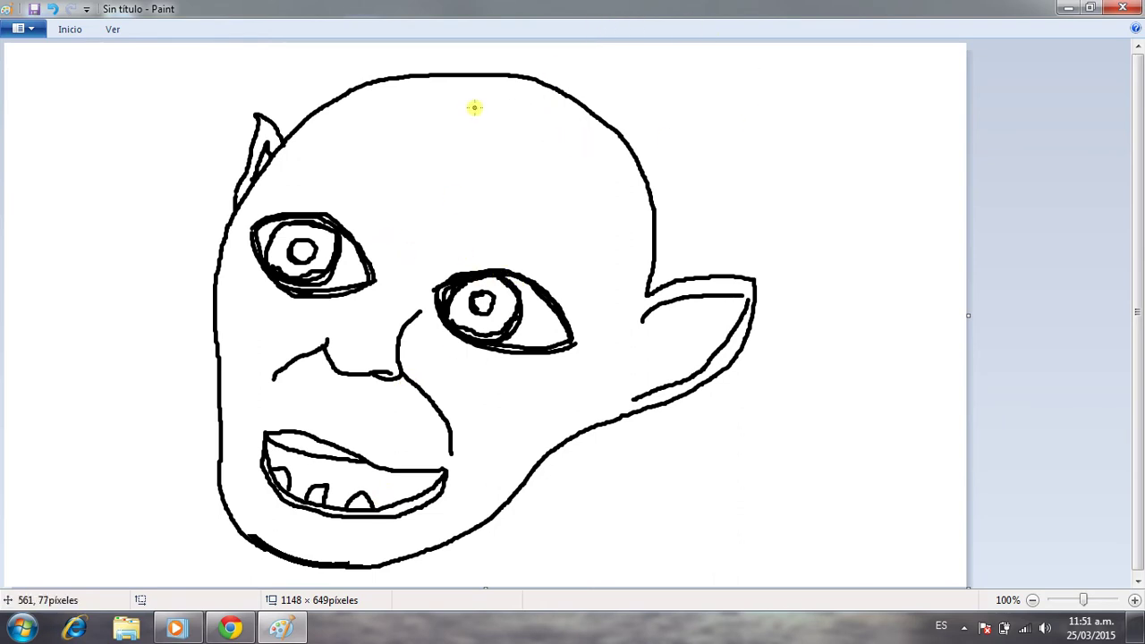
# Draw long hair lines from the crown down the back of the head, continuing below the large ear
pyautogui.moveTo(489, 92)
pyautogui.mouseDown()
pyautogui.moveTo(524, 90)
pyautogui.moveTo(572, 111)
pyautogui.moveTo(613, 185)
pyautogui.moveTo(629, 286)
pyautogui.moveTo(609, 384)
pyautogui.moveTo(638, 501)
pyautogui.mouseUp()
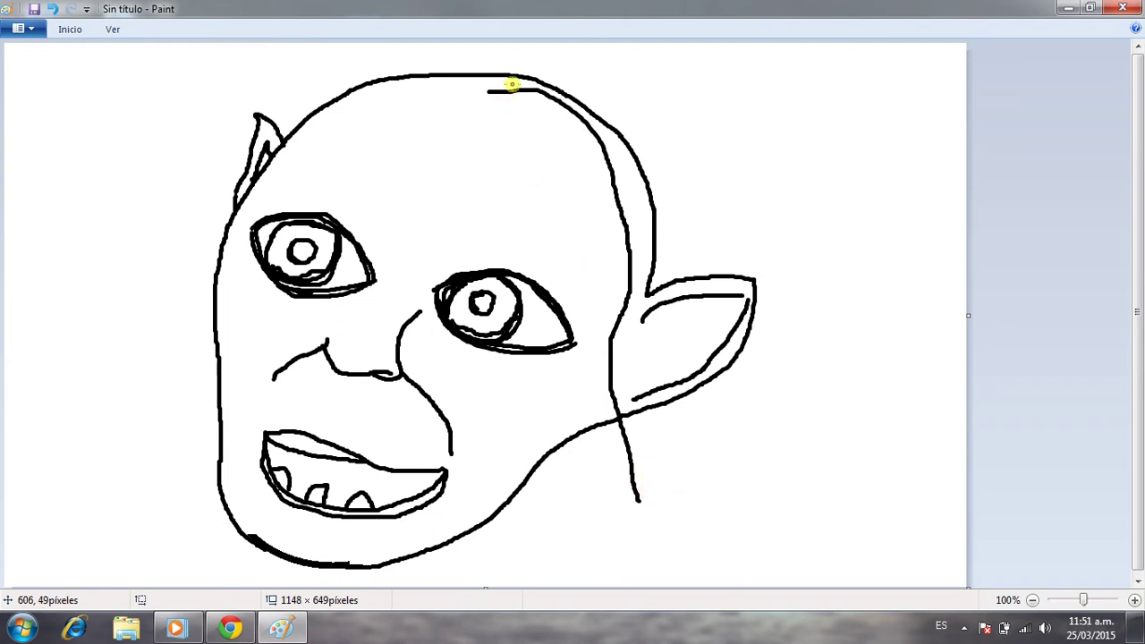
pyautogui.moveTo(471, 89)
pyautogui.mouseDown()
pyautogui.moveTo(530, 79)
pyautogui.moveTo(583, 94)
pyautogui.moveTo(636, 170)
pyautogui.moveTo(659, 286)
pyautogui.mouseUp()
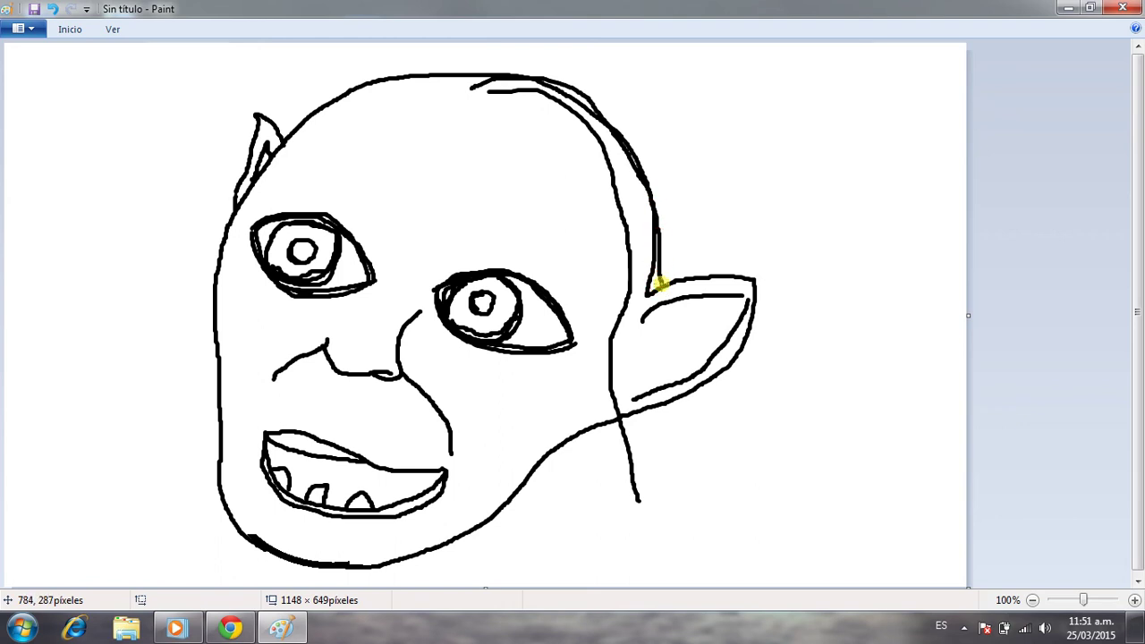
pyautogui.moveTo(662, 407)
pyautogui.mouseDown()
pyautogui.moveTo(665, 467)
pyautogui.moveTo(689, 528)
pyautogui.mouseUp()
pyautogui.click(654, 473)
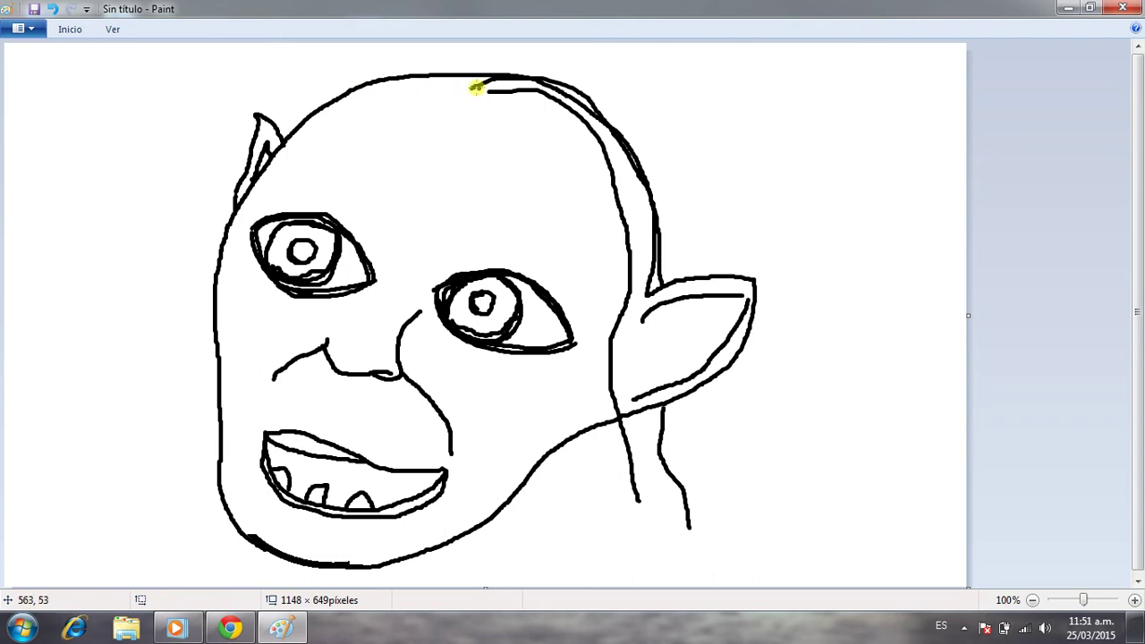
# Draw a thick hair line from the crown down the forehead, and add thinner strands on either side with the second-thinnest brush size
pyautogui.moveTo(455, 81)
pyautogui.mouseDown()
pyautogui.moveTo(359, 98)
pyautogui.moveTo(302, 179)
pyautogui.mouseUp()
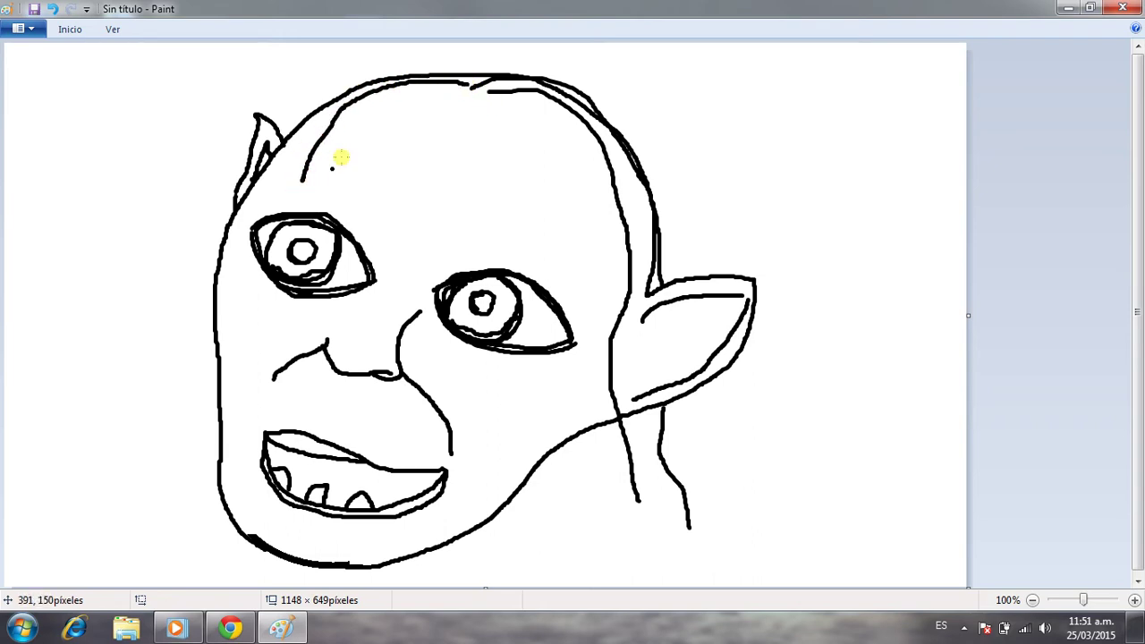
pyautogui.click(65, 29)
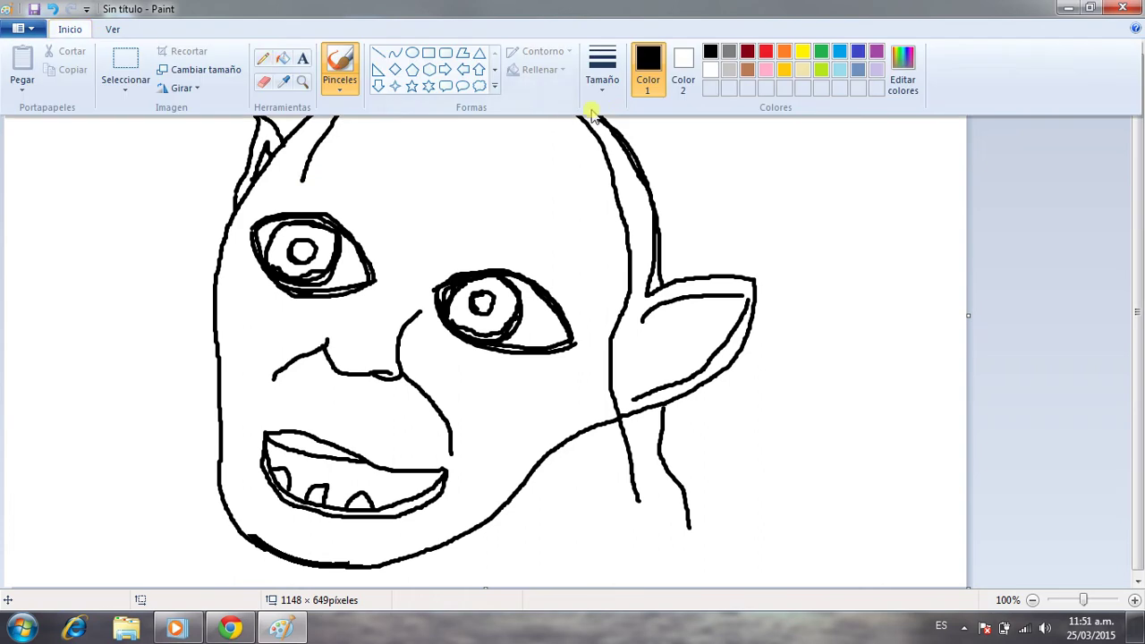
pyautogui.click(602, 72)
pyautogui.click(605, 154)
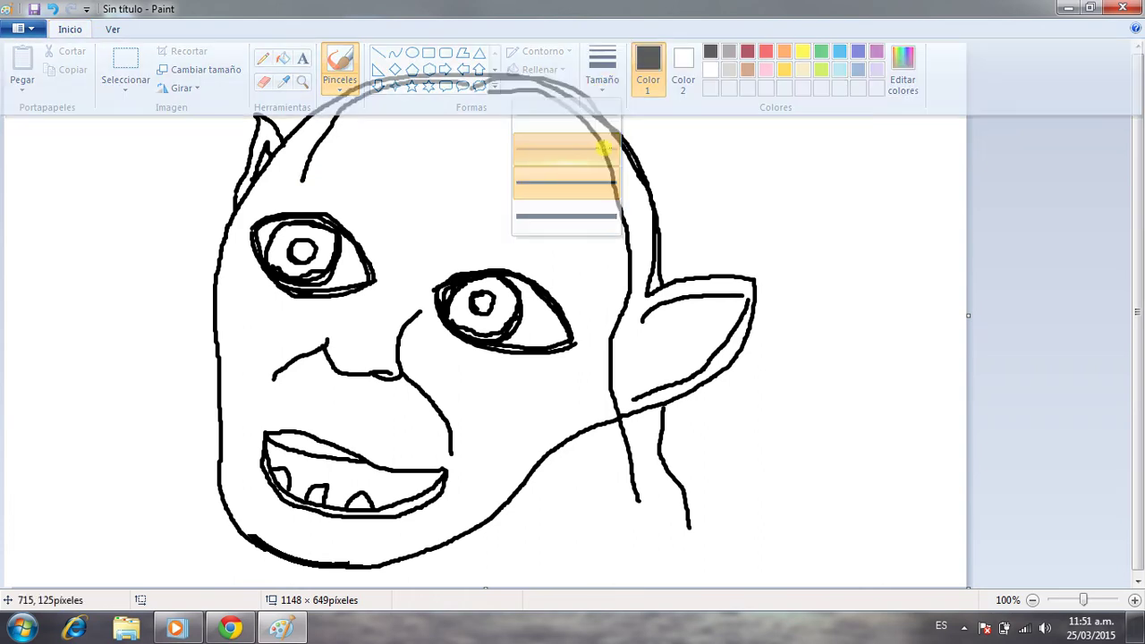
pyautogui.moveTo(483, 89)
pyautogui.mouseDown()
pyautogui.moveTo(549, 110)
pyautogui.moveTo(582, 196)
pyautogui.mouseUp()
pyautogui.moveTo(446, 75)
pyautogui.mouseDown()
pyautogui.moveTo(358, 66)
pyautogui.moveTo(301, 96)
pyautogui.moveTo(269, 143)
pyautogui.mouseUp()
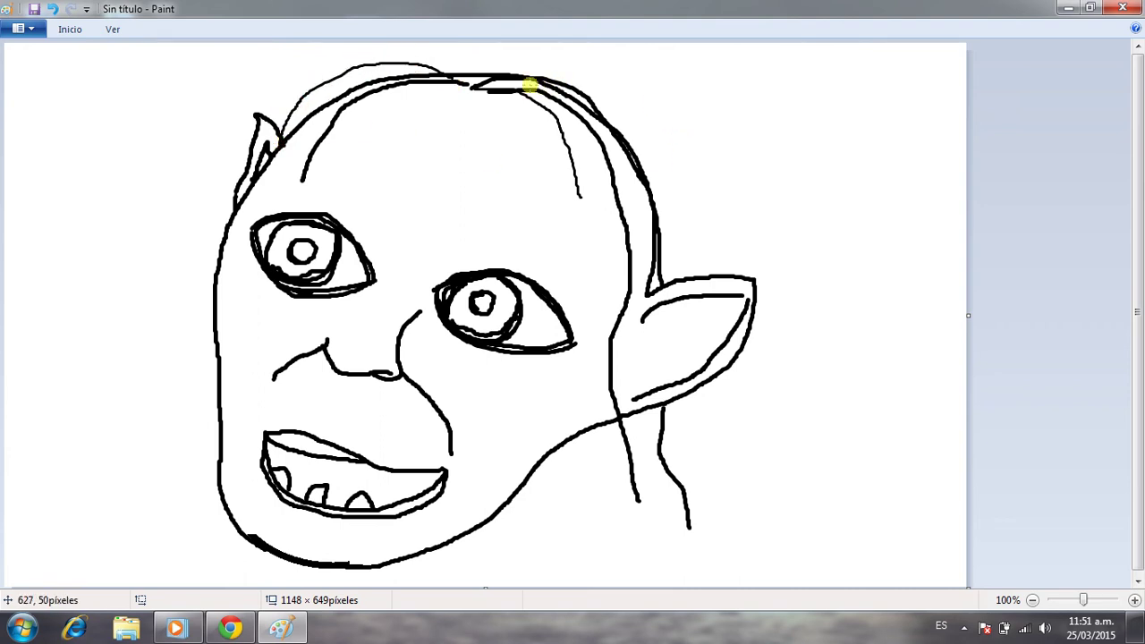
# Draw long thin strands from the crown down both sides of the head, with several short wisps below the large ear
pyautogui.moveTo(504, 84)
pyautogui.mouseDown()
pyautogui.moveTo(575, 103)
pyautogui.moveTo(605, 141)
pyautogui.moveTo(630, 242)
pyautogui.mouseUp()
pyautogui.hotkey('ctrl', 'z')
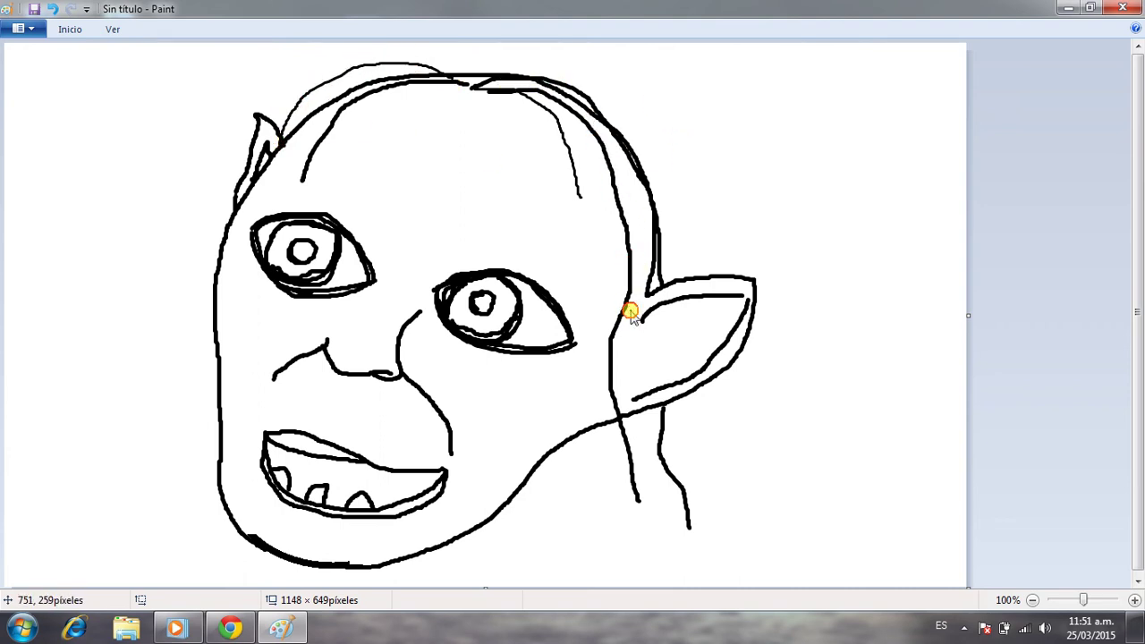
pyautogui.moveTo(452, 93)
pyautogui.mouseDown()
pyautogui.moveTo(553, 101)
pyautogui.moveTo(616, 162)
pyautogui.moveTo(635, 267)
pyautogui.moveTo(599, 424)
pyautogui.moveTo(619, 474)
pyautogui.moveTo(669, 528)
pyautogui.mouseUp()
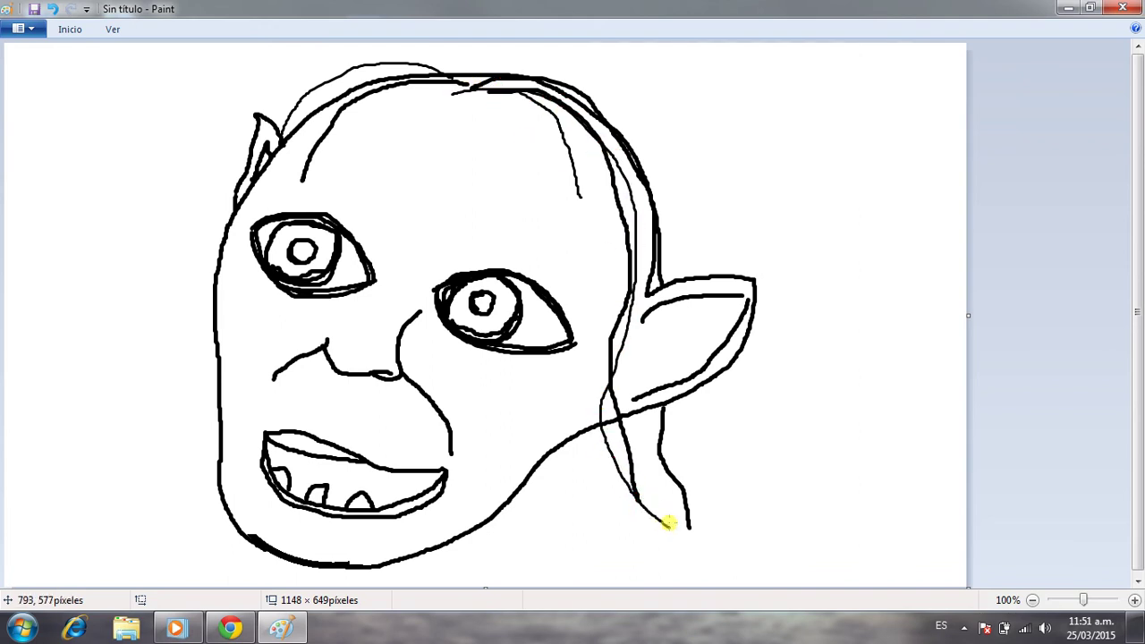
pyautogui.moveTo(229, 257)
pyautogui.mouseDown()
pyautogui.moveTo(305, 105)
pyautogui.moveTo(376, 74)
pyautogui.moveTo(459, 72)
pyautogui.moveTo(521, 86)
pyautogui.mouseUp()
pyautogui.moveTo(637, 409); pyautogui.dragTo(652, 491)
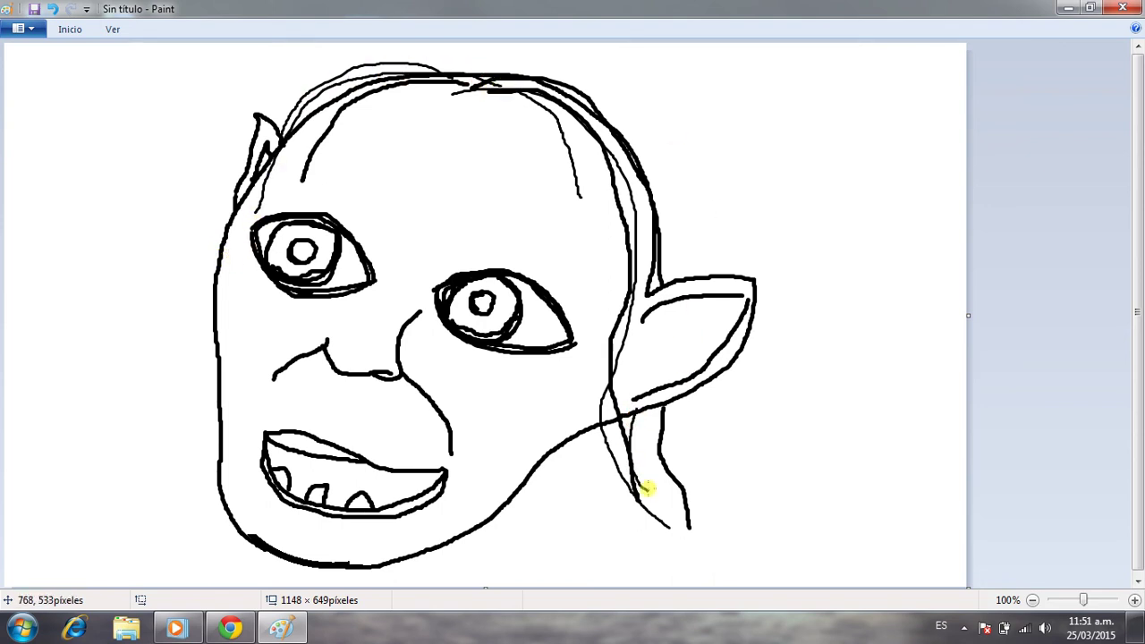
pyautogui.moveTo(601, 422); pyautogui.dragTo(624, 528)
pyautogui.moveTo(596, 428)
pyautogui.mouseDown()
pyautogui.moveTo(592, 470)
pyautogui.moveTo(616, 511)
pyautogui.mouseUp()
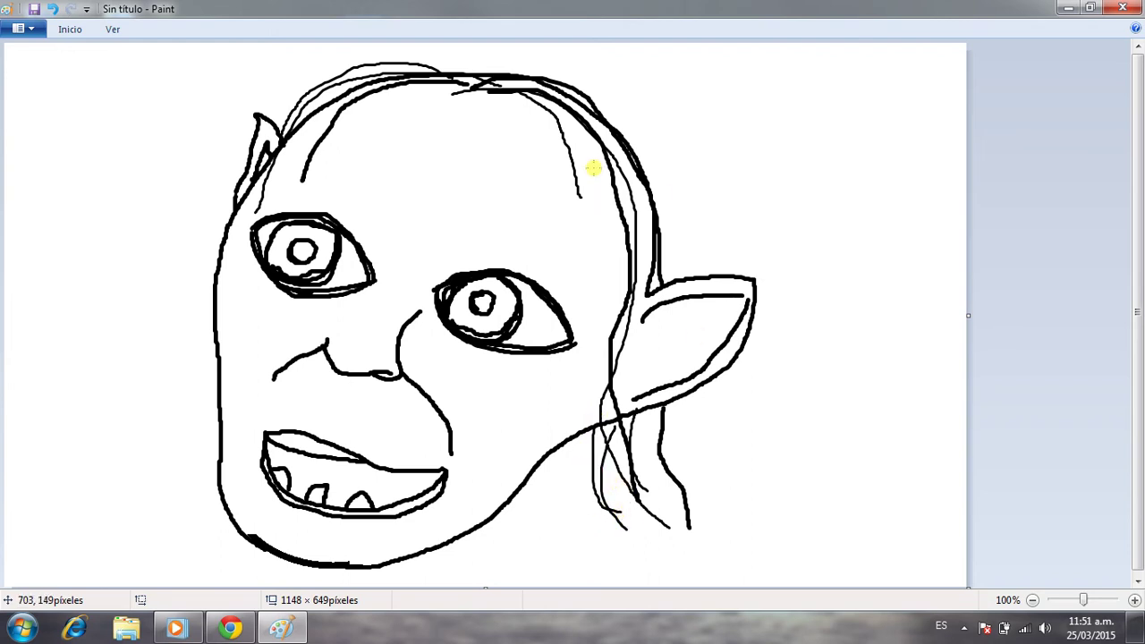
# Draw forehead wrinkles with the third brush size, three above the eye near the large ear and two above the other eye
pyautogui.click(72, 29)
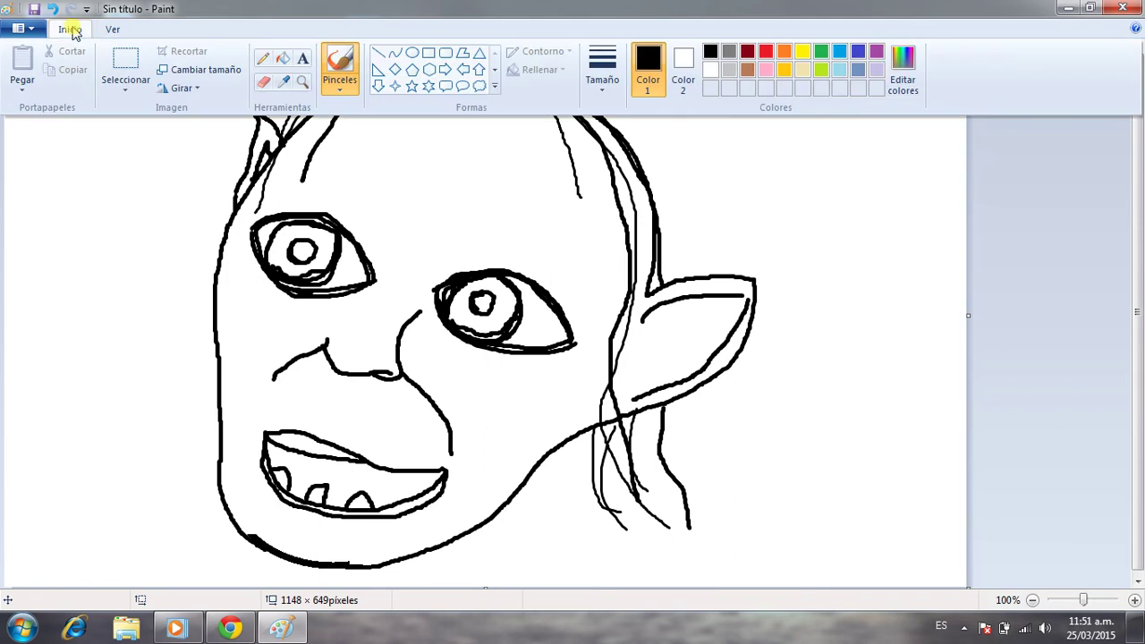
pyautogui.click(347, 63)
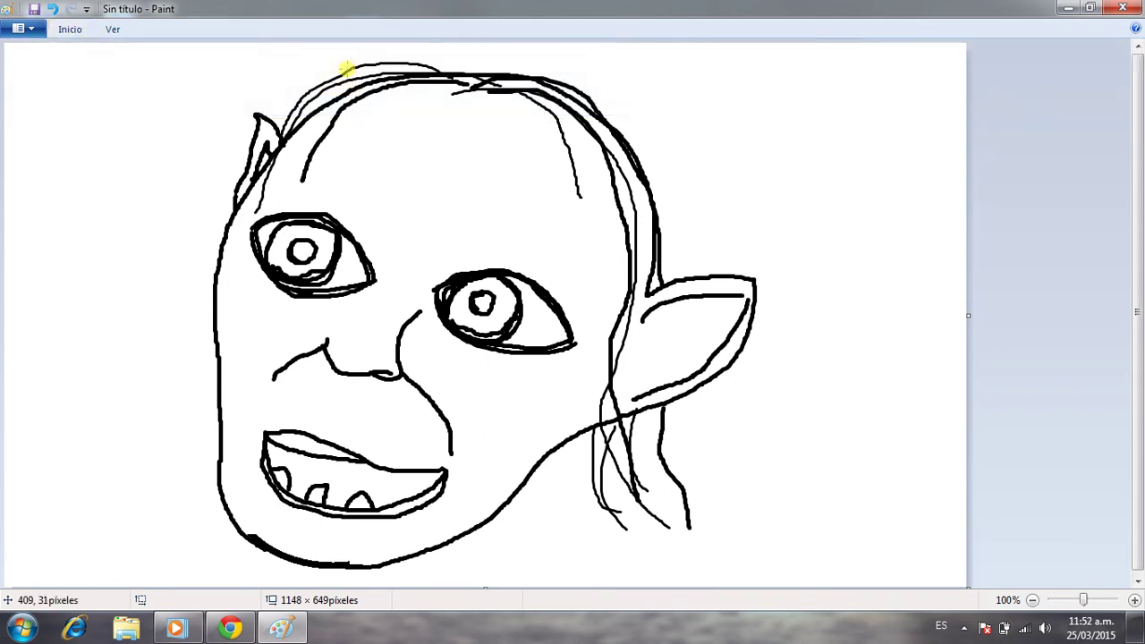
pyautogui.click(54, 33)
pyautogui.click(602, 72)
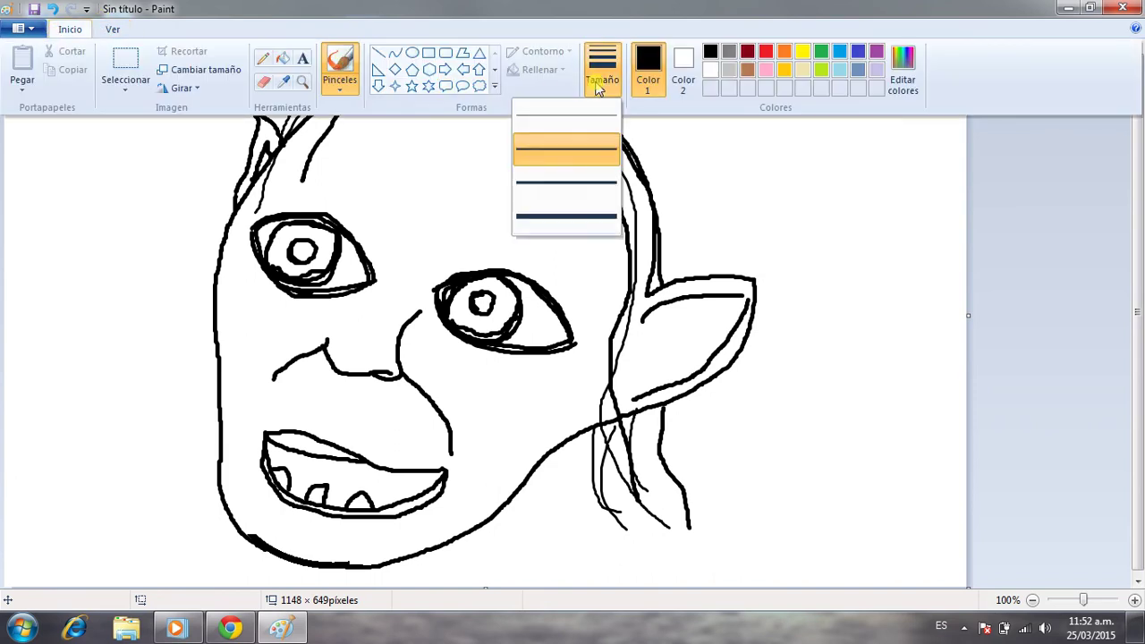
pyautogui.click(580, 185)
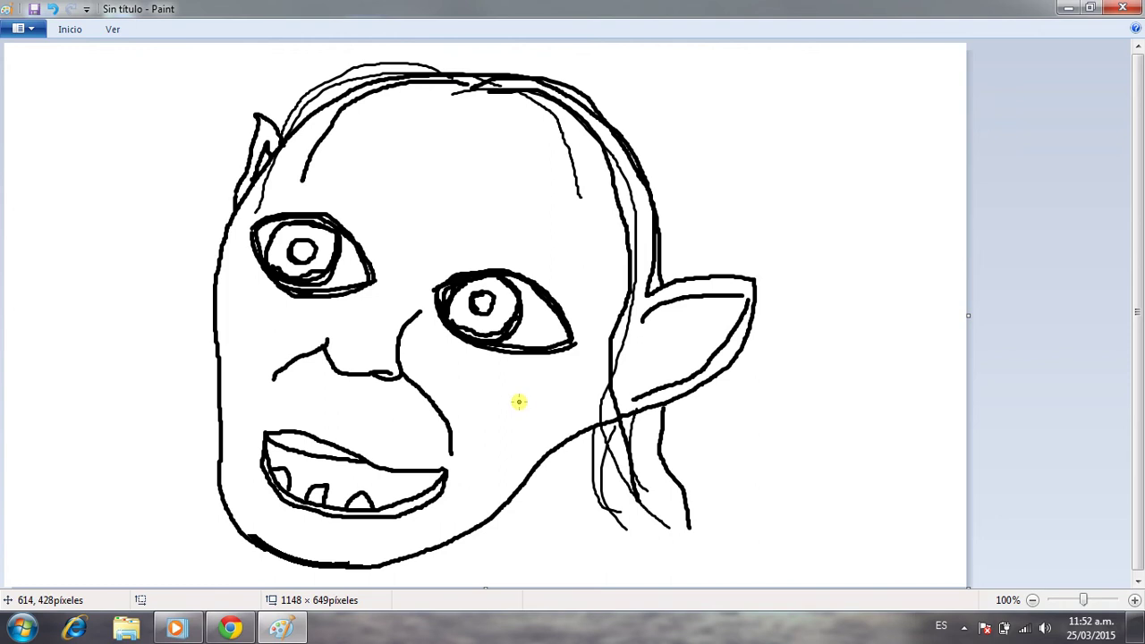
pyautogui.moveTo(551, 394)
pyautogui.mouseDown()
pyautogui.moveTo(442, 354)
pyautogui.moveTo(422, 324)
pyautogui.moveTo(416, 280)
pyautogui.moveTo(468, 239)
pyautogui.moveTo(557, 238)
pyautogui.mouseUp()
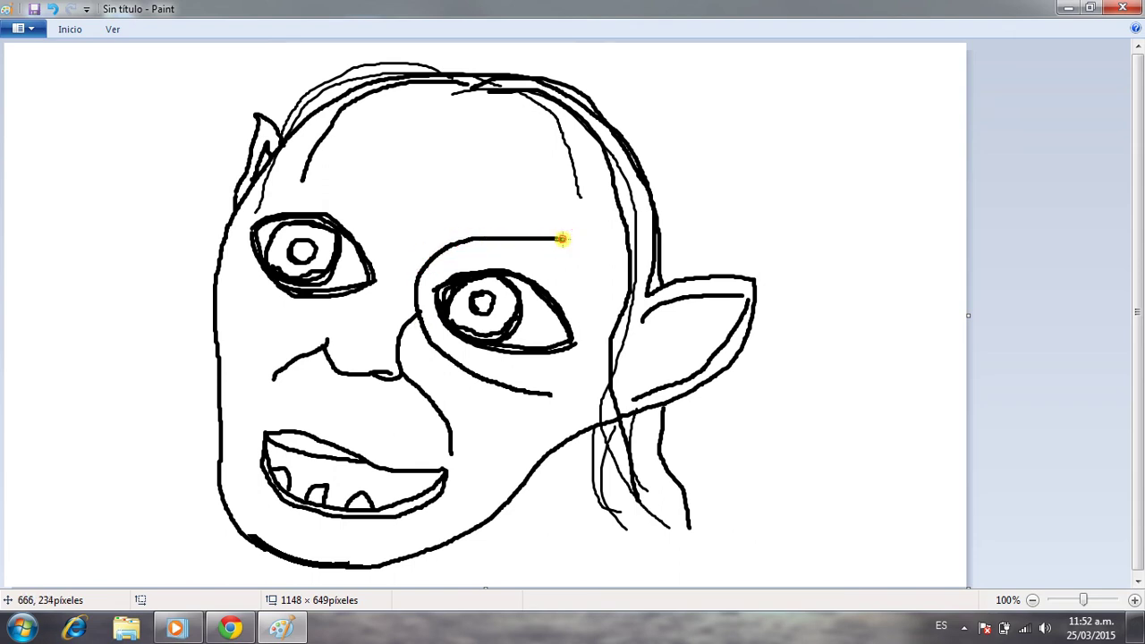
pyautogui.hotkey('ctrl', 'z')
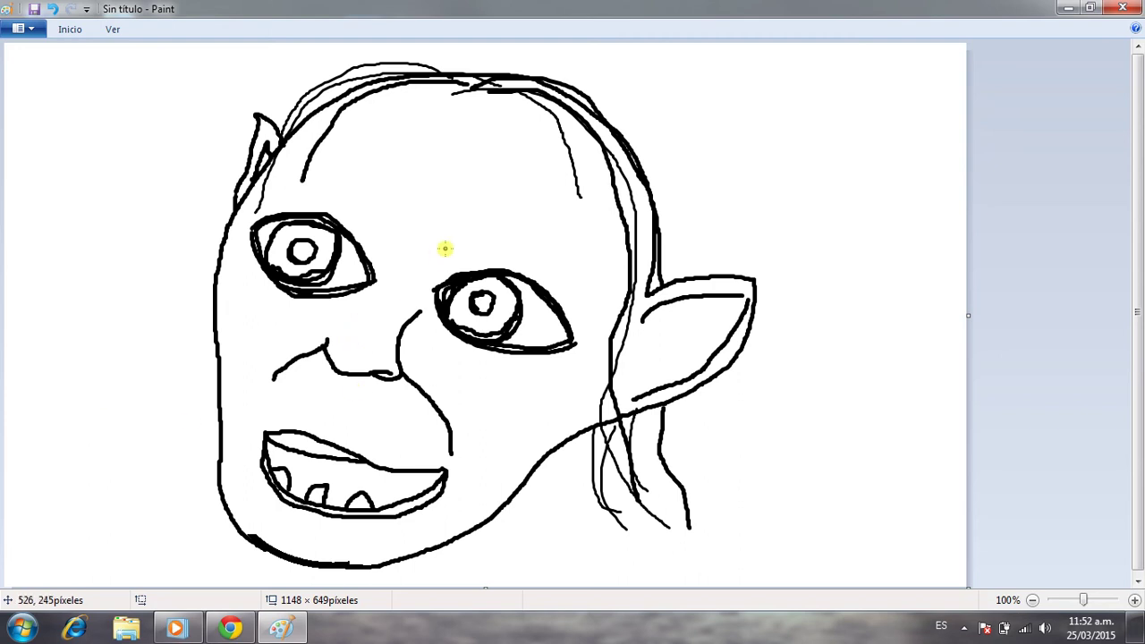
pyautogui.moveTo(484, 217)
pyautogui.mouseDown()
pyautogui.moveTo(565, 239)
pyautogui.moveTo(586, 257)
pyautogui.mouseUp()
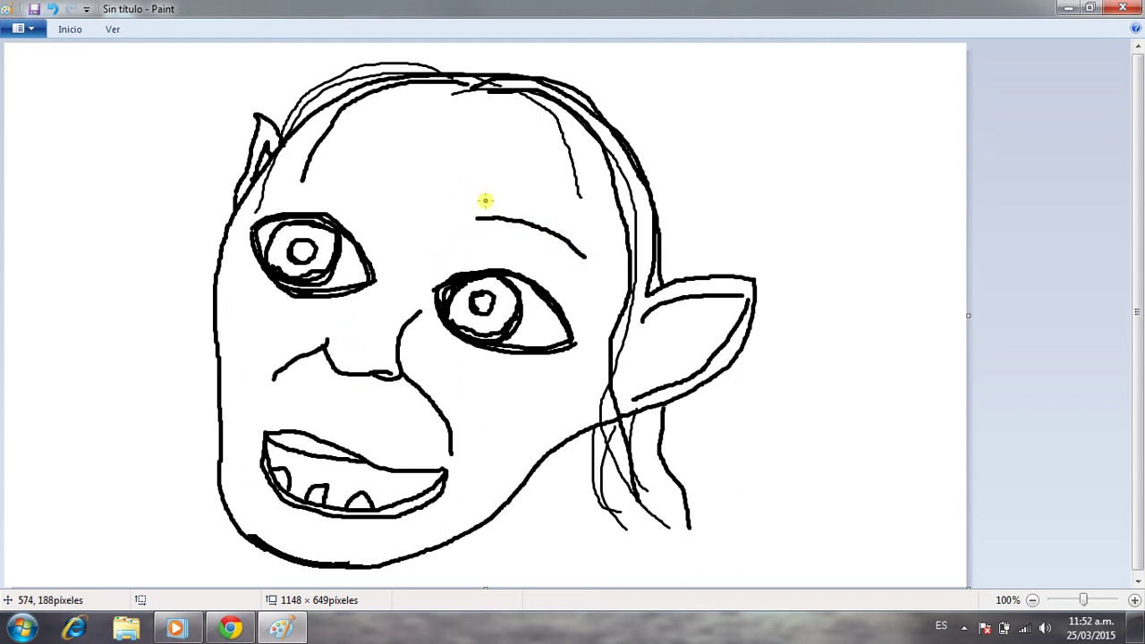
pyautogui.moveTo(528, 208); pyautogui.dragTo(588, 232)
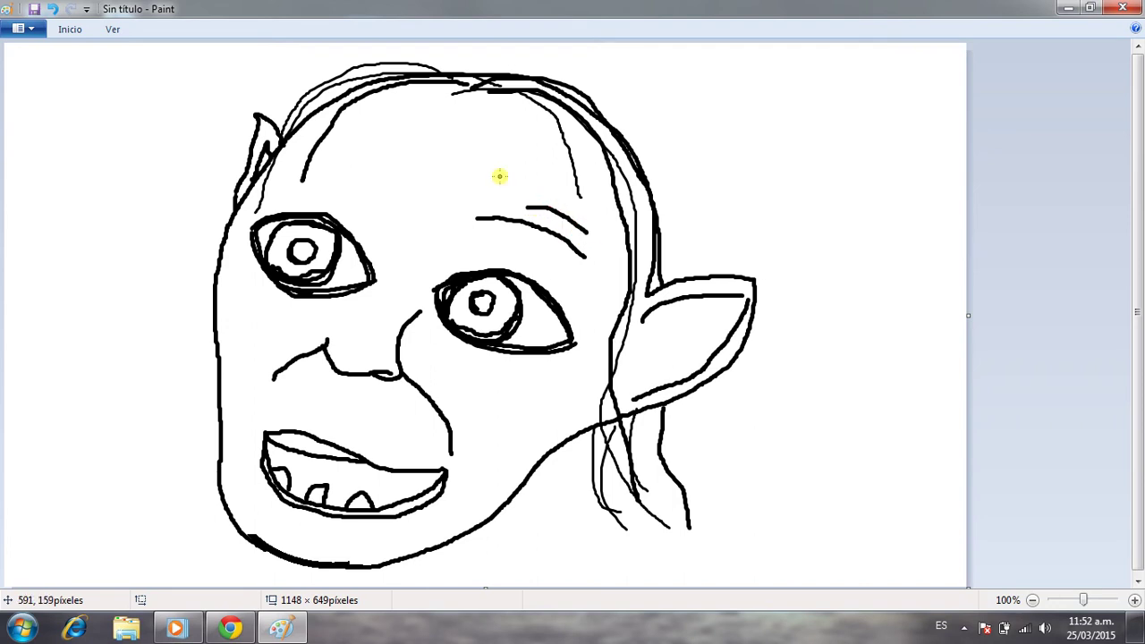
pyautogui.moveTo(497, 178)
pyautogui.mouseDown()
pyautogui.moveTo(531, 177)
pyautogui.moveTo(578, 204)
pyautogui.mouseUp()
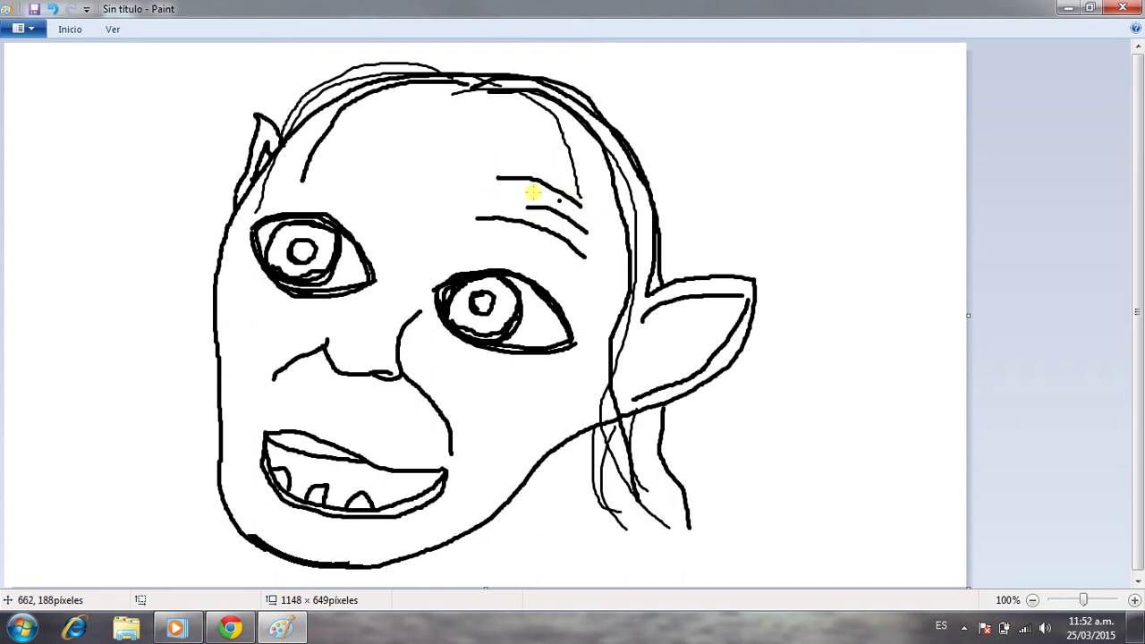
pyautogui.moveTo(294, 163)
pyautogui.mouseDown()
pyautogui.moveTo(355, 167)
pyautogui.moveTo(405, 191)
pyautogui.mouseUp()
pyautogui.moveTo(288, 143); pyautogui.dragTo(363, 150)
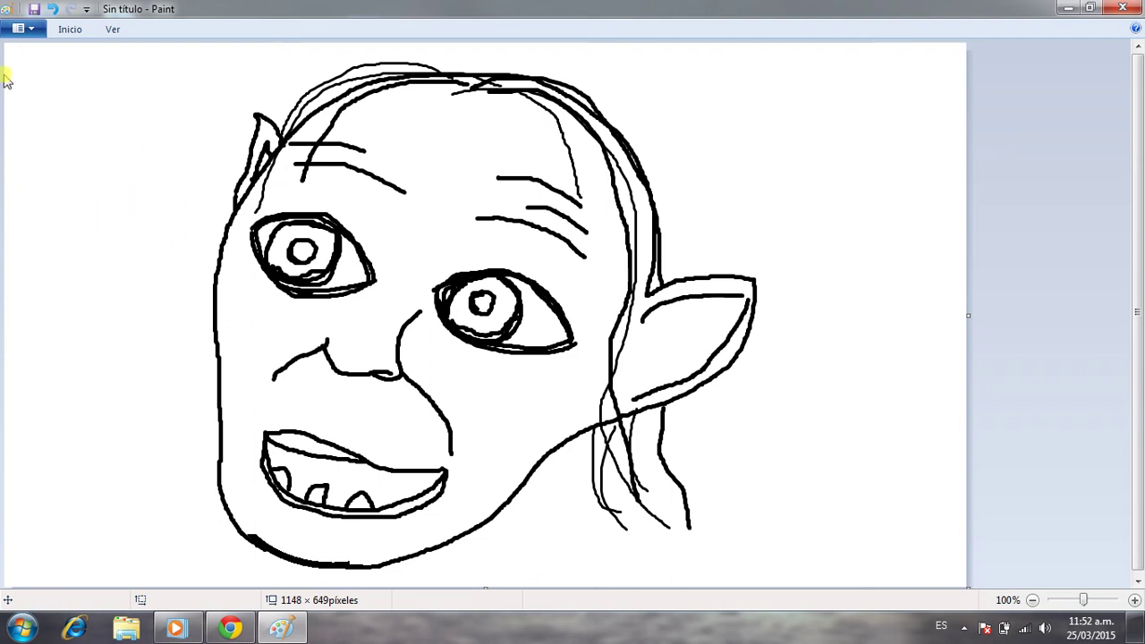
# Mix a custom muted beige from the light yellow, with red 218, green 204 and blue 158, as the primary colour
pyautogui.click(70, 31)
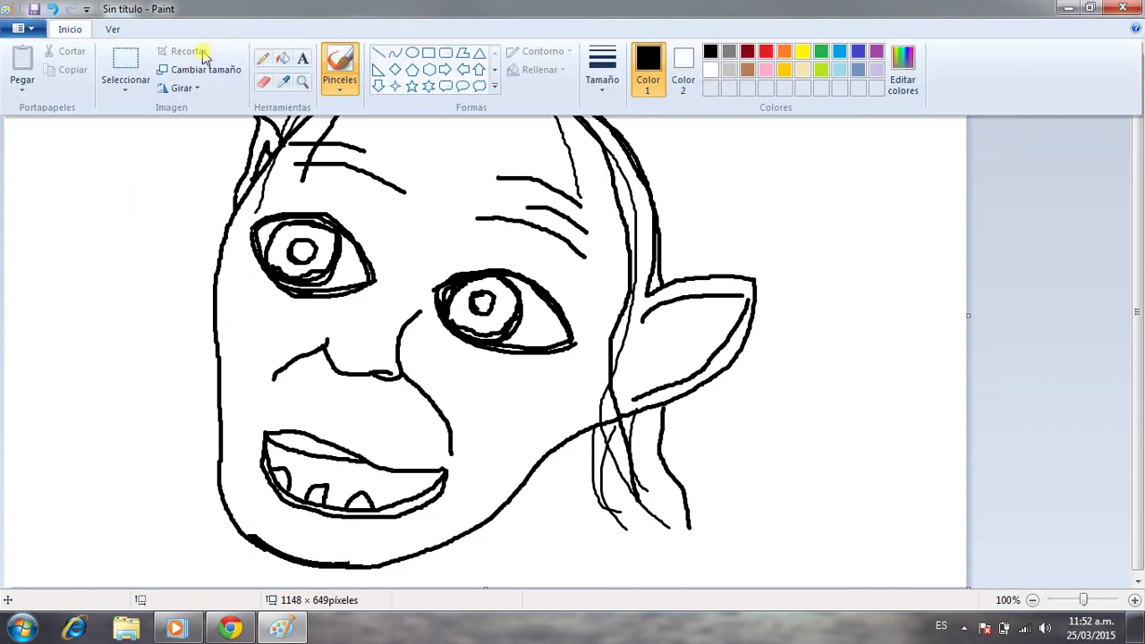
pyautogui.click(802, 70)
pyautogui.click(71, 29)
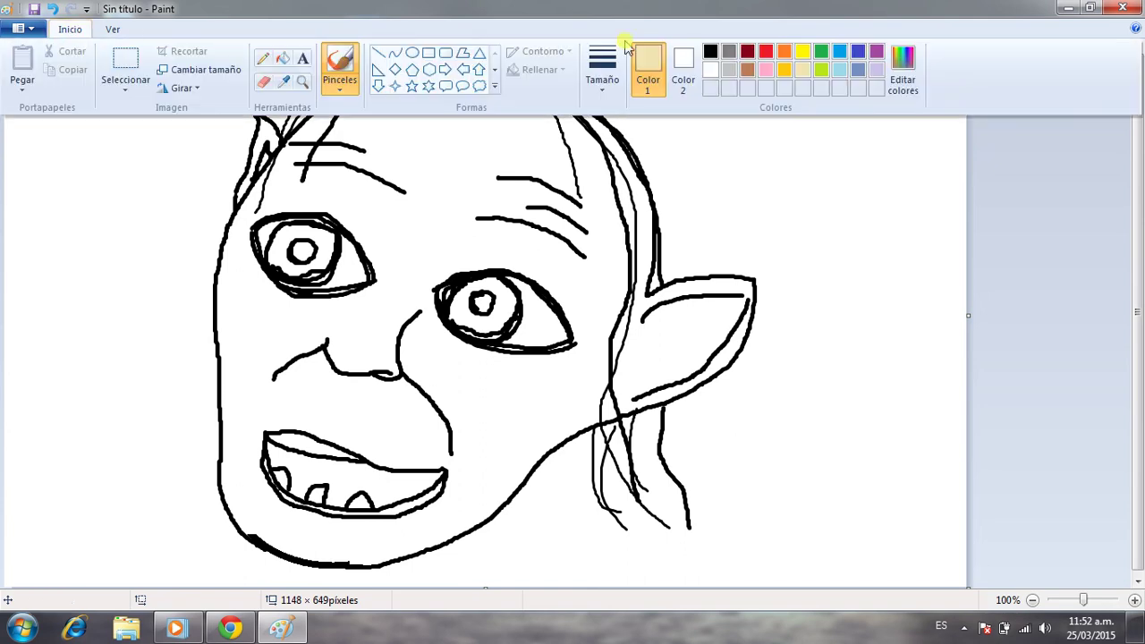
pyautogui.click(902, 74)
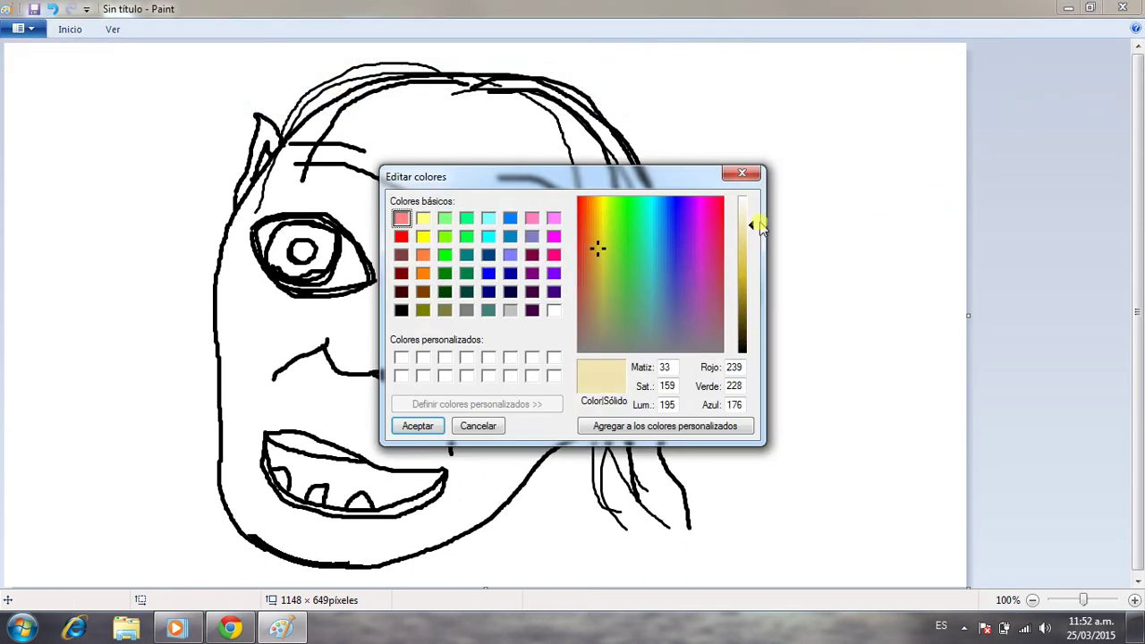
pyautogui.moveTo(756, 231); pyautogui.dragTo(756, 248)
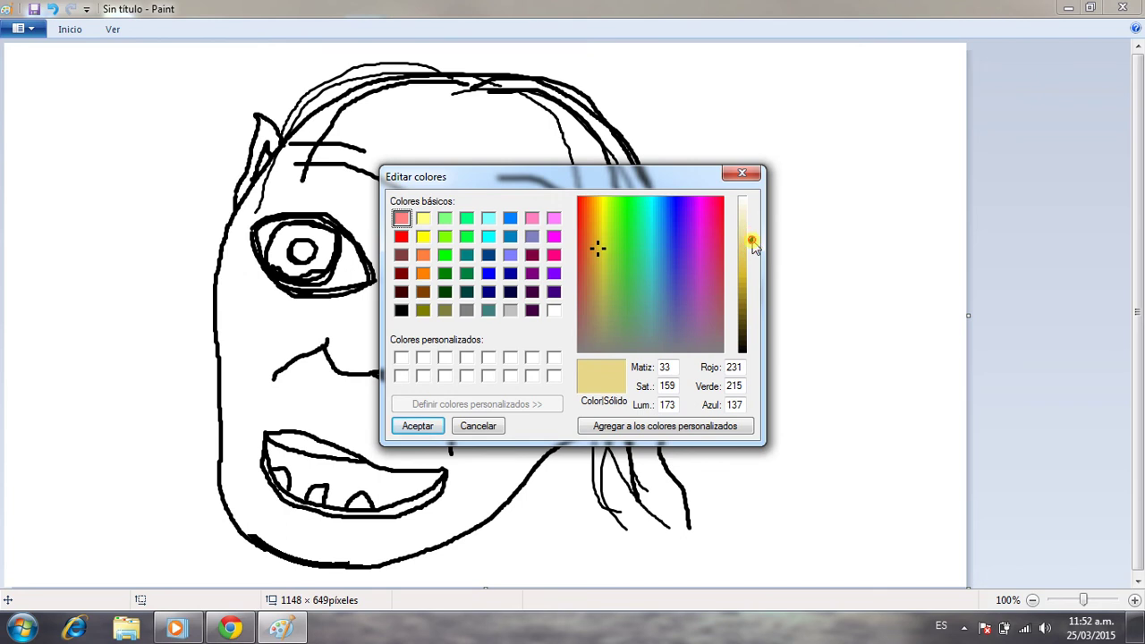
pyautogui.moveTo(593, 247); pyautogui.dragTo(597, 284)
pyautogui.moveTo(751, 239); pyautogui.dragTo(752, 248)
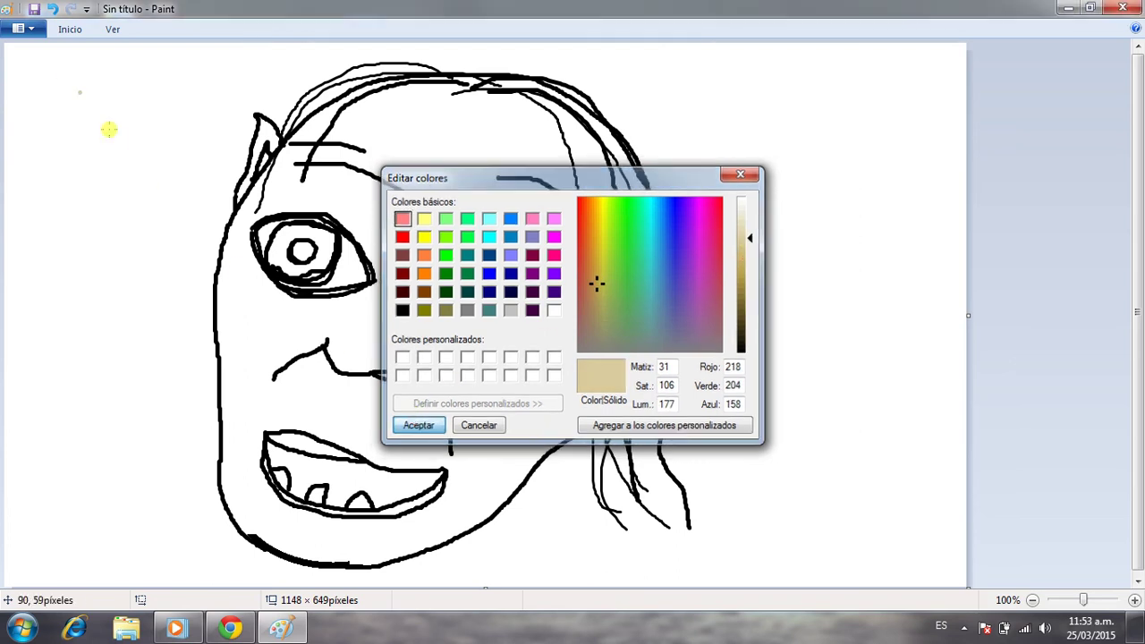
pyautogui.click(418, 425)
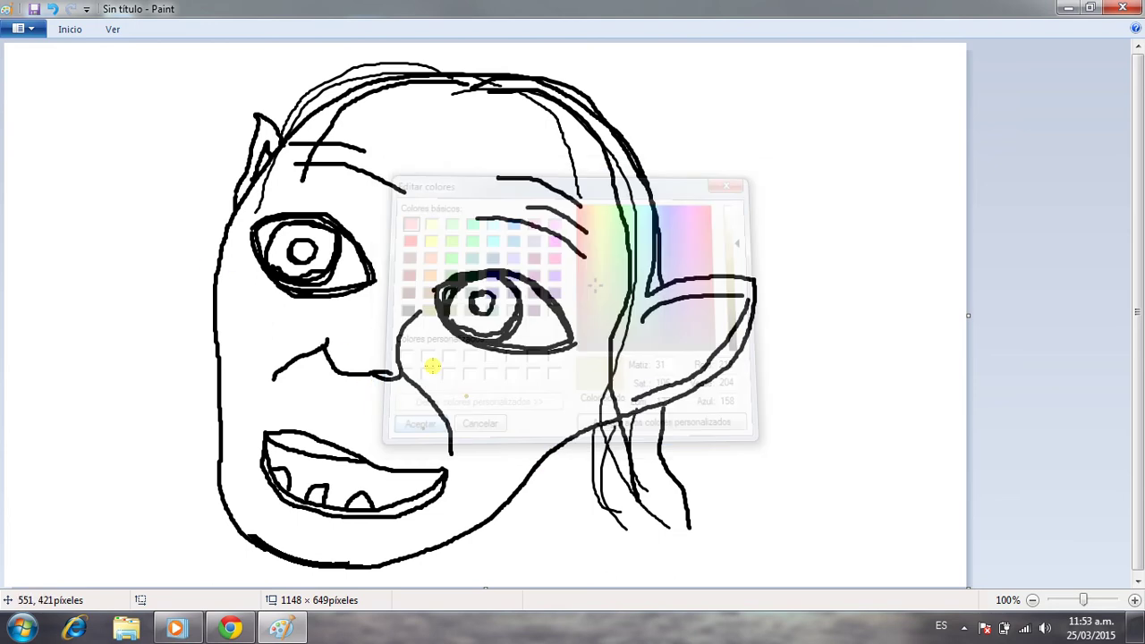
# Fill the face, the strip at the back of the head and both ears with the custom beige
pyautogui.click(68, 29)
pyautogui.click(300, 82)
pyautogui.click(409, 149)
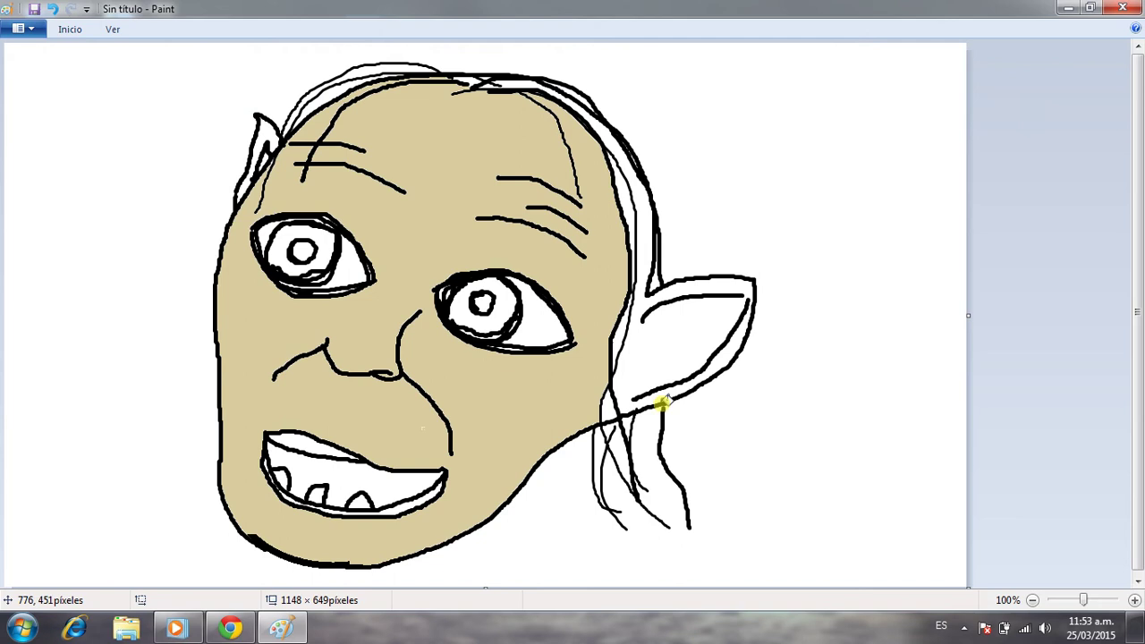
pyautogui.click(707, 295)
pyautogui.click(629, 215)
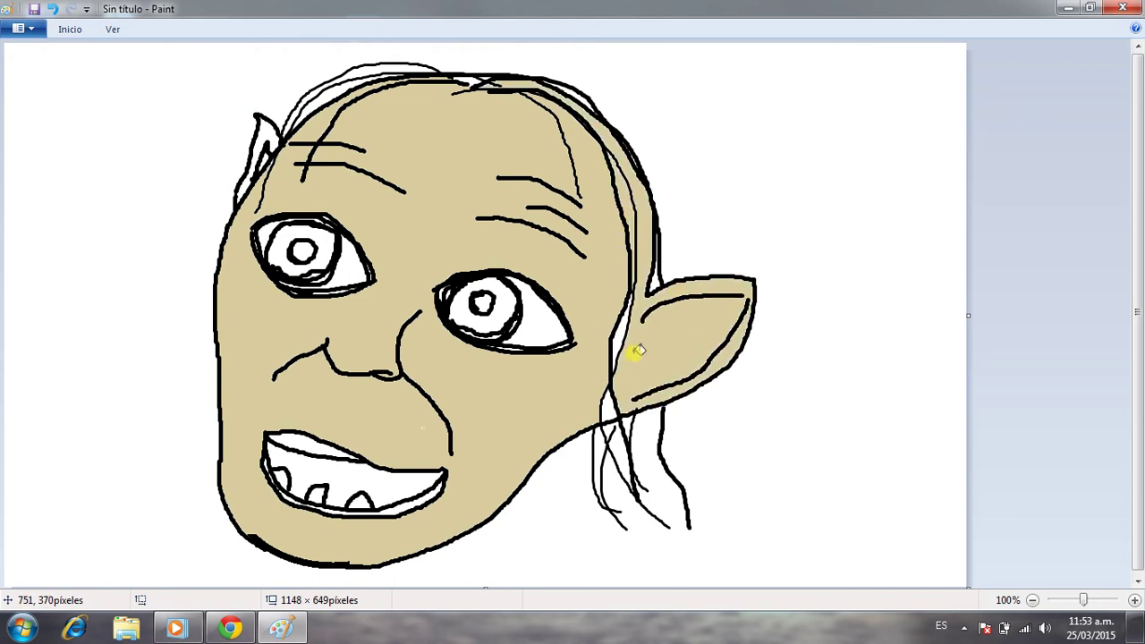
pyautogui.click(619, 340)
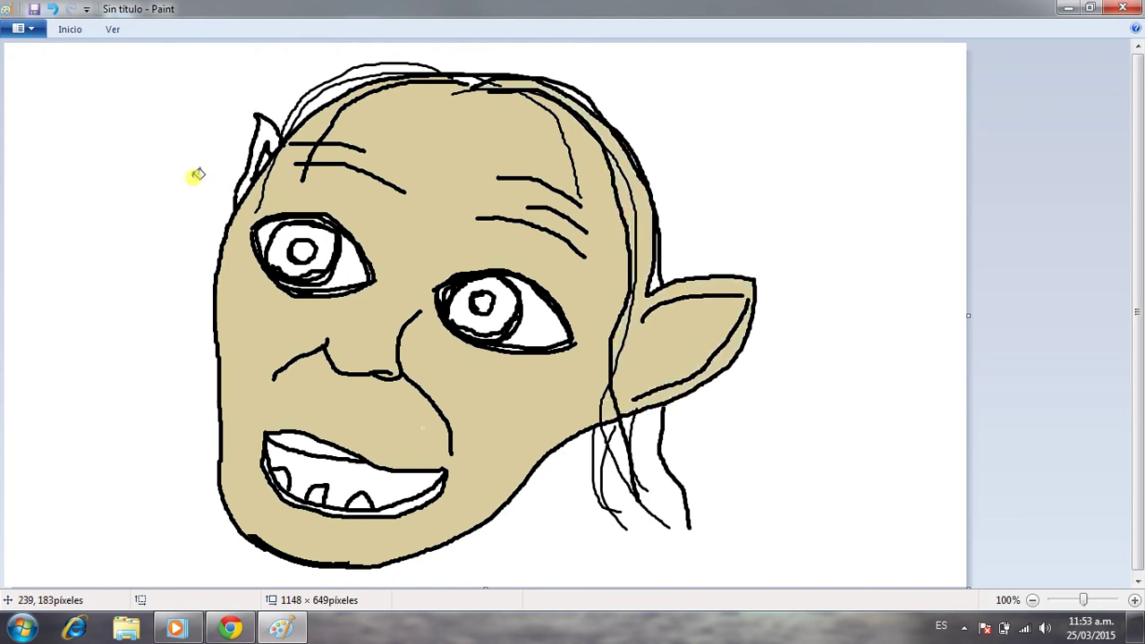
pyautogui.click(265, 143)
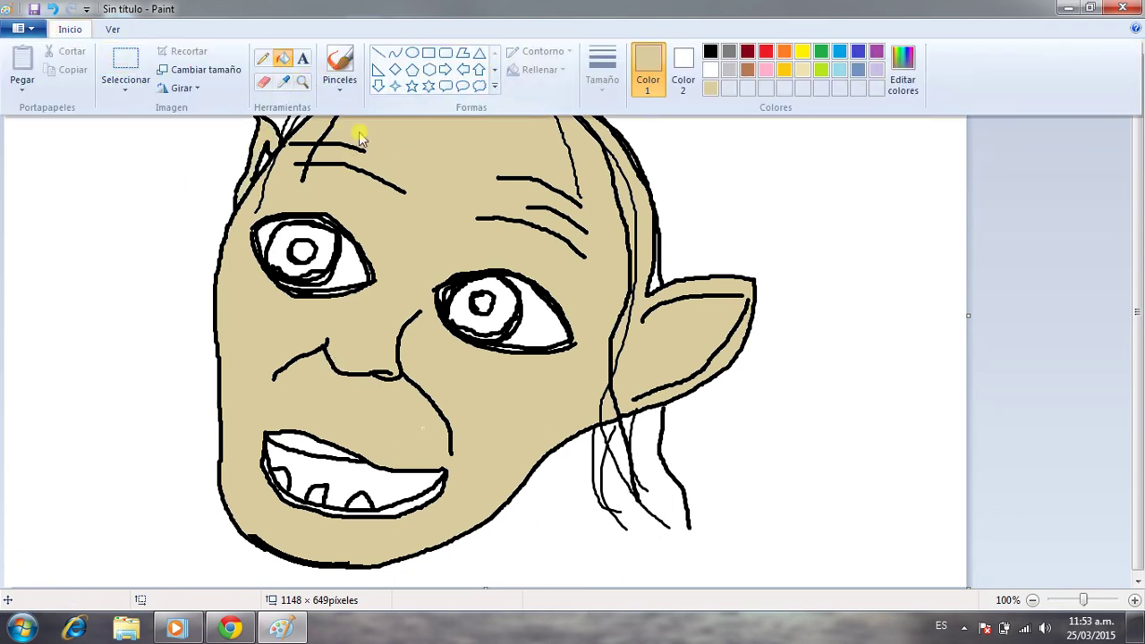
# Fill the inside of the mouth around the teeth and the inner part of the small ear with black
pyautogui.click(707, 52)
pyautogui.click(417, 480)
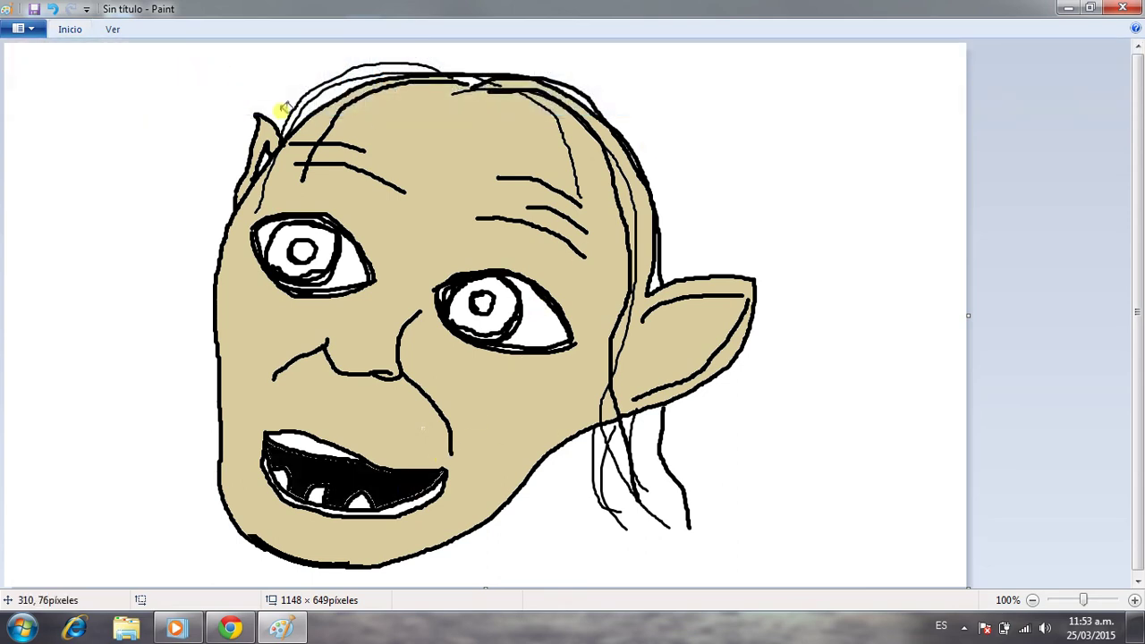
pyautogui.click(69, 29)
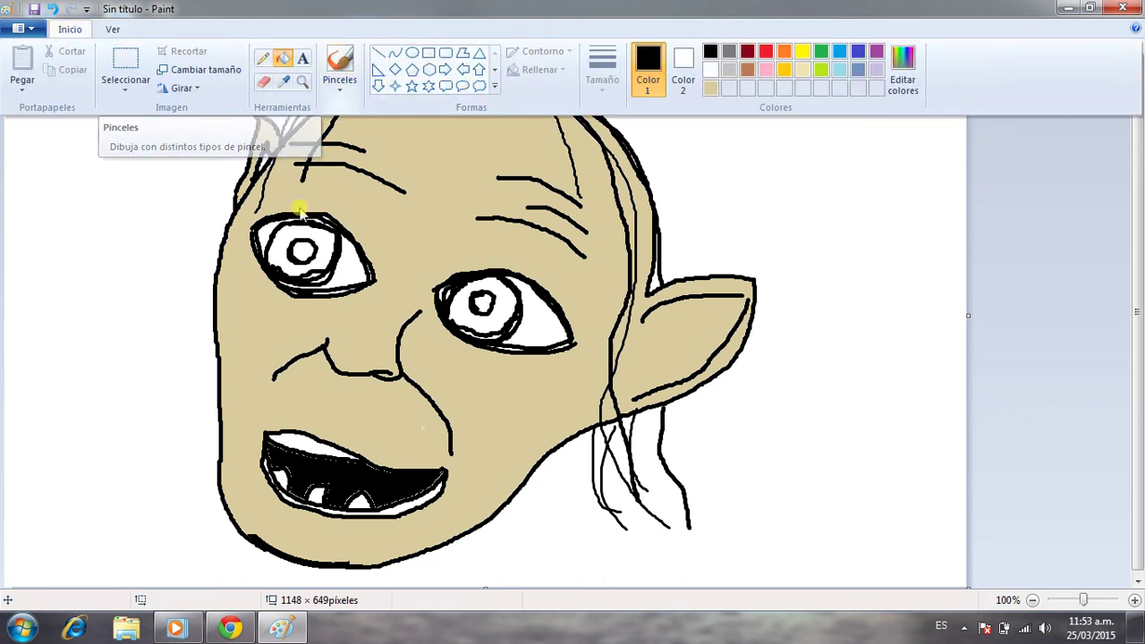
pyautogui.click(261, 159)
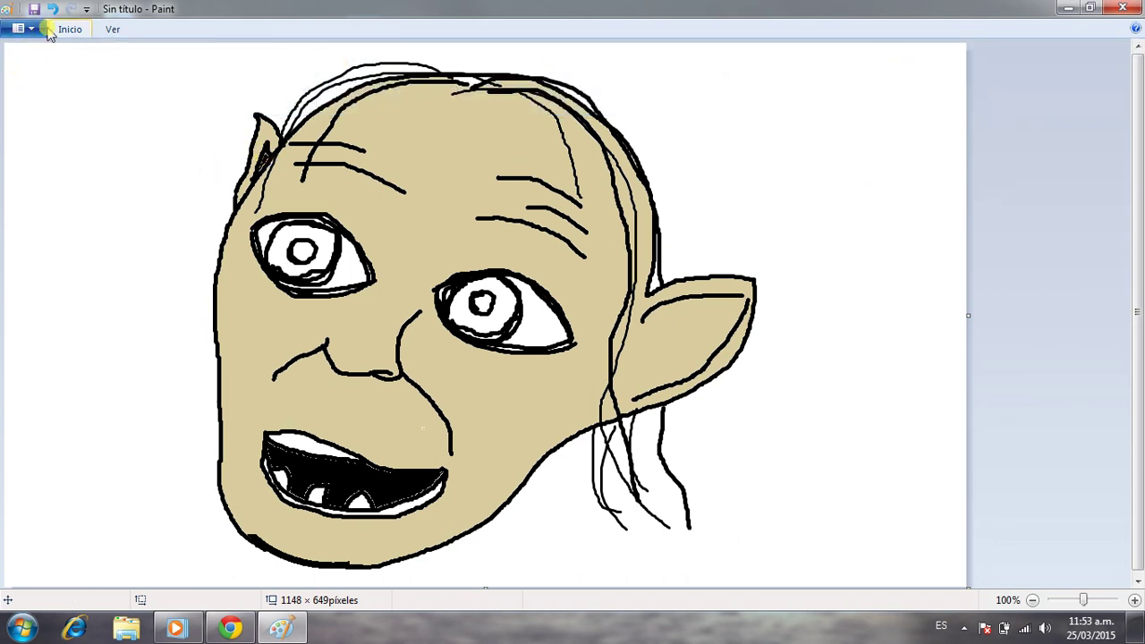
# Try a medium blue fill on the iris of the eye nearest the large ear
pyautogui.click(67, 32)
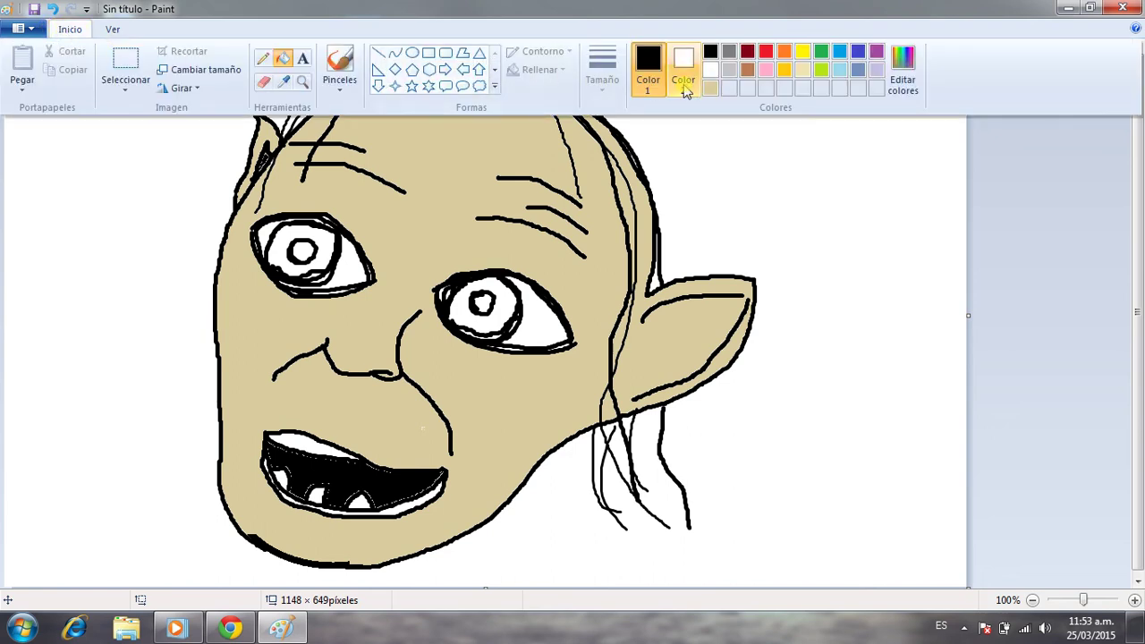
pyautogui.click(844, 55)
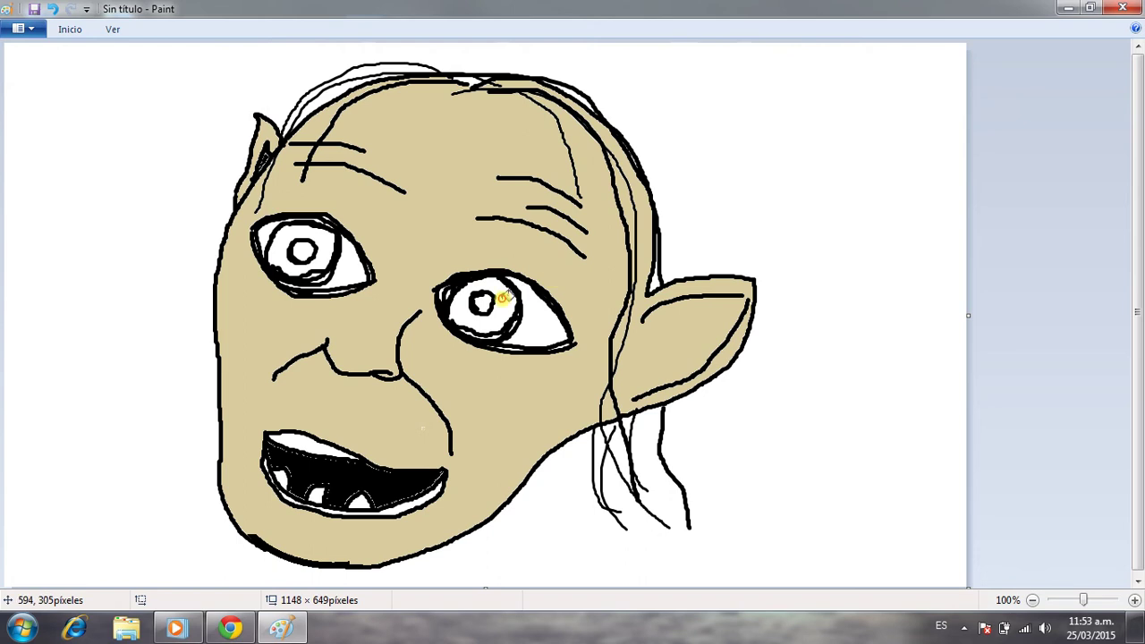
pyautogui.click(517, 296)
# Fill the iris of the eye nearest the large ear with pale turquoise, keeping the pupil white
pyautogui.click(71, 30)
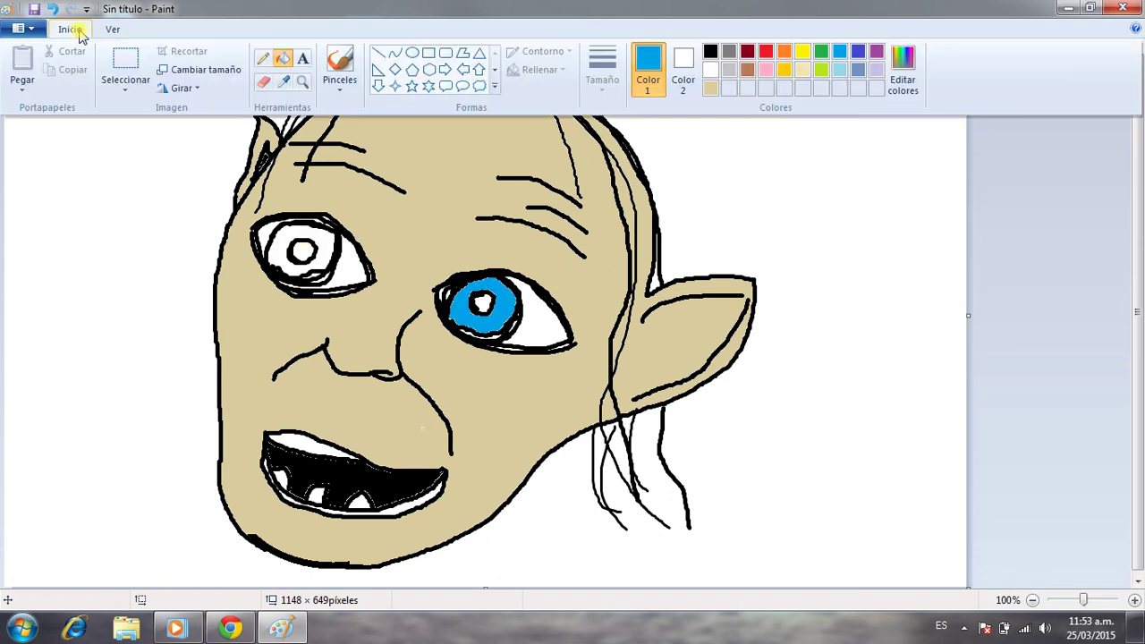
pyautogui.click(841, 74)
pyautogui.click(506, 295)
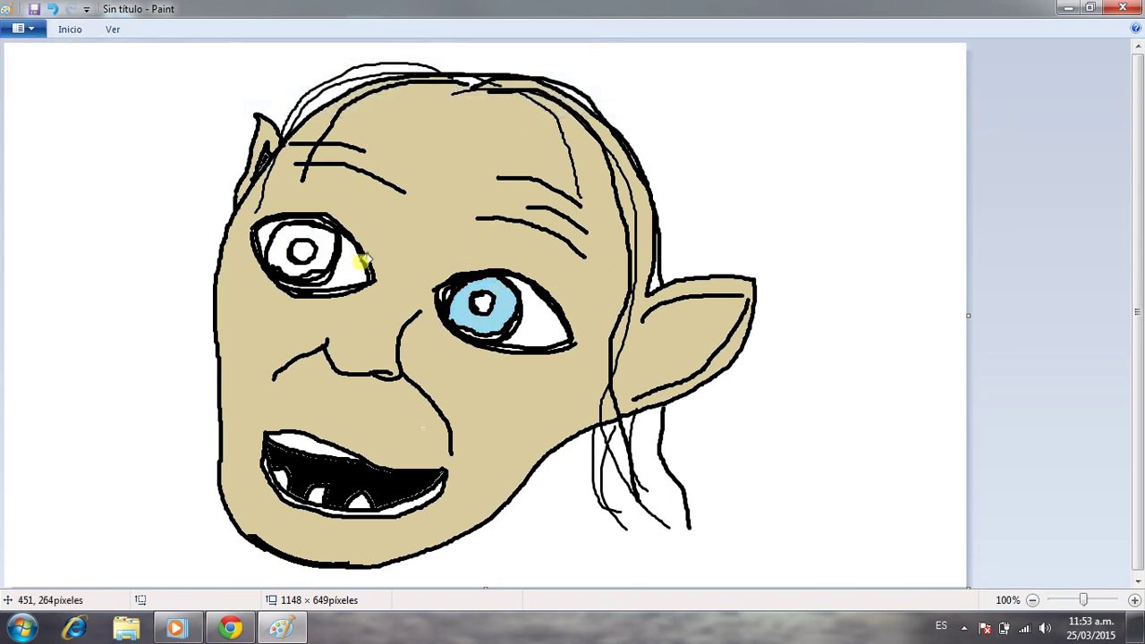
# Fill the remaining iris with pale turquoise and the whites of both eyes with a custom cream of RGB 236, 230, 206
pyautogui.click(321, 234)
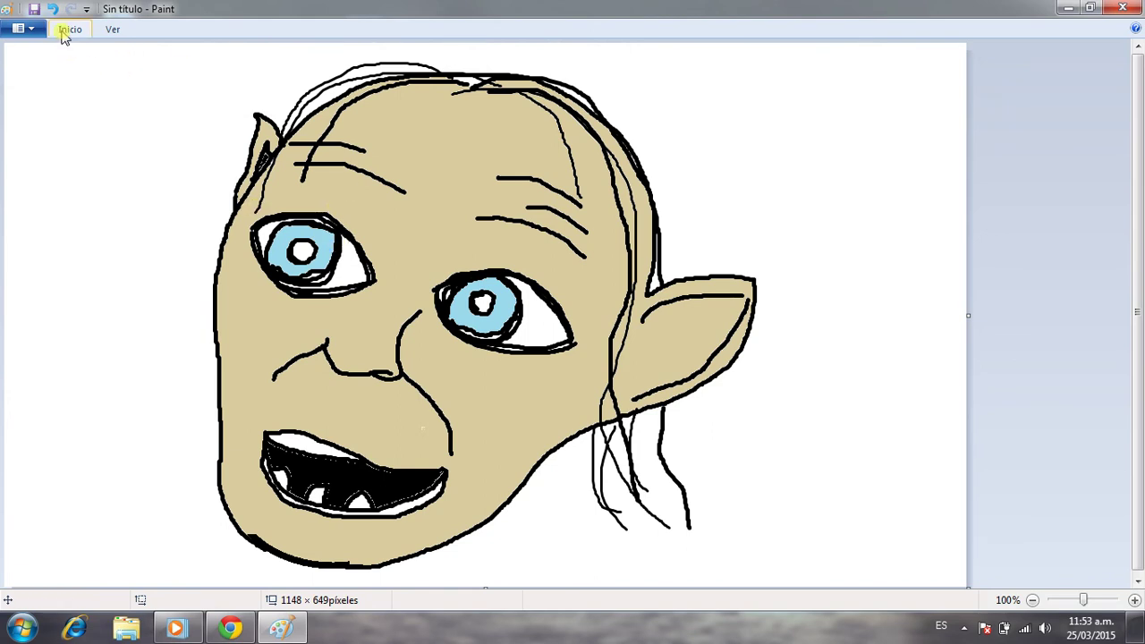
pyautogui.click(69, 30)
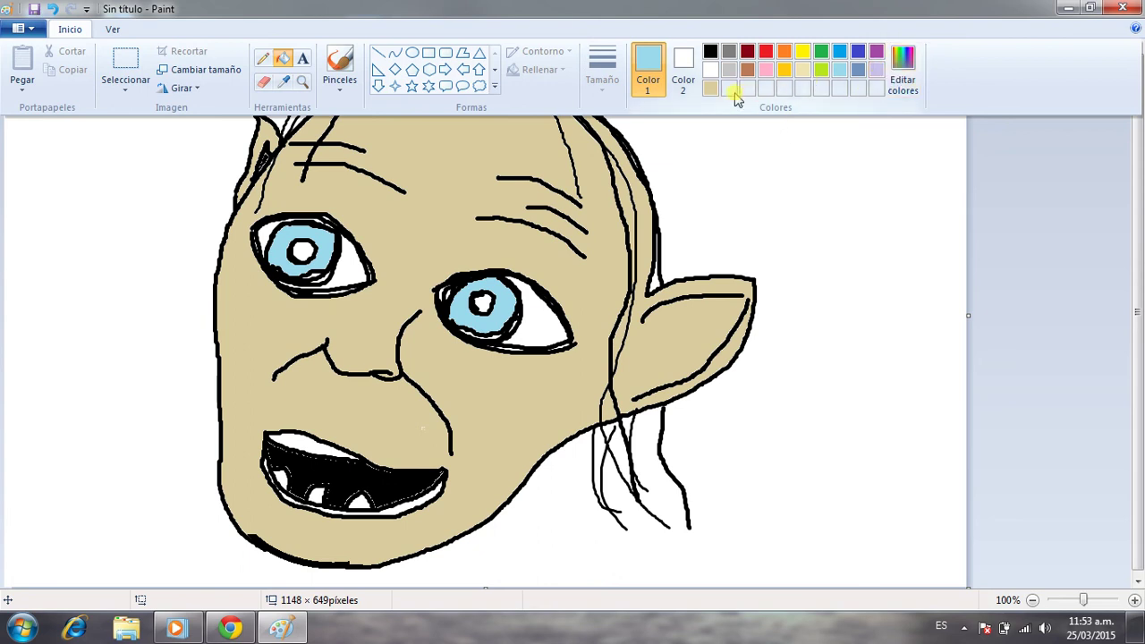
pyautogui.click(174, 25)
pyautogui.click(70, 28)
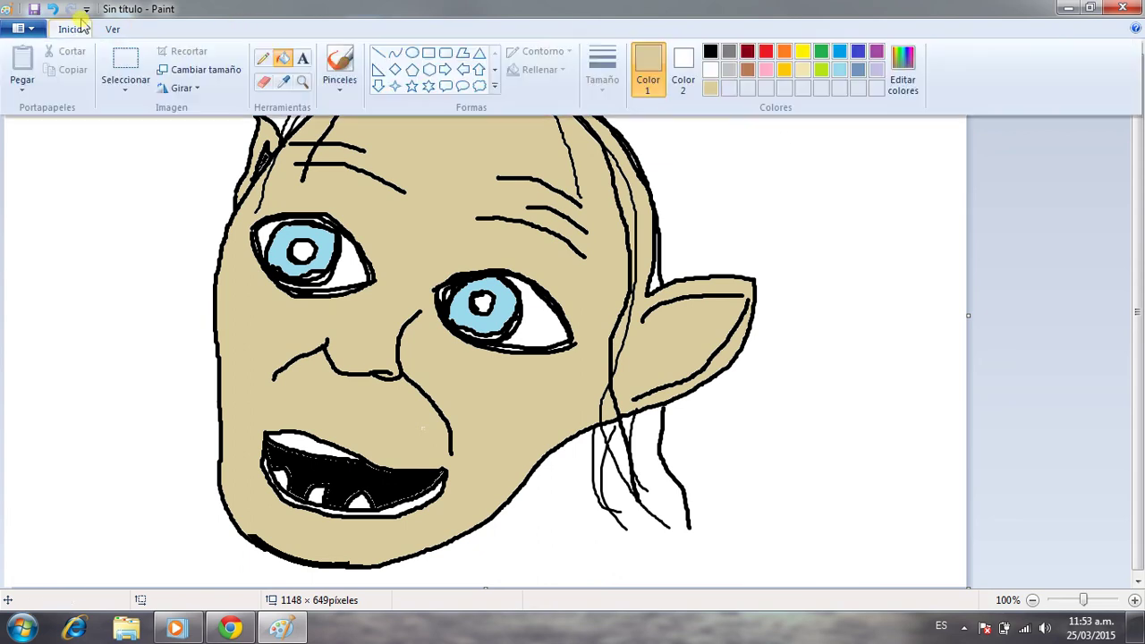
pyautogui.click(903, 71)
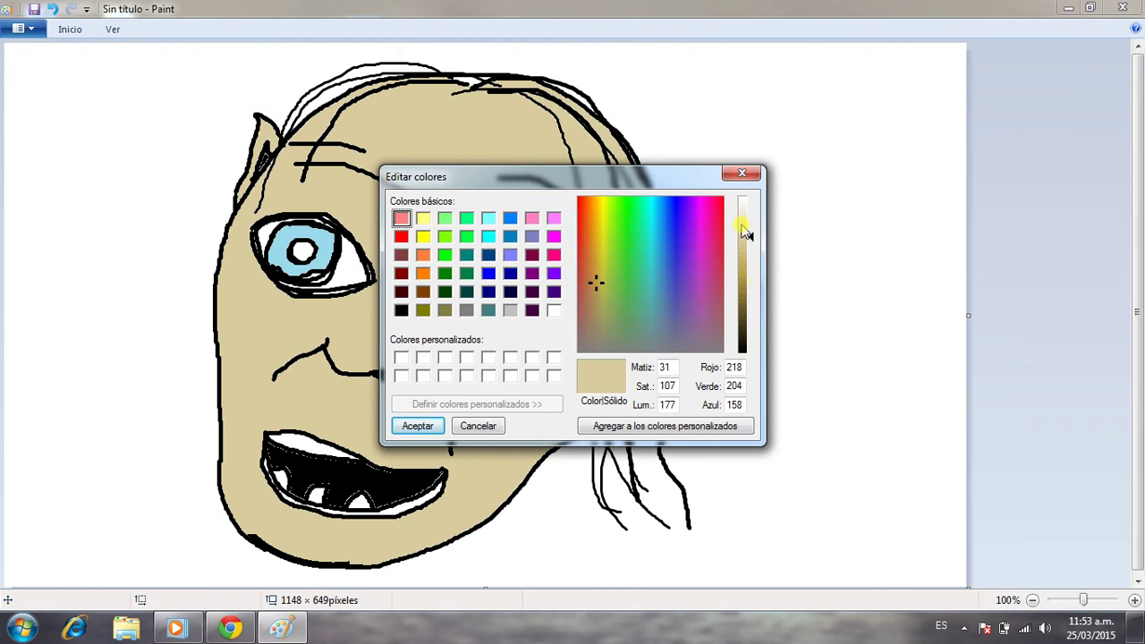
pyautogui.moveTo(745, 232); pyautogui.dragTo(749, 223)
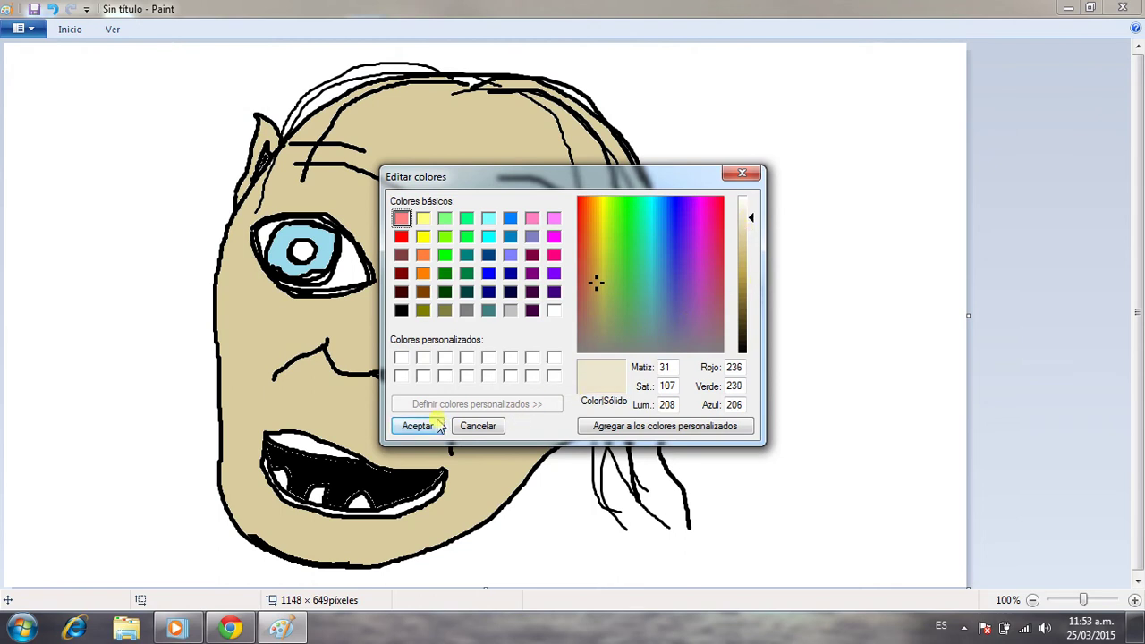
pyautogui.click(419, 426)
pyautogui.moveTo(328, 275)
pyautogui.mouseDown()
pyautogui.moveTo(372, 293)
pyautogui.moveTo(314, 255)
pyautogui.mouseUp()
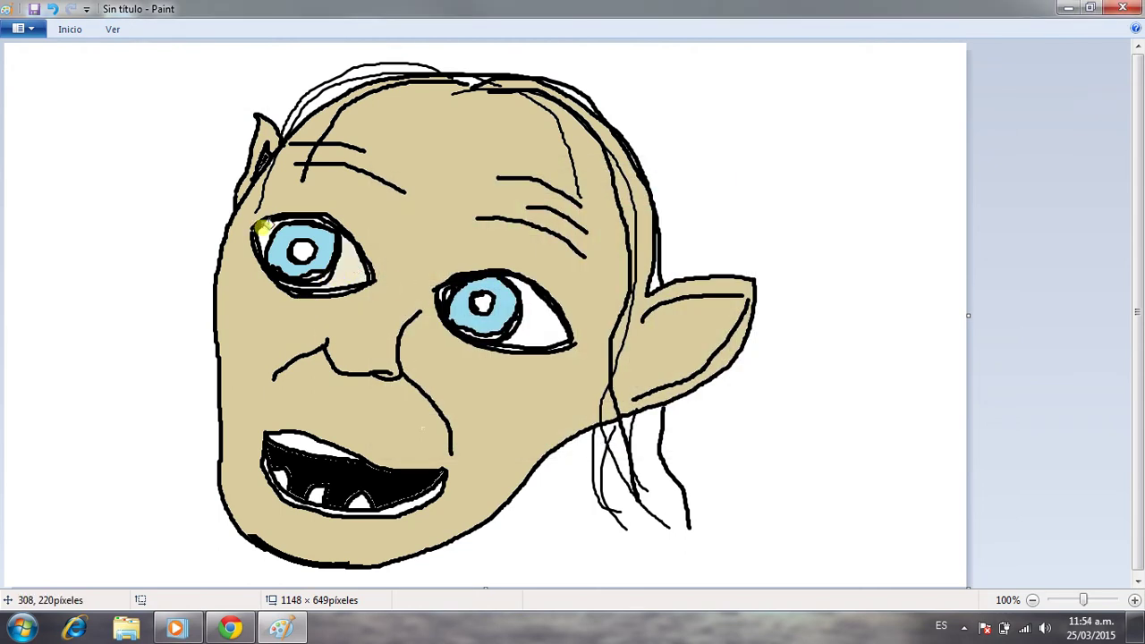
pyautogui.click(536, 323)
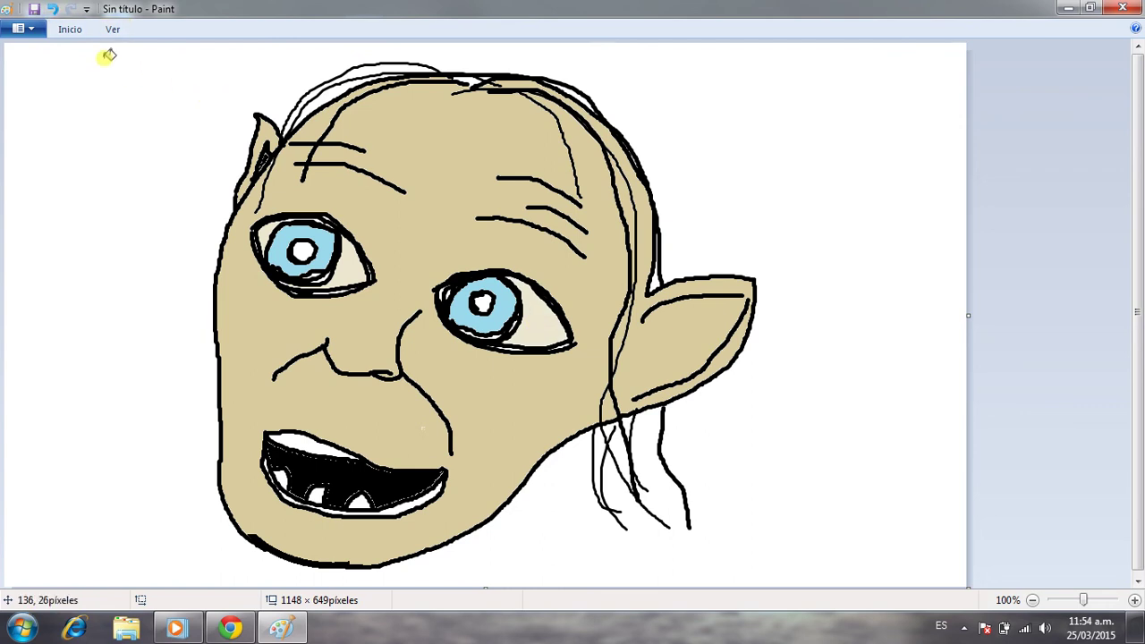
# Draw two small white-outlined ellipses as highlights on the eye nearest the large ear, the larger one about 29 × 27 pixels
pyautogui.click(70, 29)
pyautogui.click(413, 52)
pyautogui.click(70, 29)
pyautogui.click(488, 299)
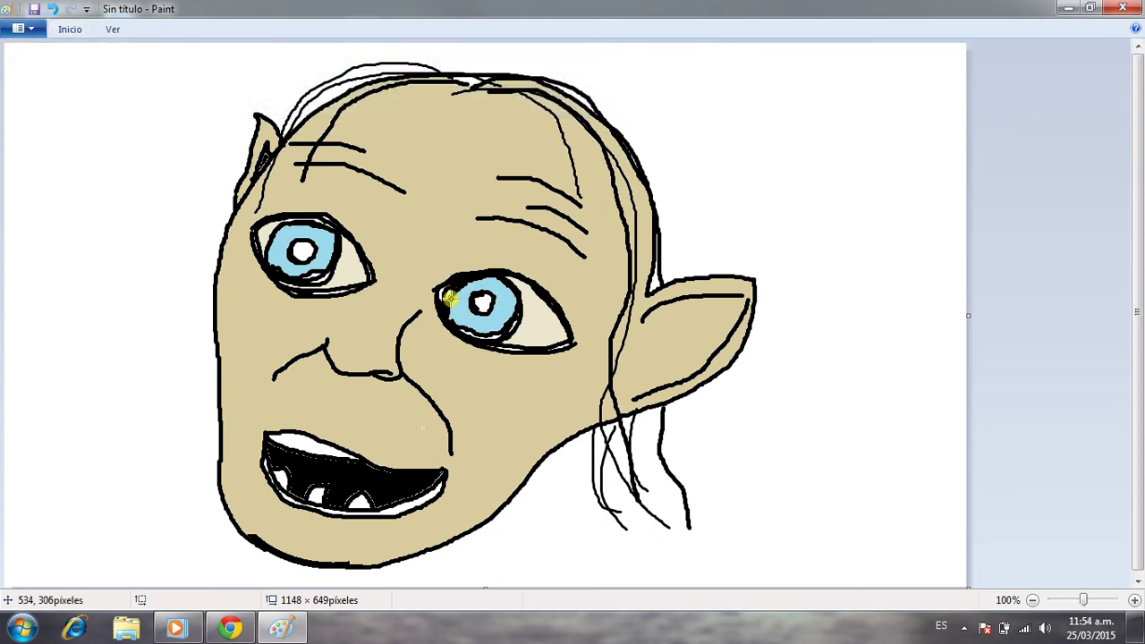
pyautogui.moveTo(451, 298); pyautogui.dragTo(460, 308)
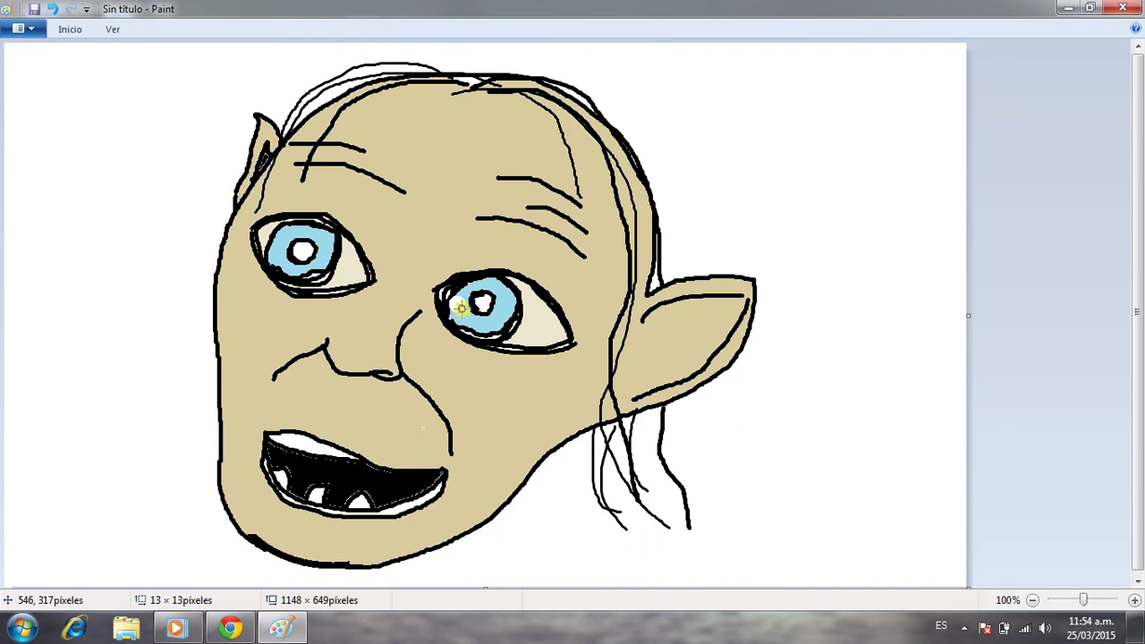
pyautogui.rightClick(508, 302)
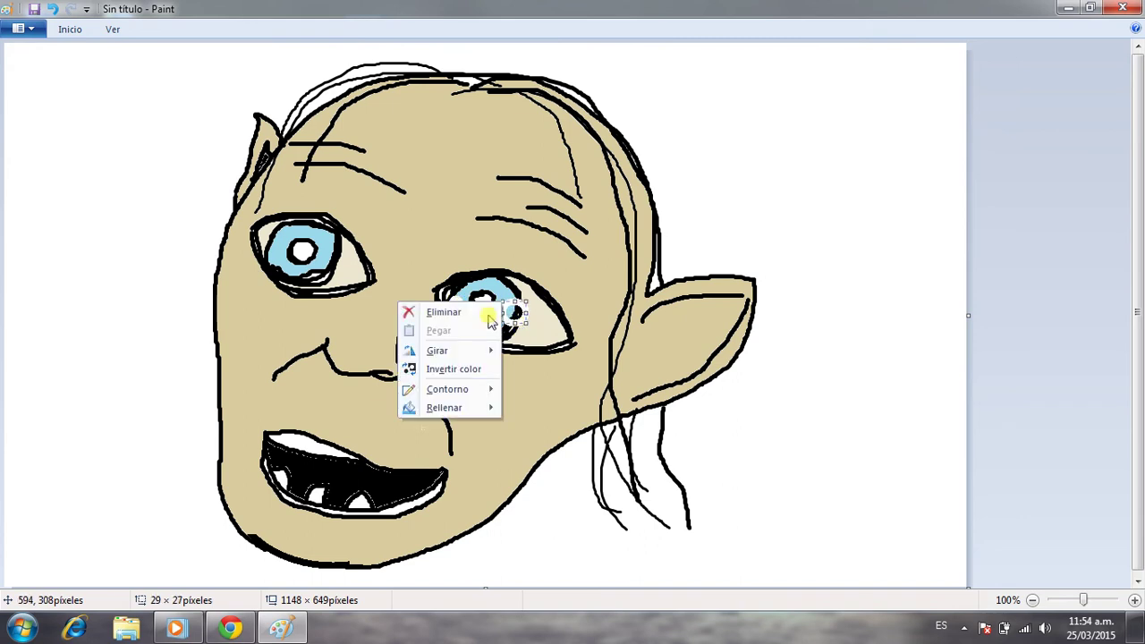
pyautogui.click(259, 253)
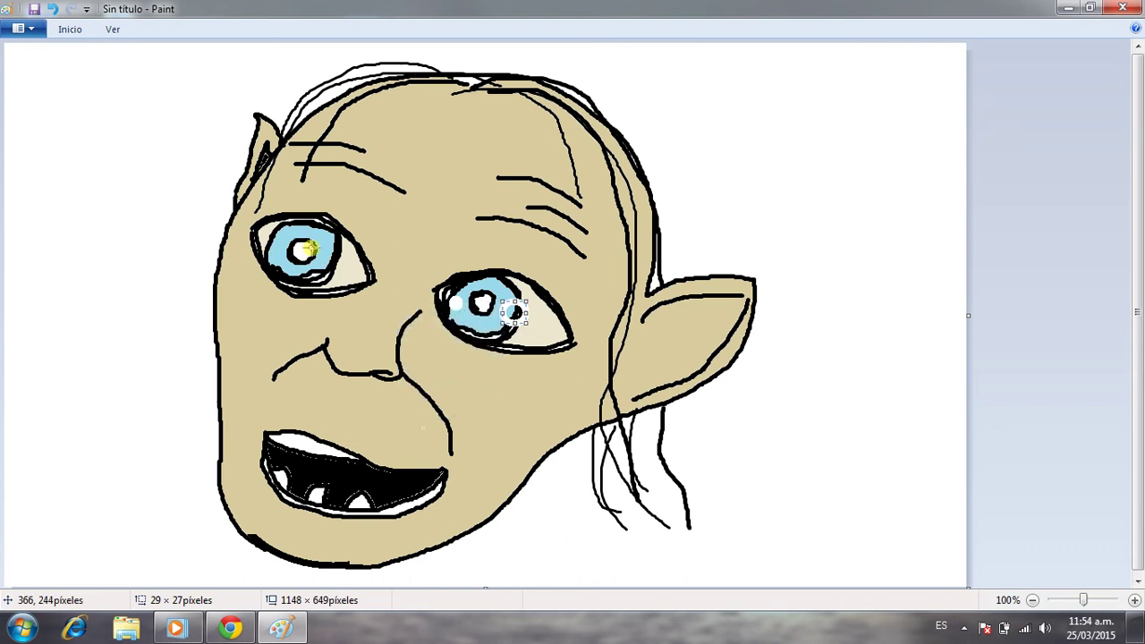
# Draw two white-outlined ellipses on the eye nearest the small ear, about 21 × 22 and 26 × 21 pixels
pyautogui.rightClick(335, 257)
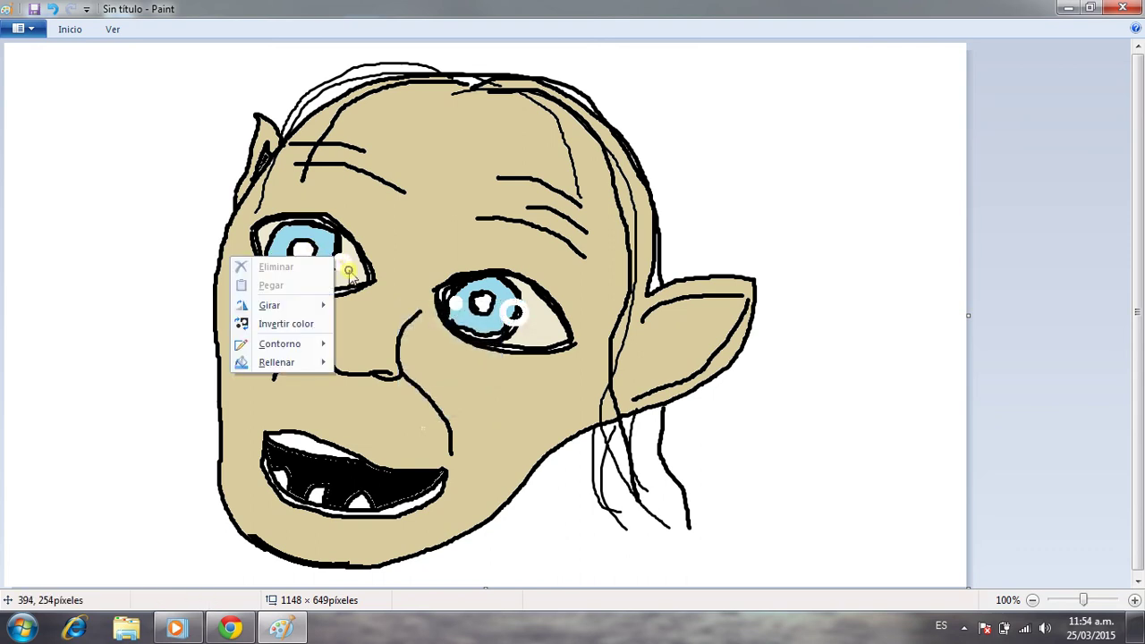
pyautogui.click(297, 240)
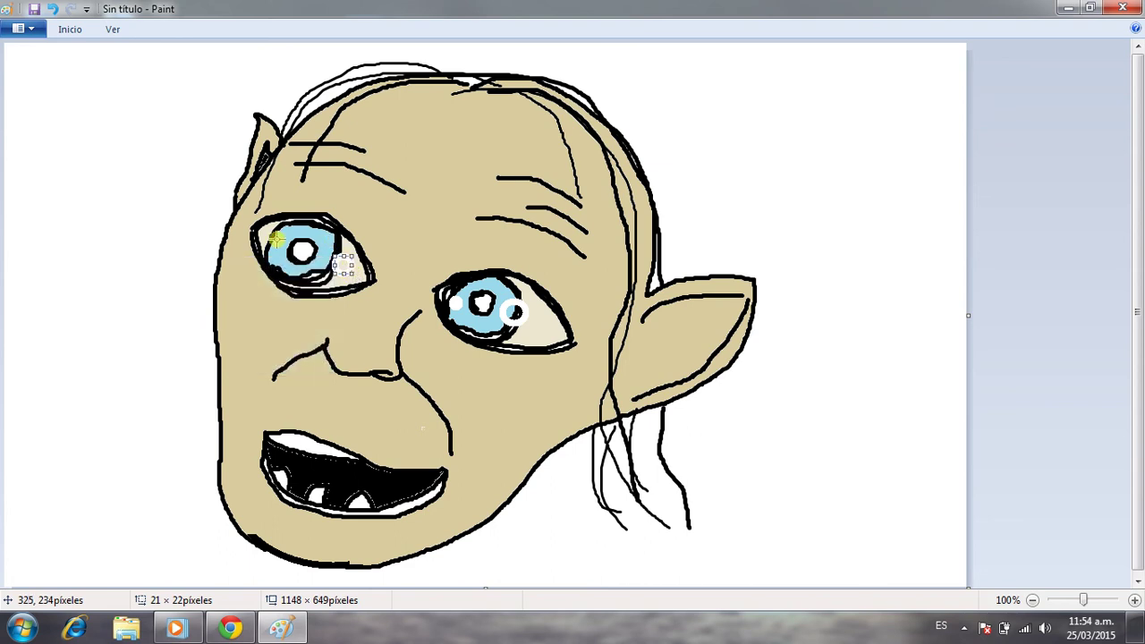
pyautogui.moveTo(268, 232); pyautogui.dragTo(281, 253)
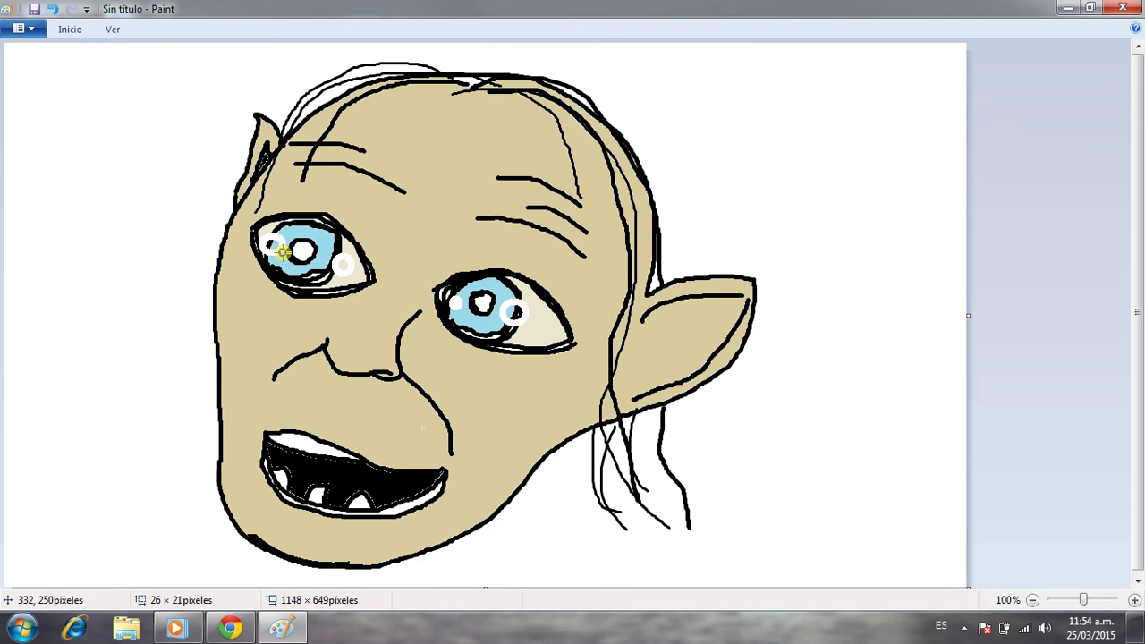
pyautogui.click(302, 232)
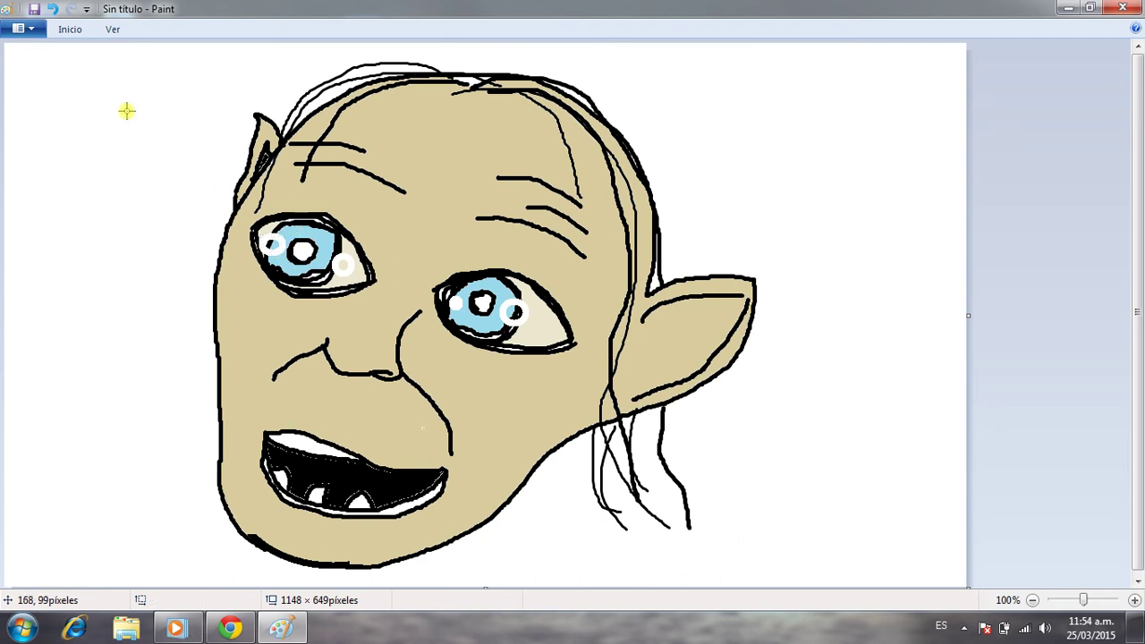
# Fill the highlight circles in both eyes with white and erase the leftover dark marks inside them
pyautogui.click(71, 29)
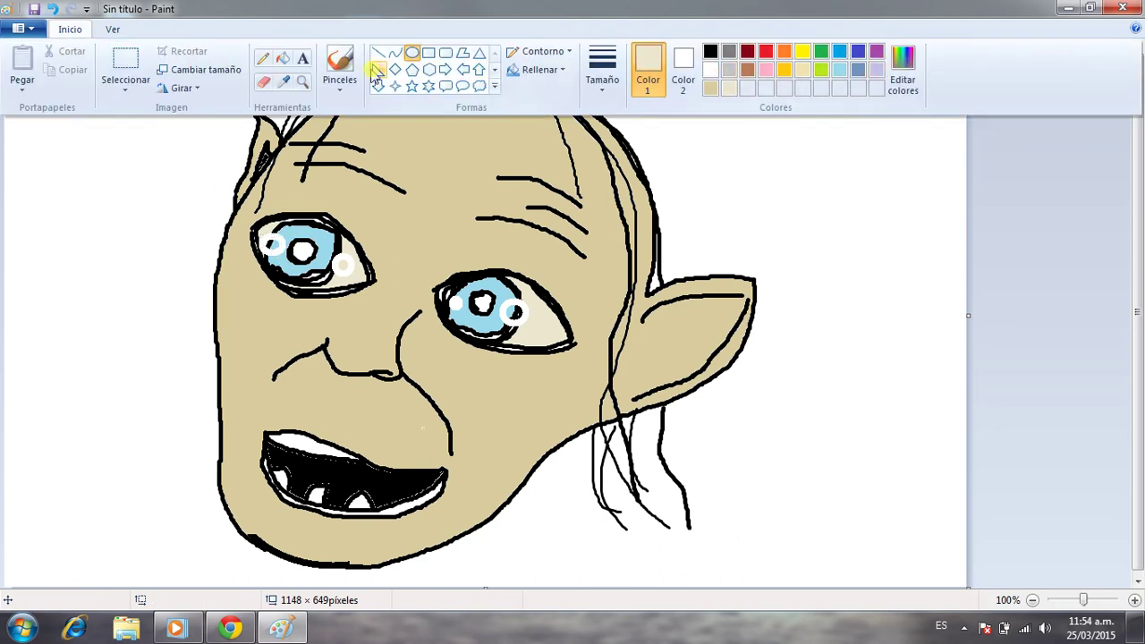
pyautogui.click(283, 58)
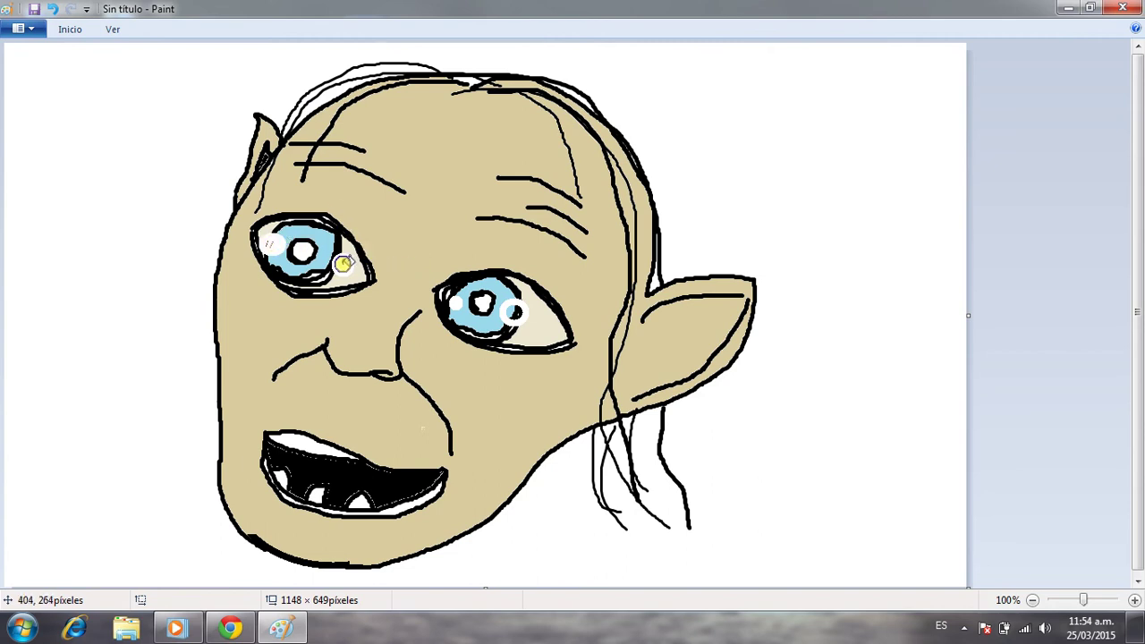
pyautogui.click(480, 305)
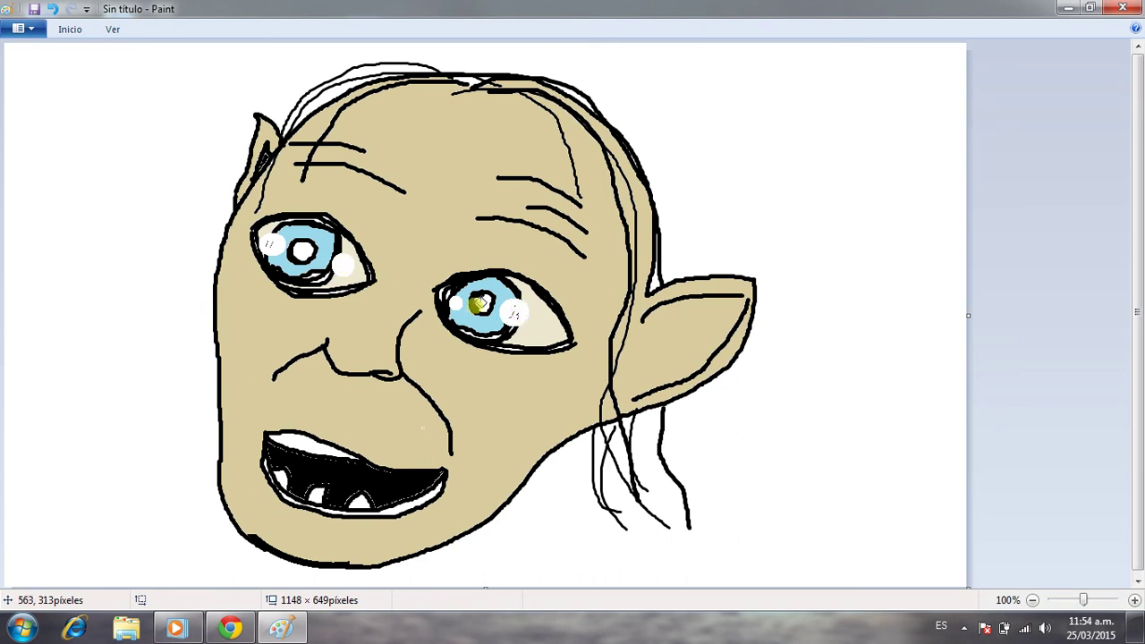
pyautogui.click(73, 29)
pyautogui.click(264, 80)
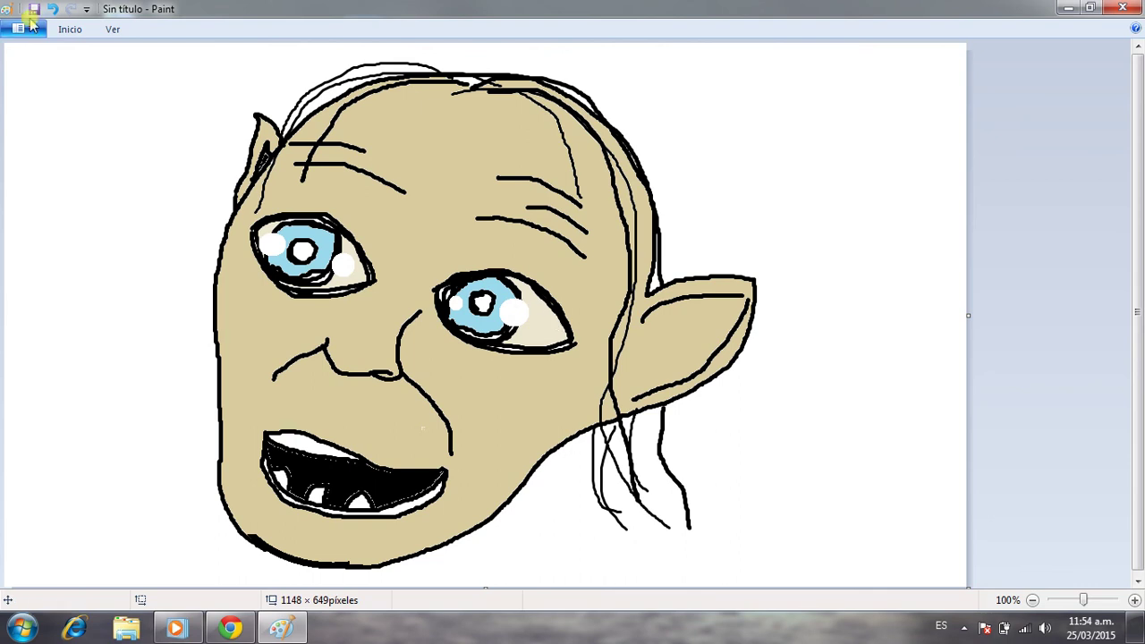
# Mix a custom golden tan of RGB 193, 174, 96 and fill the upper and lower lips with it
pyautogui.click(70, 30)
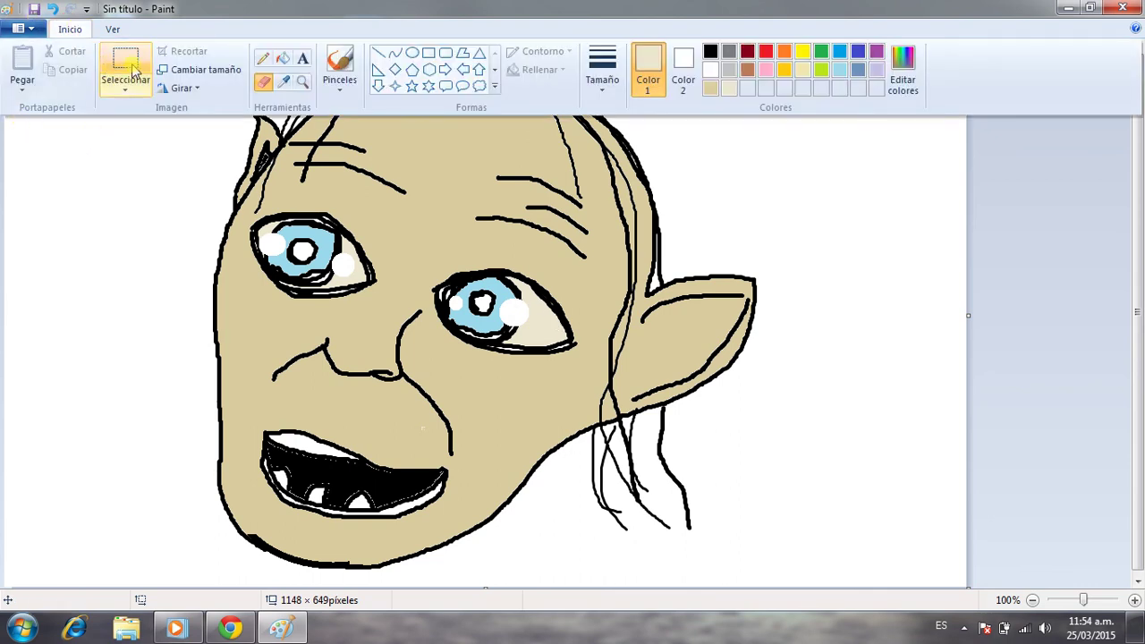
pyautogui.click(866, 159)
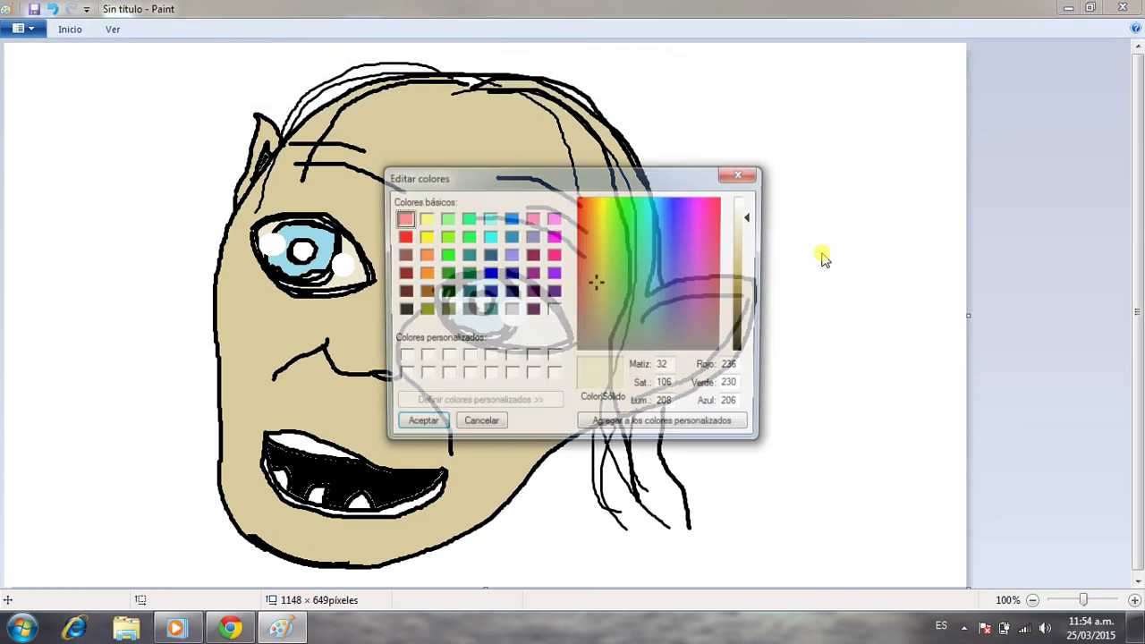
pyautogui.click(742, 252)
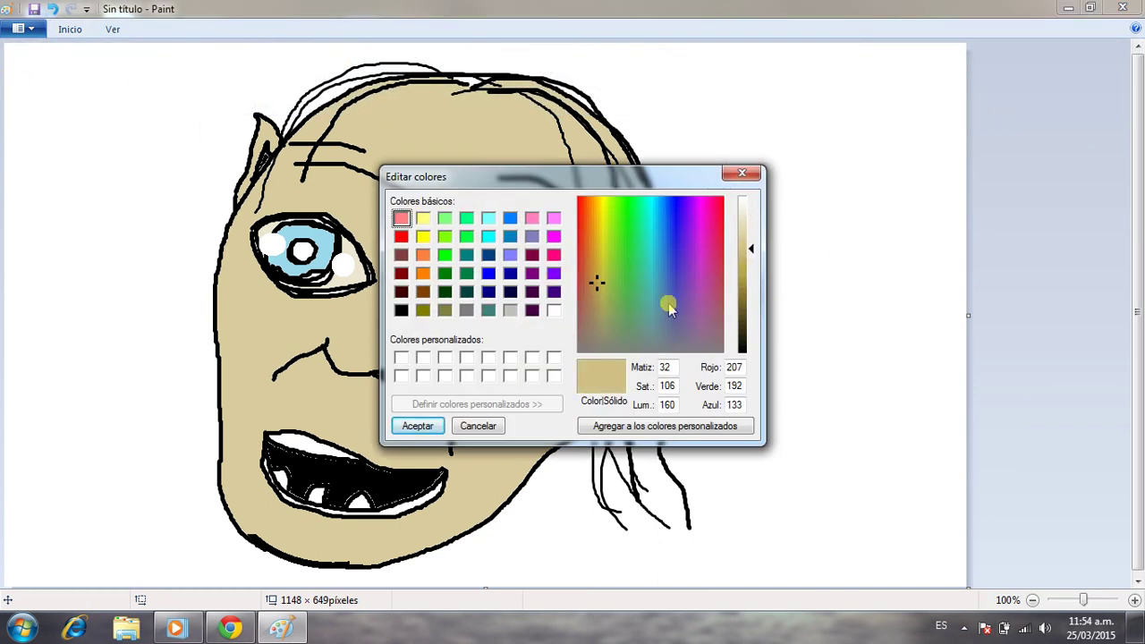
pyautogui.click(750, 268)
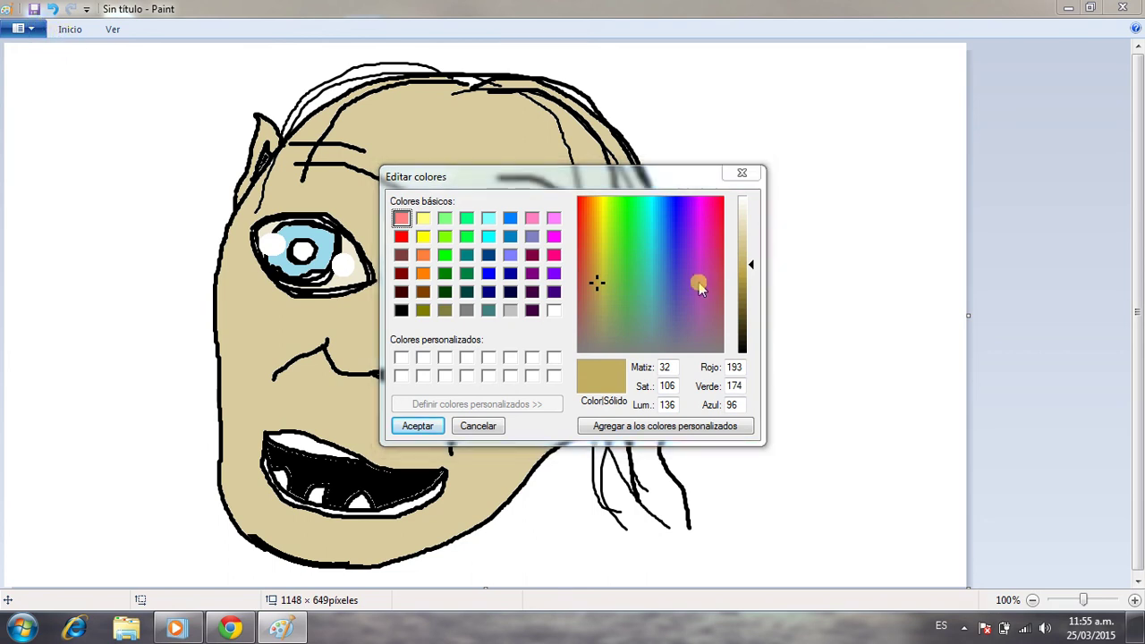
pyautogui.click(436, 427)
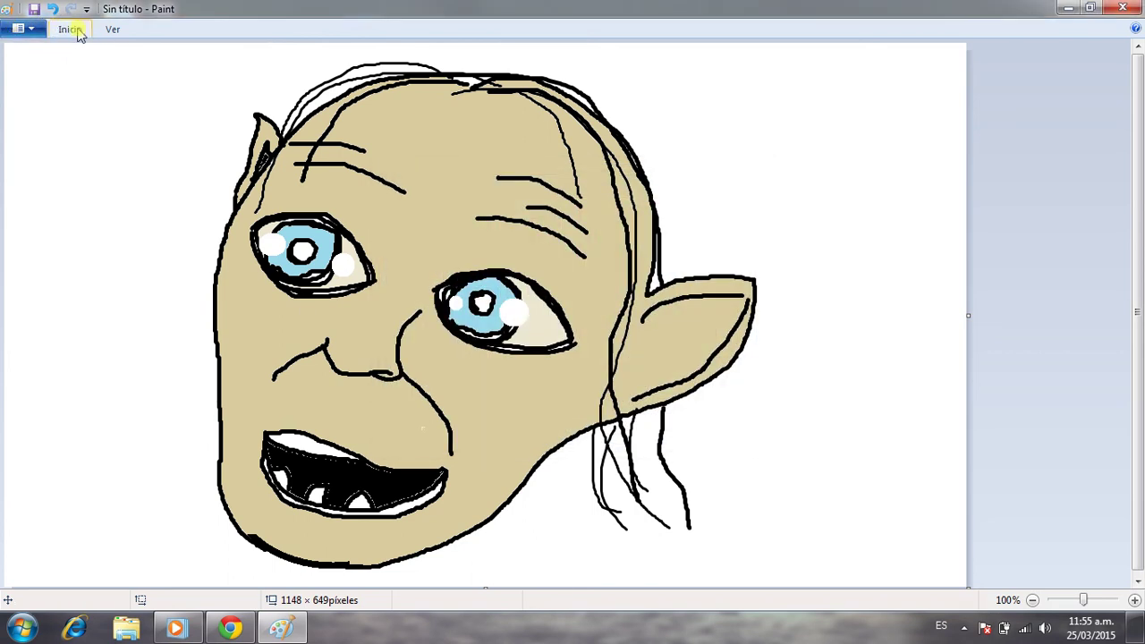
pyautogui.click(73, 29)
pyautogui.click(280, 59)
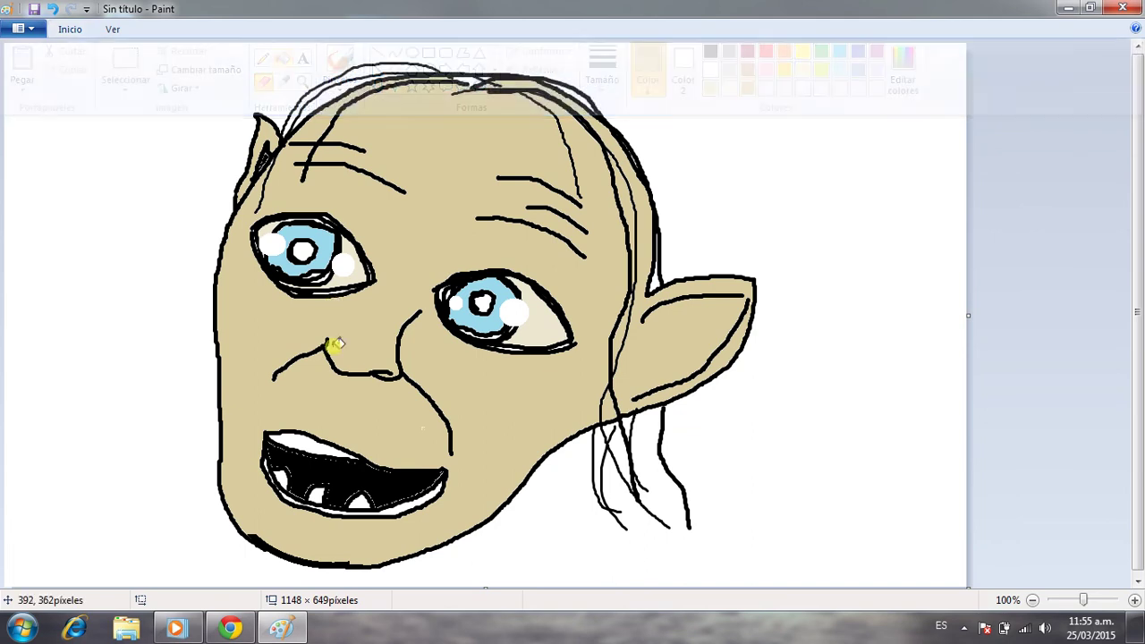
pyautogui.click(286, 439)
pyautogui.click(414, 503)
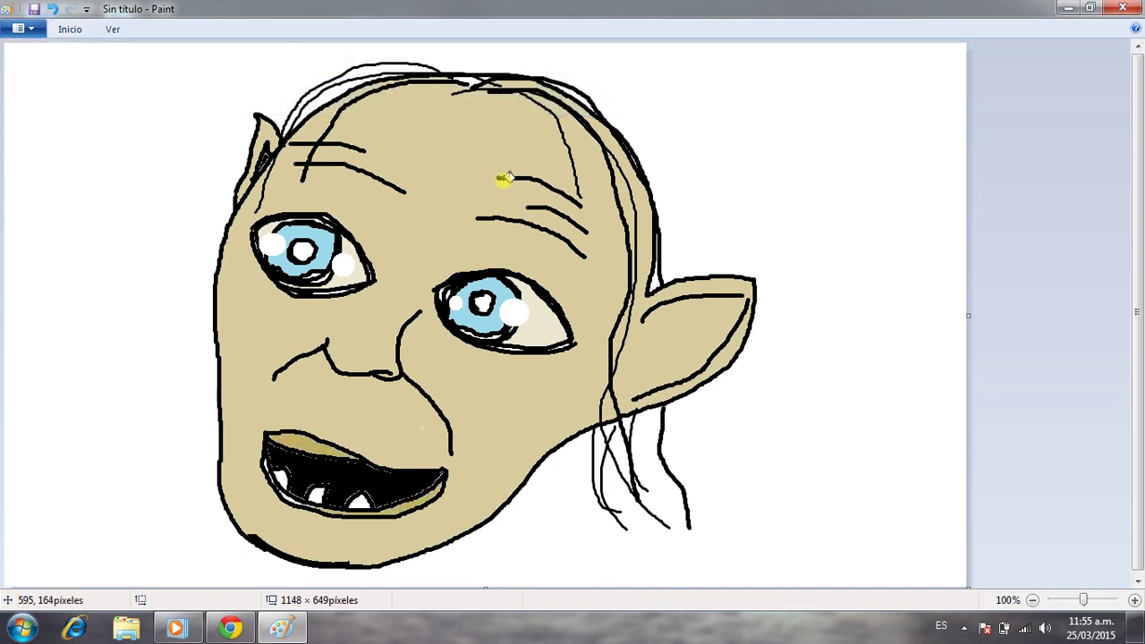
# Set up the airbrush at the largest size with a custom dark brown of RGB 99, 87, 39
pyautogui.click(72, 30)
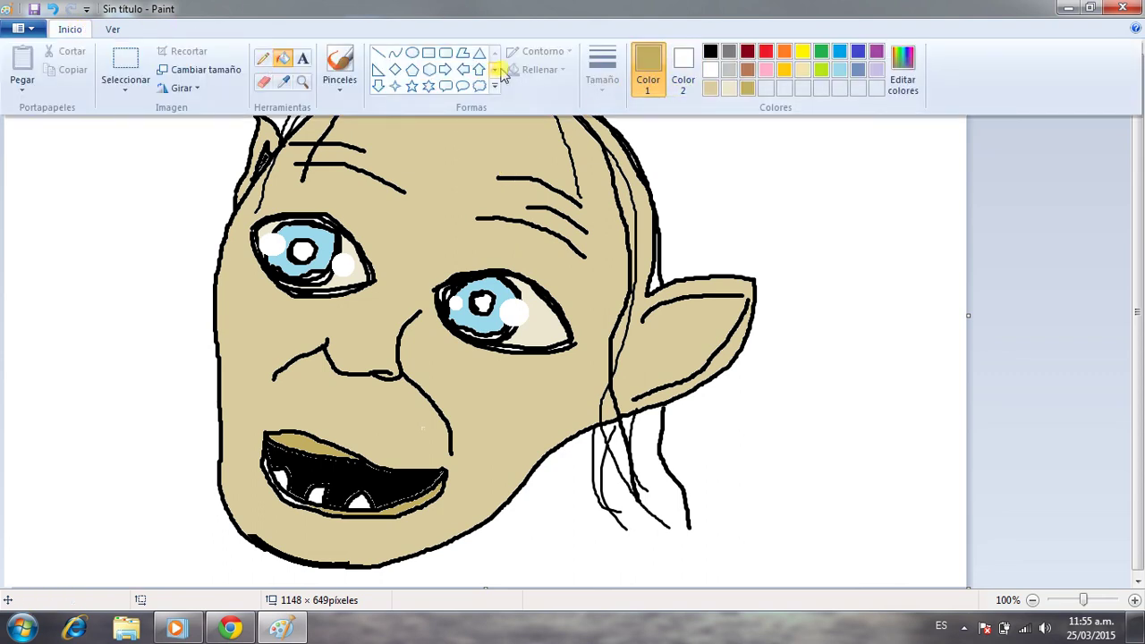
pyautogui.click(345, 82)
pyautogui.click(347, 125)
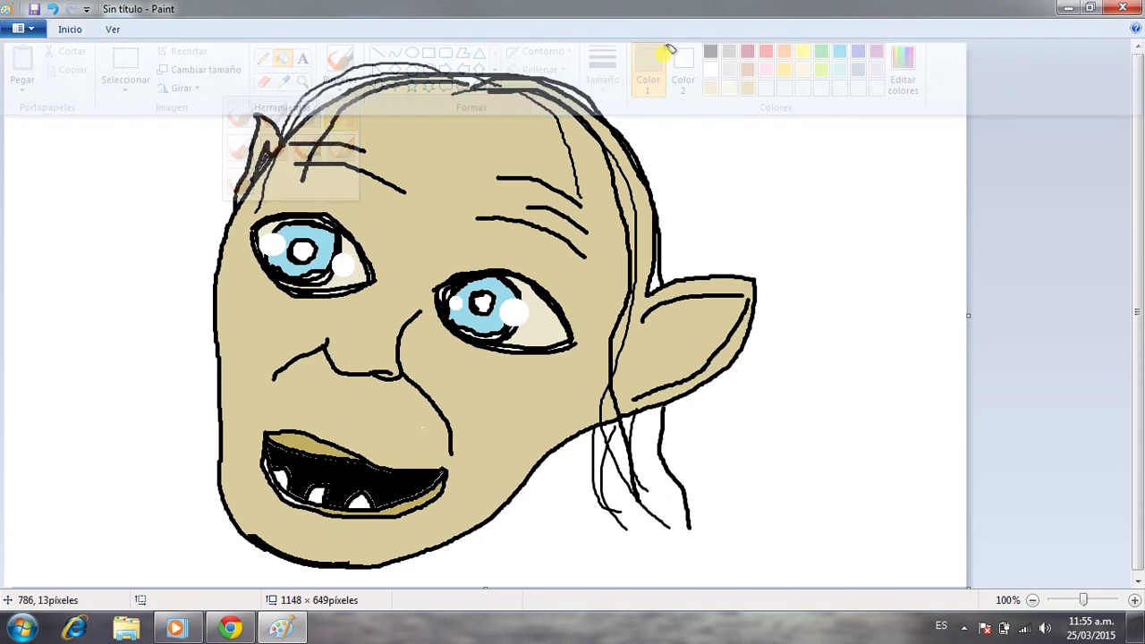
pyautogui.click(70, 29)
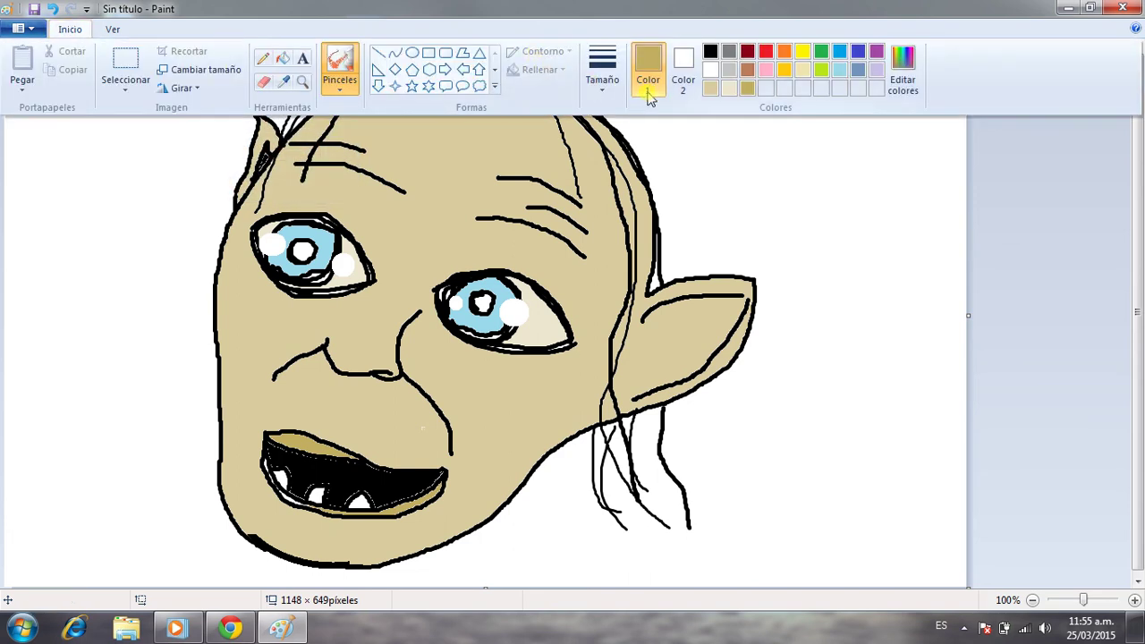
pyautogui.click(603, 81)
pyautogui.click(611, 221)
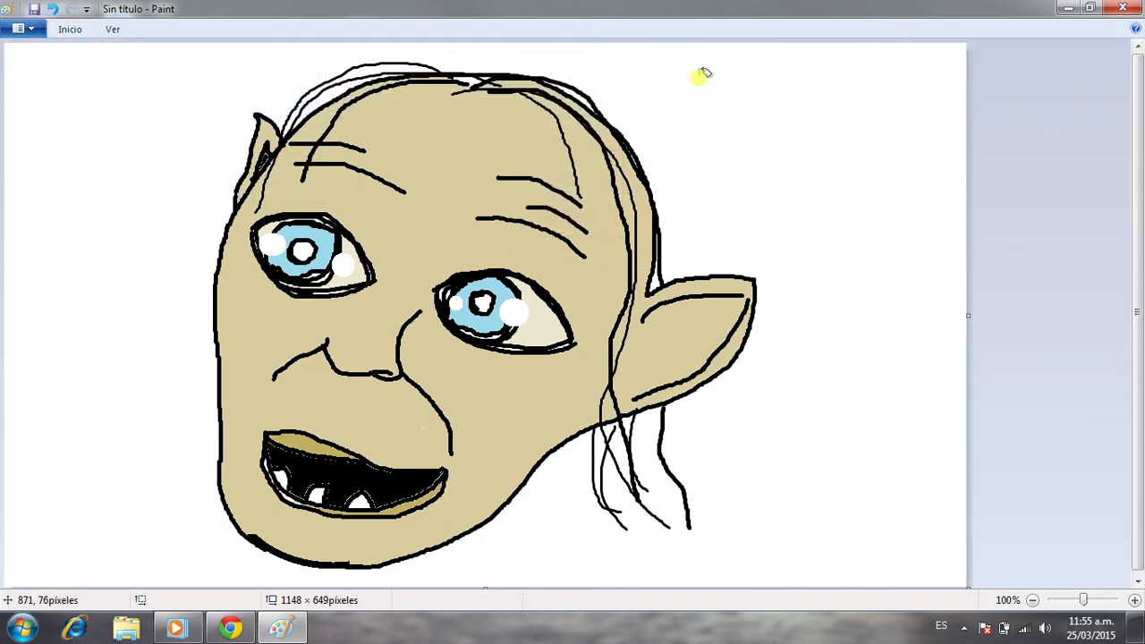
pyautogui.click(69, 29)
pyautogui.click(903, 76)
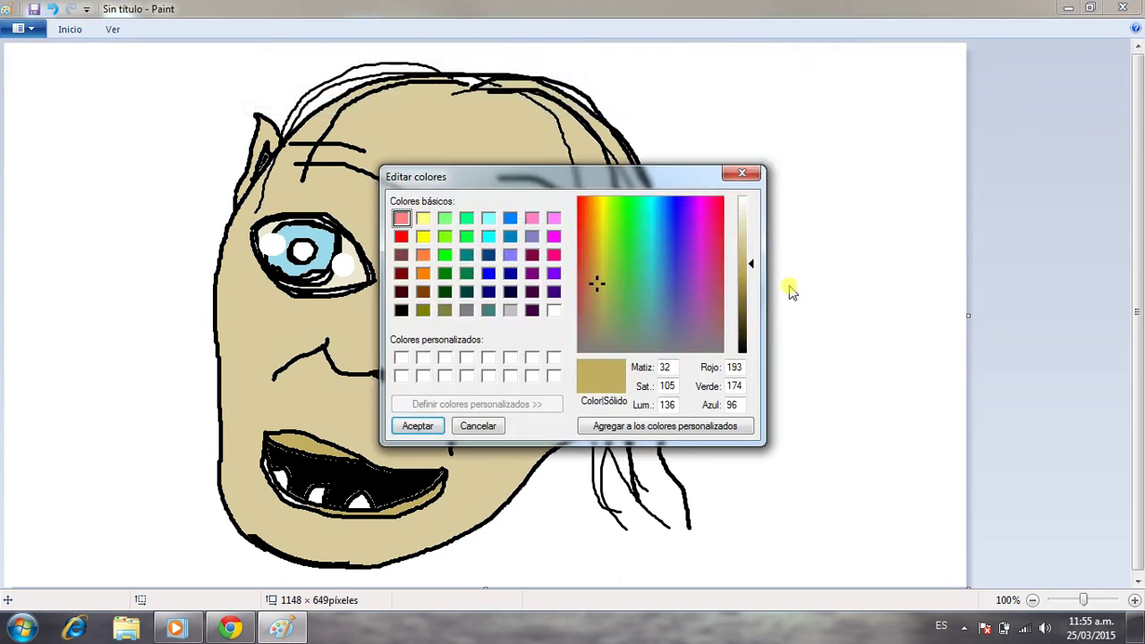
pyautogui.moveTo(754, 269); pyautogui.dragTo(752, 317)
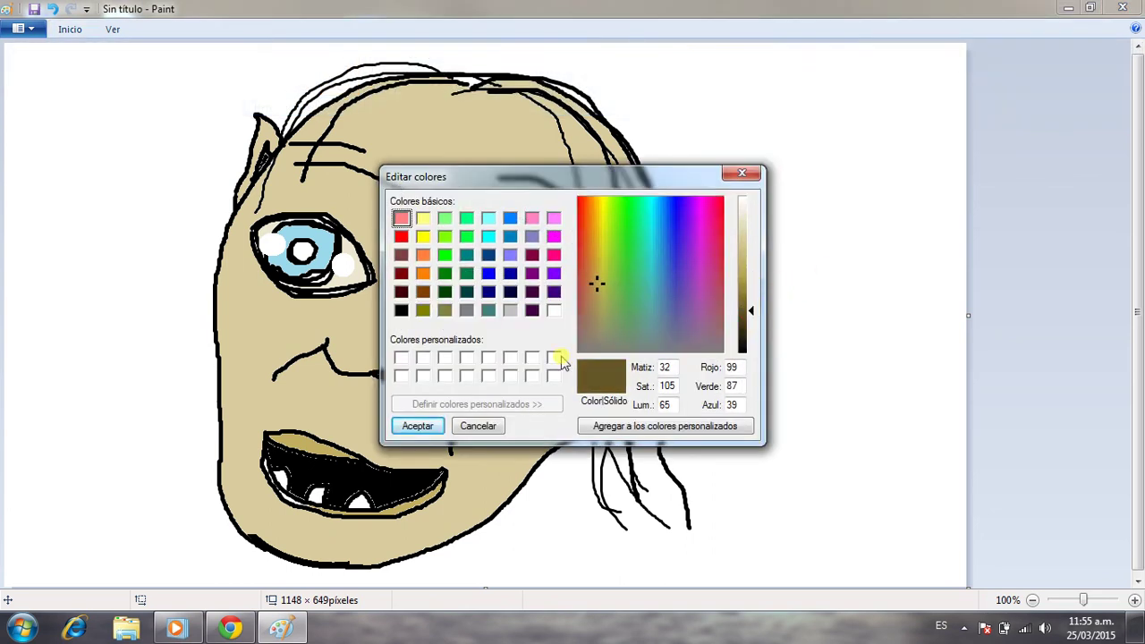
pyautogui.click(418, 425)
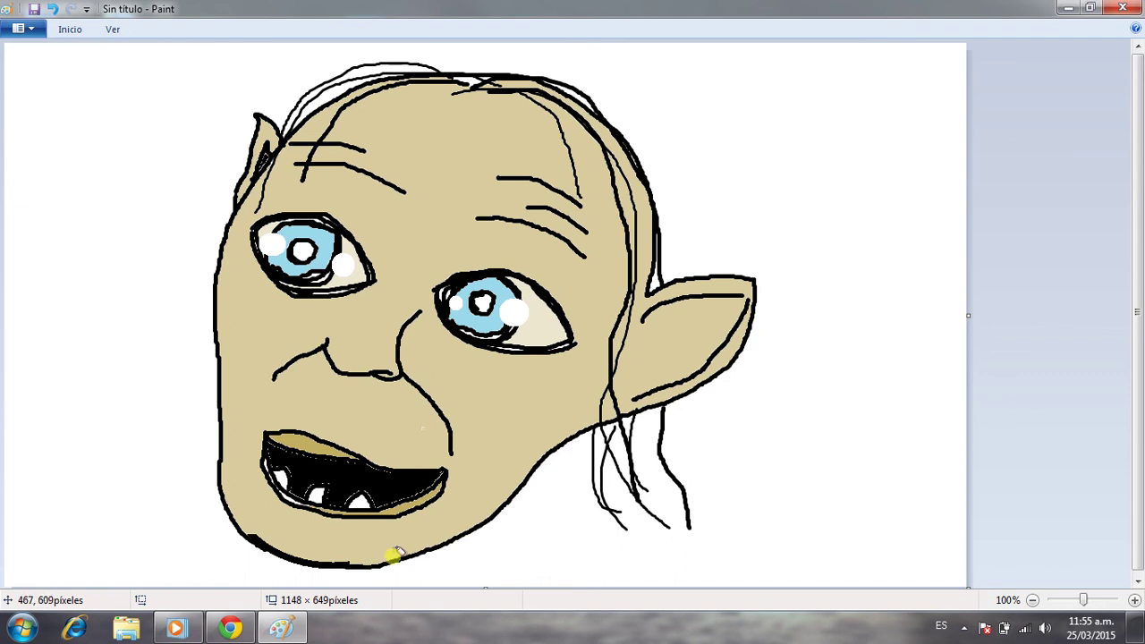
# Airbrush dark brown shading along the jaw, inside the large ear and around the eye nearest it
pyautogui.moveTo(362, 552)
pyautogui.mouseDown()
pyautogui.moveTo(443, 509)
pyautogui.moveTo(437, 532)
pyautogui.moveTo(469, 527)
pyautogui.moveTo(381, 557)
pyautogui.moveTo(427, 515)
pyautogui.moveTo(381, 552)
pyautogui.moveTo(435, 541)
pyautogui.moveTo(471, 509)
pyautogui.moveTo(413, 545)
pyautogui.moveTo(512, 521)
pyautogui.moveTo(470, 512)
pyautogui.moveTo(522, 459)
pyautogui.moveTo(537, 421)
pyautogui.moveTo(475, 506)
pyautogui.moveTo(515, 464)
pyautogui.moveTo(531, 423)
pyautogui.moveTo(566, 420)
pyautogui.moveTo(501, 462)
pyautogui.moveTo(559, 434)
pyautogui.moveTo(588, 443)
pyautogui.moveTo(678, 390)
pyautogui.moveTo(705, 393)
pyautogui.moveTo(599, 431)
pyautogui.moveTo(584, 453)
pyautogui.moveTo(562, 438)
pyautogui.moveTo(576, 413)
pyautogui.moveTo(688, 352)
pyautogui.moveTo(732, 310)
pyautogui.moveTo(642, 332)
pyautogui.moveTo(728, 309)
pyautogui.moveTo(706, 349)
pyautogui.moveTo(680, 332)
pyautogui.moveTo(643, 368)
pyautogui.moveTo(648, 335)
pyautogui.moveTo(632, 363)
pyautogui.moveTo(708, 314)
pyautogui.moveTo(672, 326)
pyautogui.moveTo(690, 312)
pyautogui.moveTo(734, 307)
pyautogui.moveTo(667, 328)
pyautogui.moveTo(623, 390)
pyautogui.moveTo(525, 447)
pyautogui.moveTo(450, 516)
pyautogui.moveTo(310, 551)
pyautogui.mouseUp()
pyautogui.hotkey('ctrl', 'z')
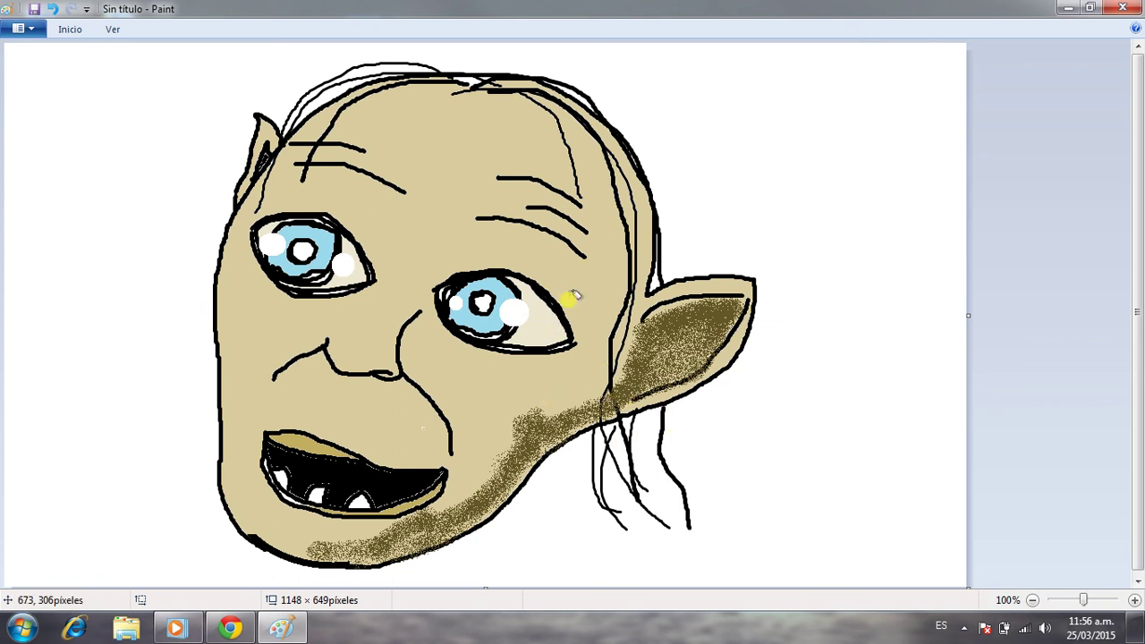
pyautogui.moveTo(570, 284); pyautogui.dragTo(537, 274)
pyautogui.moveTo(570, 362)
pyautogui.mouseDown()
pyautogui.moveTo(501, 372)
pyautogui.moveTo(471, 360)
pyautogui.moveTo(433, 337)
pyautogui.moveTo(420, 291)
pyautogui.moveTo(441, 264)
pyautogui.moveTo(487, 257)
pyautogui.moveTo(588, 276)
pyautogui.moveTo(439, 263)
pyautogui.moveTo(414, 293)
pyautogui.moveTo(421, 328)
pyautogui.moveTo(461, 356)
pyautogui.moveTo(558, 366)
pyautogui.moveTo(504, 371)
pyautogui.moveTo(440, 327)
pyautogui.moveTo(428, 302)
pyautogui.moveTo(437, 271)
pyautogui.moveTo(475, 256)
pyautogui.moveTo(557, 273)
pyautogui.mouseUp()
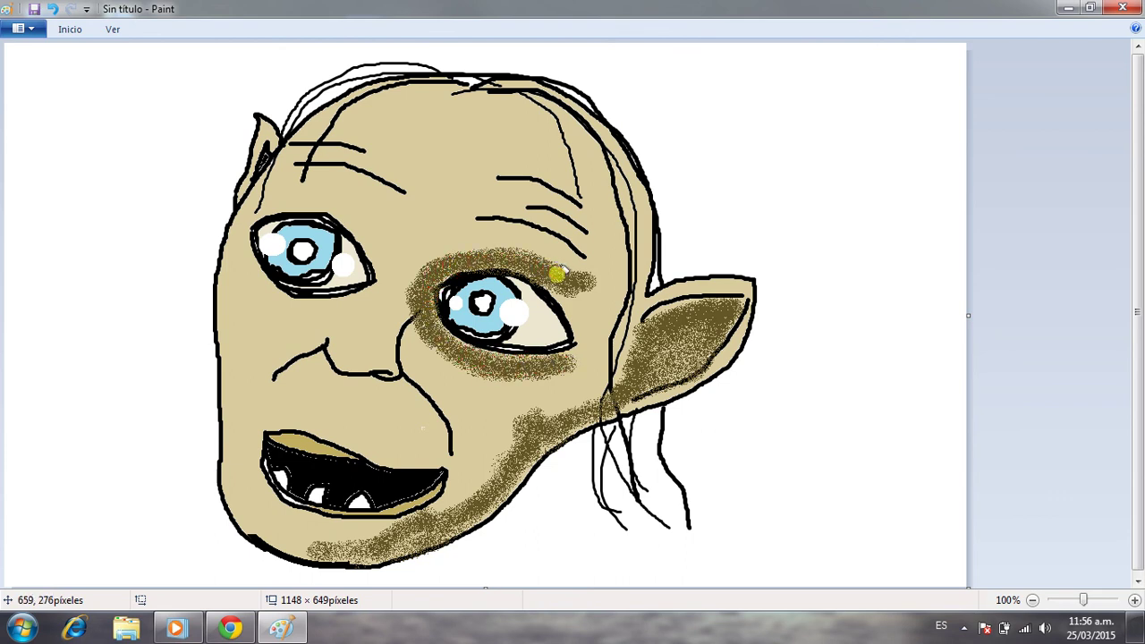
# Extend the dark brown airbrush shading beneath the eye nearest the large ear and down the side of the skull from the crown to that ear
pyautogui.moveTo(536, 376)
pyautogui.mouseDown()
pyautogui.moveTo(611, 363)
pyautogui.moveTo(576, 362)
pyautogui.moveTo(544, 383)
pyautogui.moveTo(524, 418)
pyautogui.moveTo(582, 378)
pyautogui.moveTo(560, 418)
pyautogui.moveTo(601, 394)
pyautogui.mouseUp()
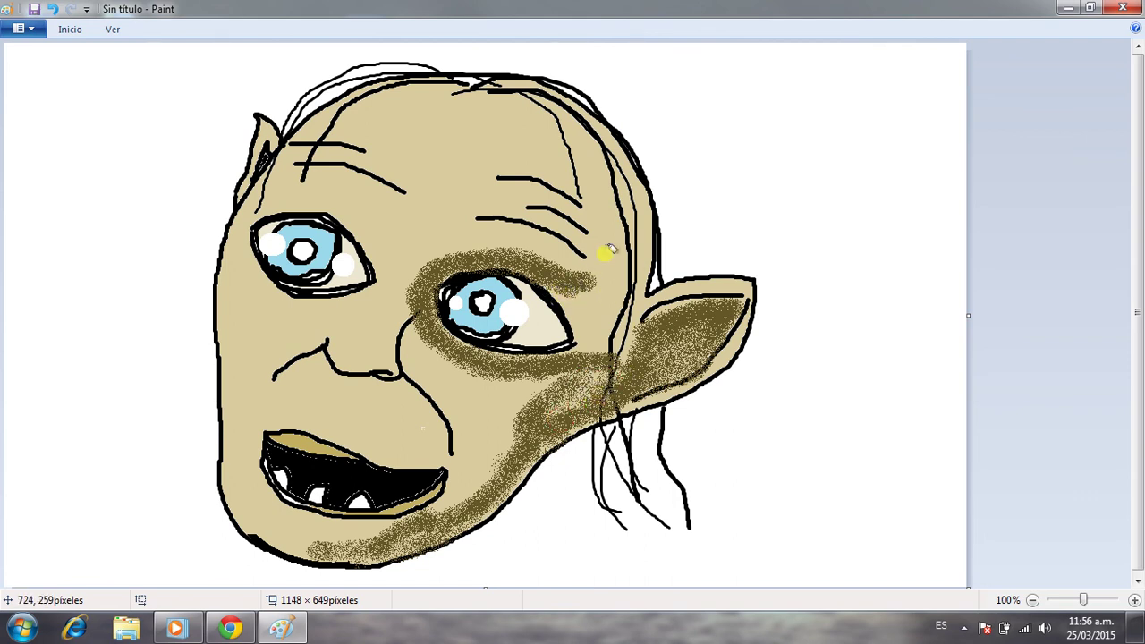
pyautogui.moveTo(516, 94)
pyautogui.mouseDown()
pyautogui.moveTo(493, 84)
pyautogui.moveTo(521, 89)
pyautogui.moveTo(612, 169)
pyautogui.moveTo(642, 264)
pyautogui.moveTo(631, 319)
pyautogui.mouseUp()
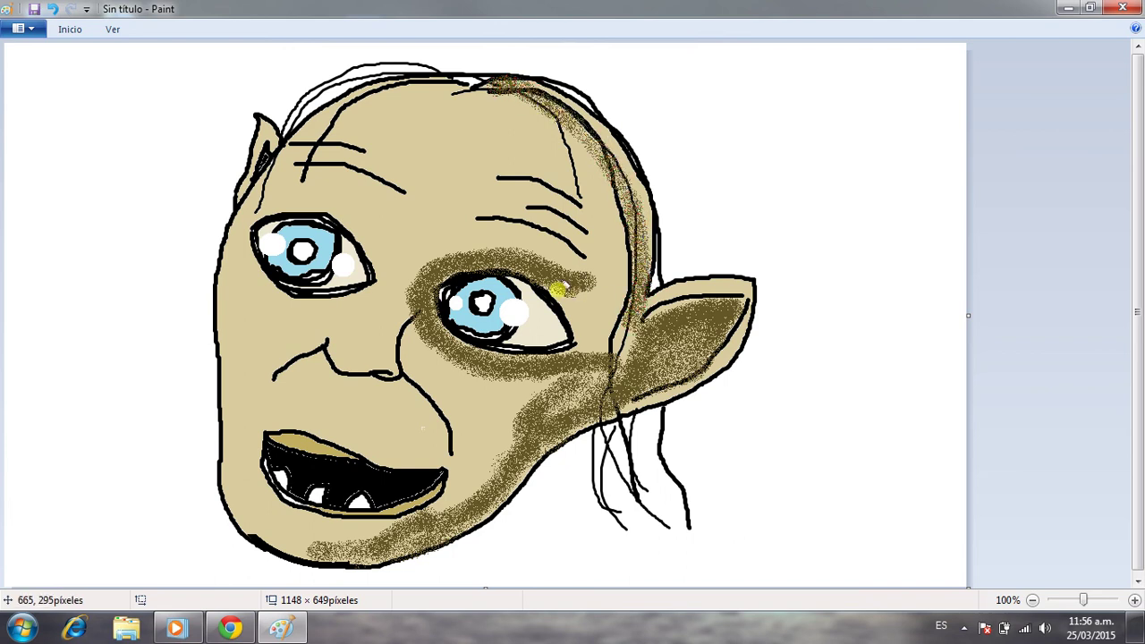
pyautogui.moveTo(535, 279); pyautogui.dragTo(547, 277)
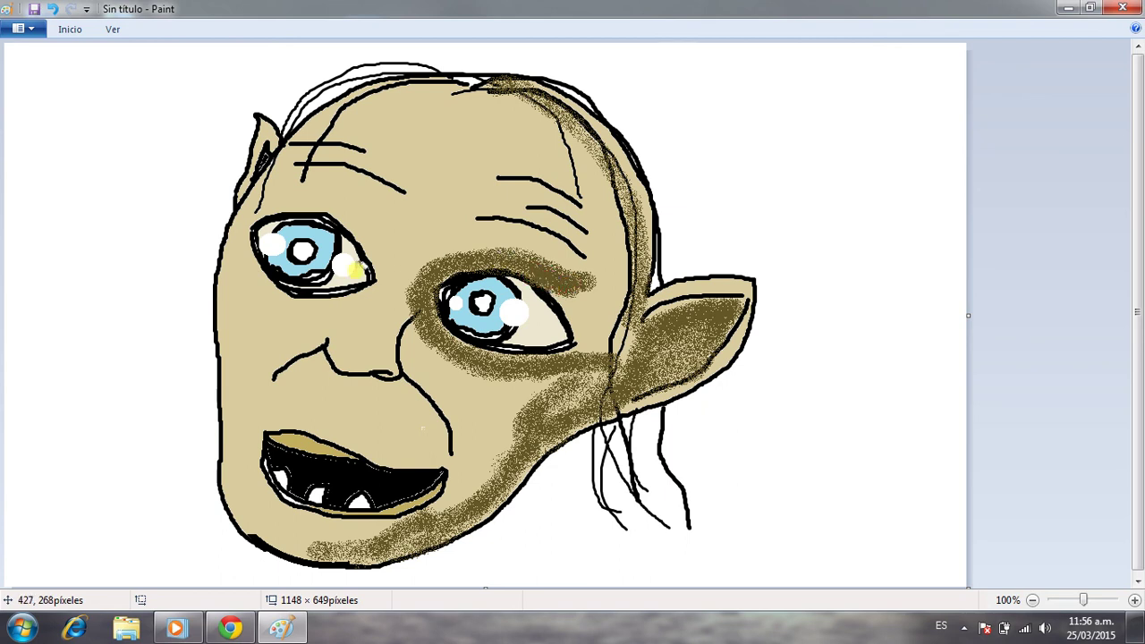
pyautogui.moveTo(527, 391)
pyautogui.mouseDown()
pyautogui.moveTo(583, 379)
pyautogui.moveTo(562, 416)
pyautogui.moveTo(603, 376)
pyautogui.moveTo(621, 313)
pyautogui.moveTo(609, 385)
pyautogui.moveTo(642, 298)
pyautogui.moveTo(640, 262)
pyautogui.moveTo(612, 310)
pyautogui.moveTo(628, 283)
pyautogui.moveTo(637, 189)
pyautogui.moveTo(565, 152)
pyautogui.mouseUp()
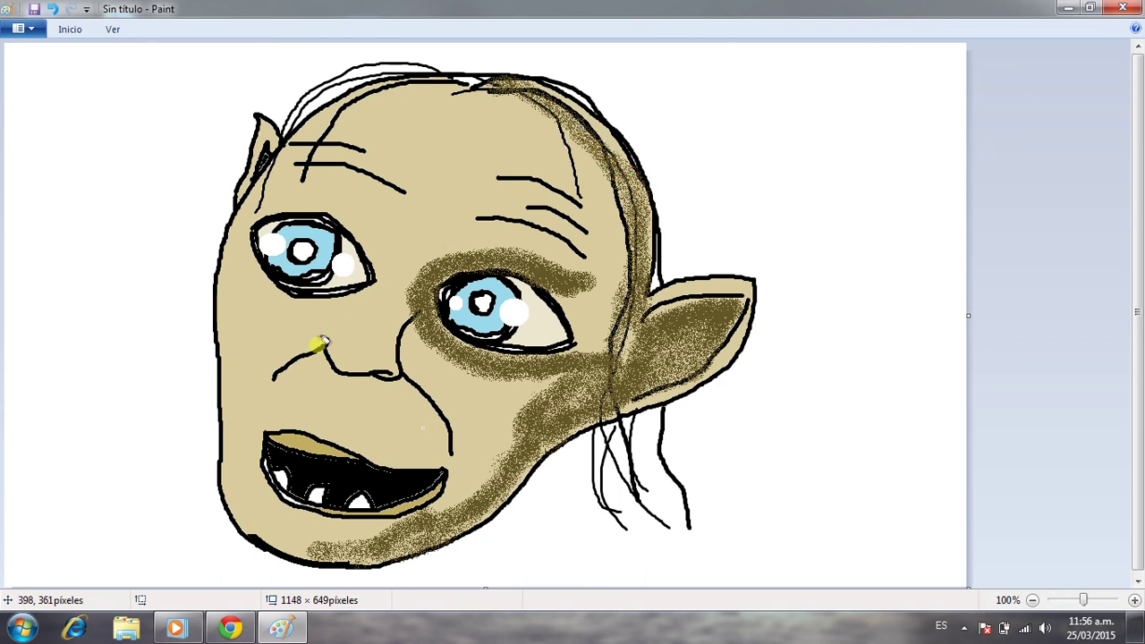
# Airbrush dark brown around the other eye and across the chin, with lighter speckled shading over the rest of the face
pyautogui.moveTo(261, 294)
pyautogui.mouseDown()
pyautogui.moveTo(338, 312)
pyautogui.moveTo(382, 286)
pyautogui.moveTo(376, 235)
pyautogui.moveTo(292, 197)
pyautogui.moveTo(362, 231)
pyautogui.moveTo(384, 282)
pyautogui.moveTo(314, 312)
pyautogui.moveTo(254, 292)
pyautogui.moveTo(248, 268)
pyautogui.moveTo(309, 309)
pyautogui.moveTo(356, 309)
pyautogui.moveTo(378, 290)
pyautogui.moveTo(372, 230)
pyautogui.mouseUp()
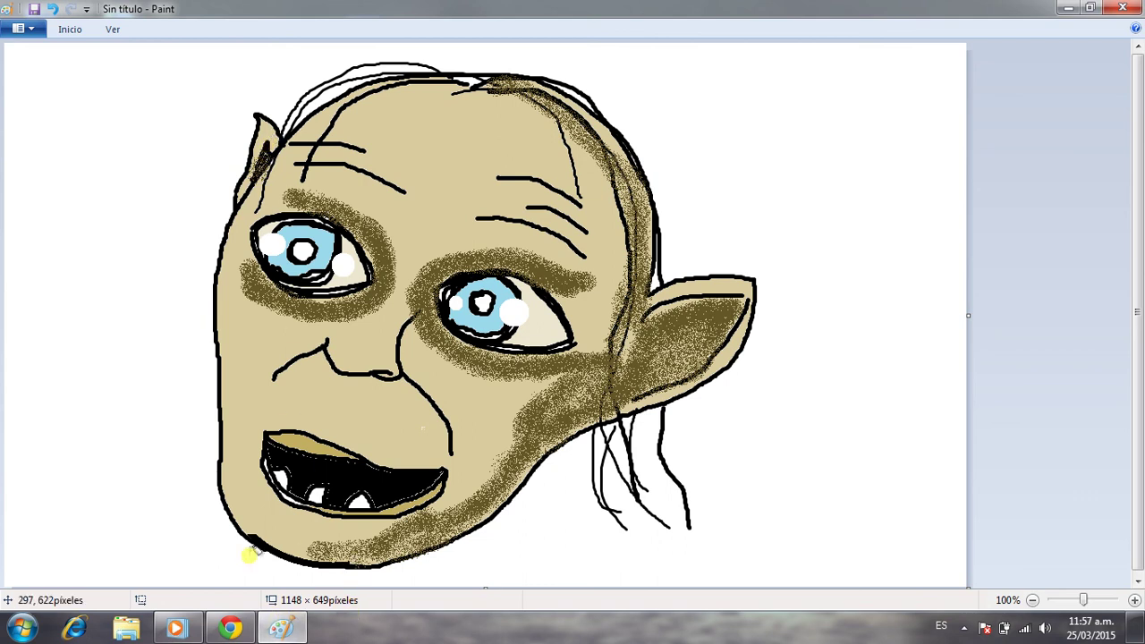
pyautogui.moveTo(244, 524)
pyautogui.mouseDown()
pyautogui.moveTo(299, 552)
pyautogui.moveTo(357, 550)
pyautogui.moveTo(246, 528)
pyautogui.moveTo(282, 542)
pyautogui.moveTo(399, 533)
pyautogui.mouseUp()
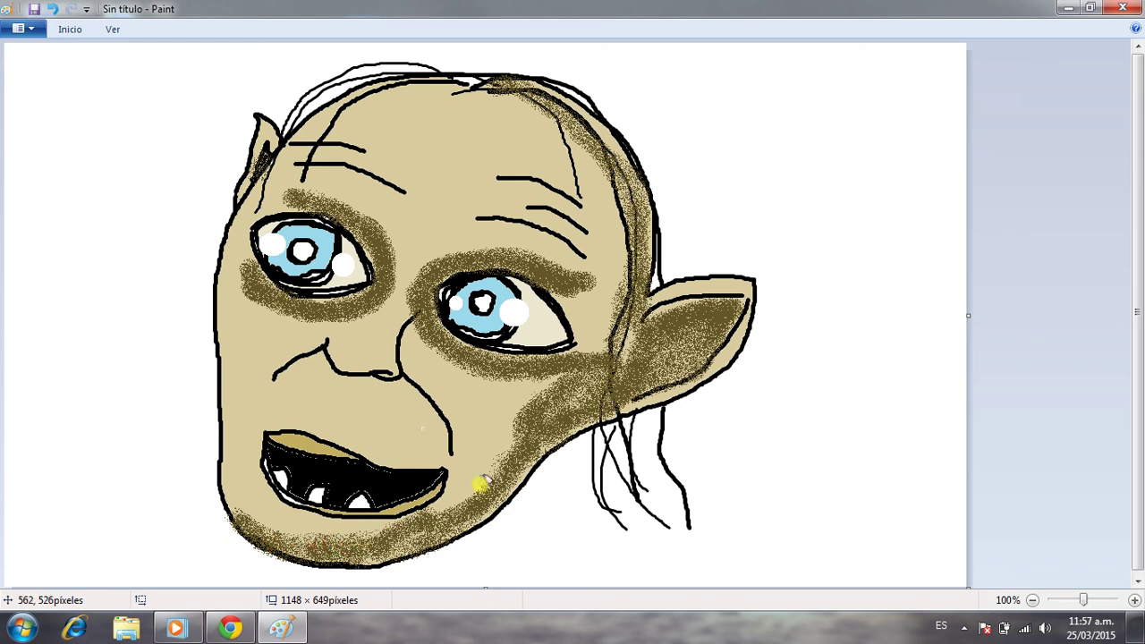
pyautogui.moveTo(626, 394)
pyautogui.mouseDown()
pyautogui.moveTo(559, 417)
pyautogui.moveTo(619, 361)
pyautogui.moveTo(615, 338)
pyautogui.moveTo(584, 367)
pyautogui.moveTo(577, 211)
pyautogui.moveTo(600, 275)
pyautogui.moveTo(573, 246)
pyautogui.moveTo(555, 156)
pyautogui.moveTo(531, 198)
pyautogui.moveTo(502, 179)
pyautogui.moveTo(482, 114)
pyautogui.moveTo(470, 158)
pyautogui.moveTo(450, 168)
pyautogui.moveTo(437, 133)
pyautogui.moveTo(403, 203)
pyautogui.moveTo(375, 176)
pyautogui.moveTo(320, 189)
pyautogui.moveTo(321, 143)
pyautogui.moveTo(433, 119)
pyautogui.moveTo(464, 125)
pyautogui.moveTo(490, 180)
pyautogui.moveTo(502, 132)
pyautogui.moveTo(440, 181)
pyautogui.moveTo(463, 158)
pyautogui.moveTo(397, 112)
pyautogui.moveTo(335, 186)
pyautogui.moveTo(452, 144)
pyautogui.moveTo(430, 181)
pyautogui.moveTo(525, 253)
pyautogui.moveTo(393, 219)
pyautogui.moveTo(383, 352)
pyautogui.moveTo(355, 328)
pyautogui.moveTo(356, 391)
pyautogui.moveTo(346, 381)
pyautogui.moveTo(403, 400)
pyautogui.moveTo(395, 397)
pyautogui.moveTo(439, 433)
pyautogui.moveTo(458, 378)
pyautogui.moveTo(535, 435)
pyautogui.moveTo(488, 396)
pyautogui.moveTo(455, 452)
pyautogui.moveTo(476, 485)
pyautogui.moveTo(470, 460)
pyautogui.moveTo(397, 423)
pyautogui.moveTo(361, 356)
pyautogui.moveTo(320, 393)
pyautogui.moveTo(309, 346)
pyautogui.moveTo(271, 322)
pyautogui.moveTo(223, 406)
pyautogui.moveTo(235, 433)
pyautogui.moveTo(255, 422)
pyautogui.moveTo(266, 506)
pyautogui.moveTo(313, 529)
pyautogui.moveTo(230, 482)
pyautogui.moveTo(248, 411)
pyautogui.moveTo(354, 454)
pyautogui.moveTo(260, 417)
pyautogui.moveTo(261, 332)
pyautogui.moveTo(242, 333)
pyautogui.moveTo(242, 286)
pyautogui.moveTo(226, 293)
pyautogui.moveTo(252, 201)
pyautogui.moveTo(294, 143)
pyautogui.moveTo(374, 114)
pyautogui.moveTo(547, 117)
pyautogui.moveTo(609, 232)
pyautogui.moveTo(582, 289)
pyautogui.moveTo(621, 332)
pyautogui.mouseUp()
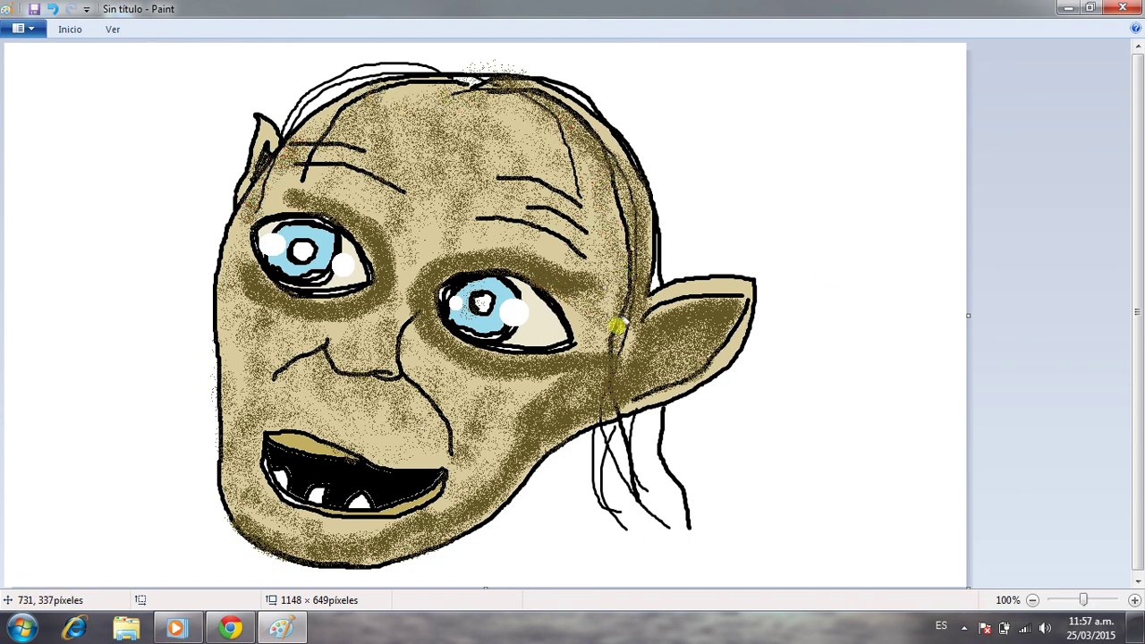
# Draw the two sides of the neck below the jaw with the standard brush in black
pyautogui.click(59, 38)
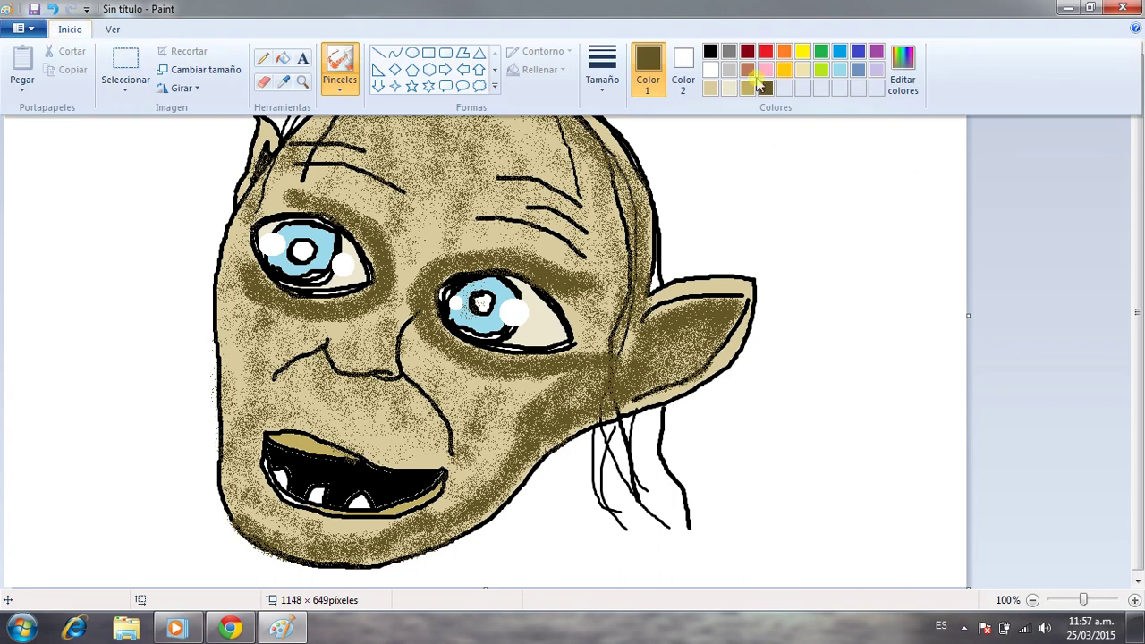
pyautogui.click(339, 82)
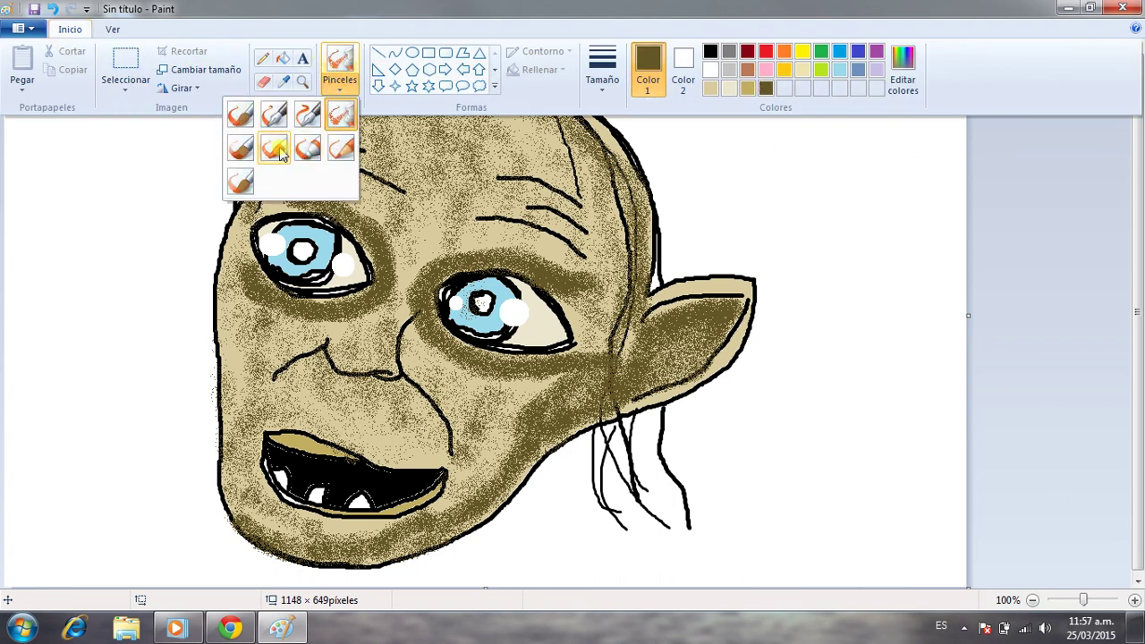
pyautogui.click(240, 113)
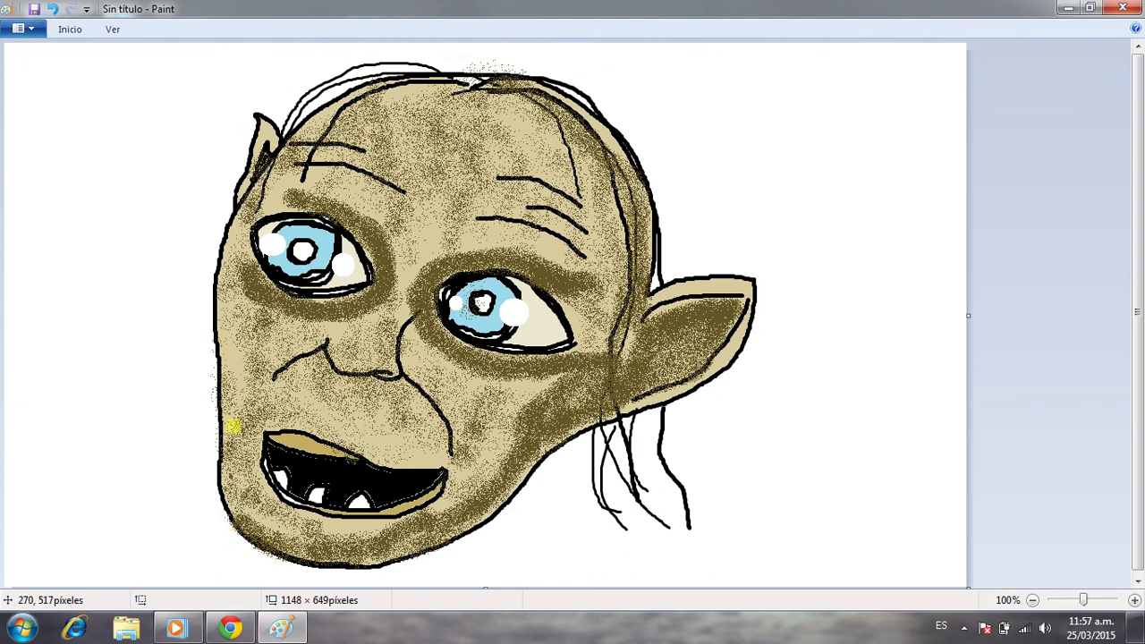
pyautogui.click(70, 29)
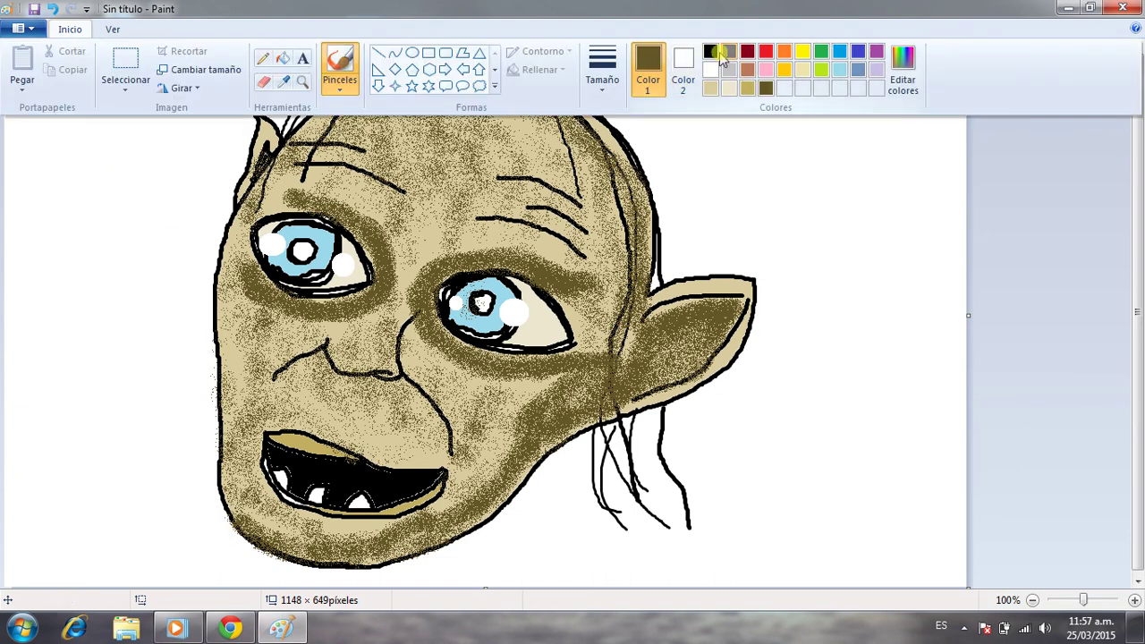
pyautogui.click(729, 54)
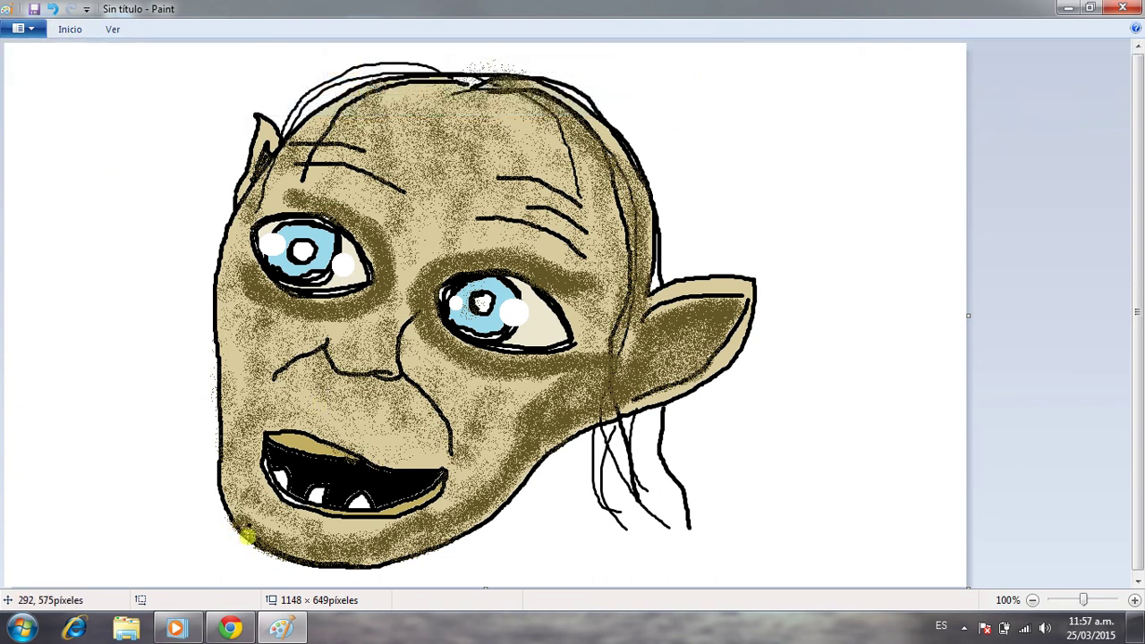
pyautogui.moveTo(299, 575); pyautogui.dragTo(378, 580)
pyautogui.moveTo(548, 454)
pyautogui.mouseDown()
pyautogui.moveTo(563, 529)
pyautogui.moveTo(606, 590)
pyautogui.mouseUp()
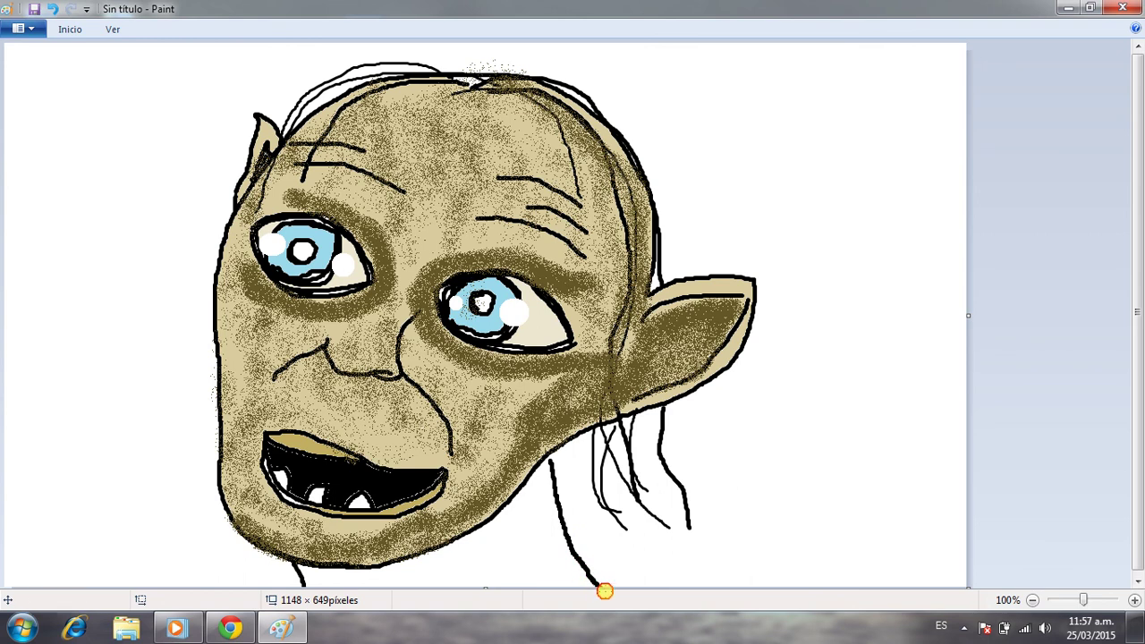
pyautogui.click(70, 30)
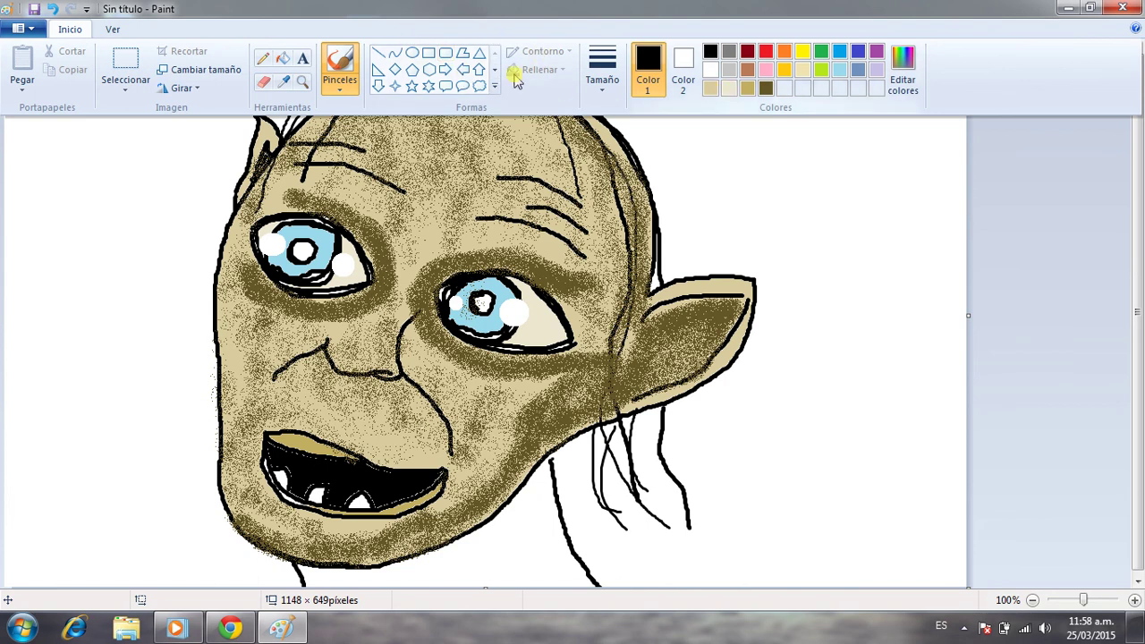
pyautogui.click(285, 82)
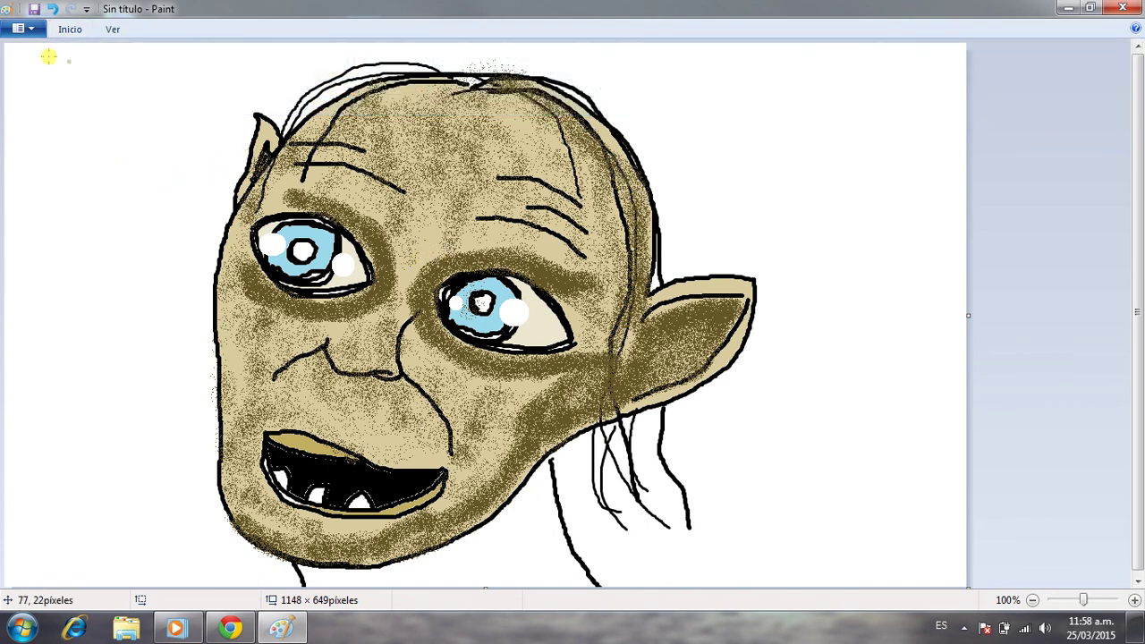
pyautogui.click(69, 30)
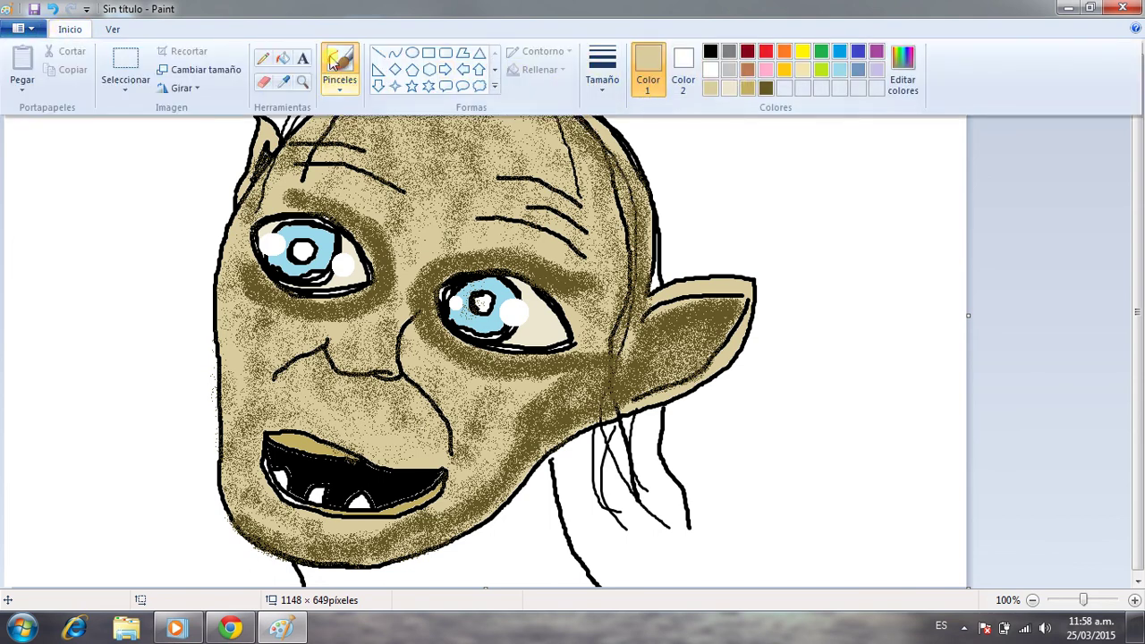
pyautogui.click(765, 87)
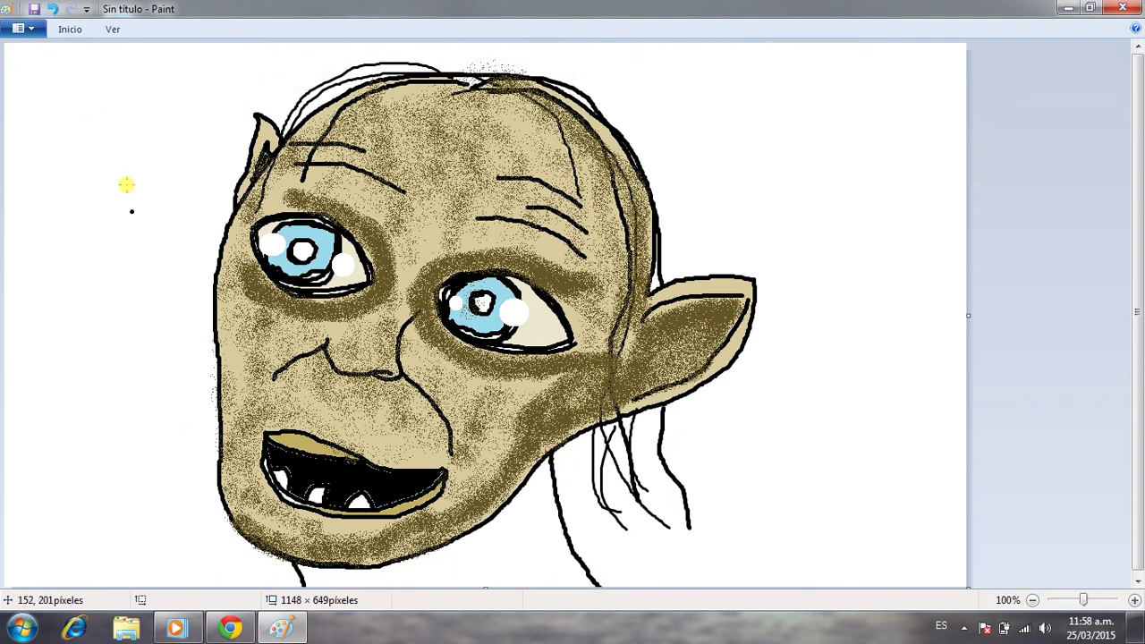
pyautogui.click(73, 30)
pyautogui.click(284, 61)
pyautogui.click(553, 526)
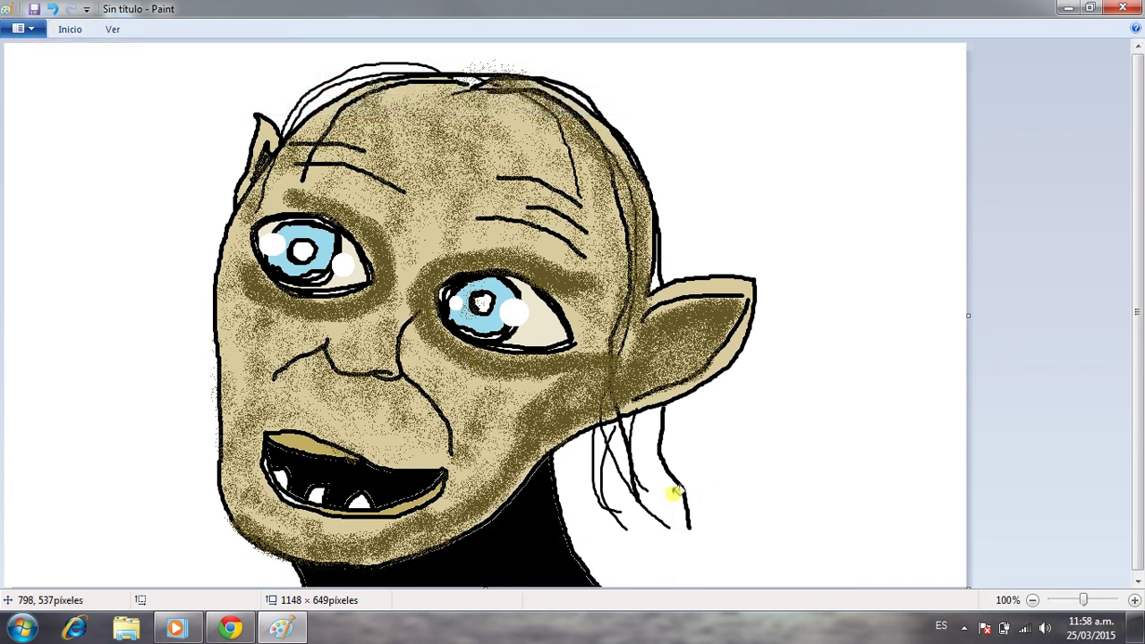
pyautogui.hotkey('ctrl', 'z')
# Sample the light tan skin colour from the face and fill the neck with it
pyautogui.click(70, 29)
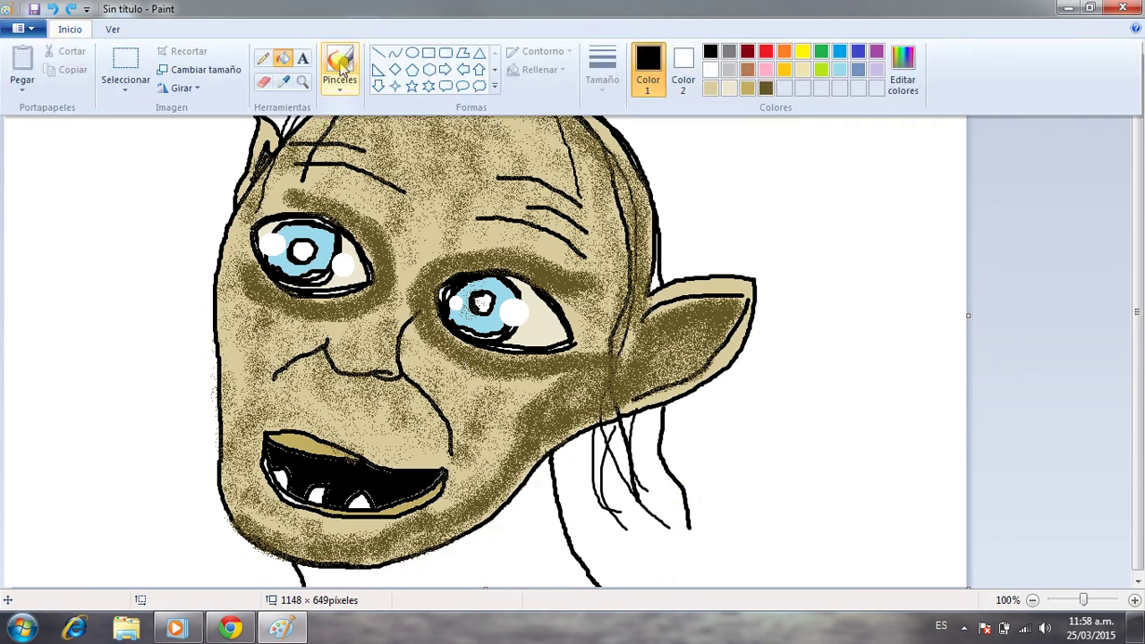
pyautogui.click(302, 84)
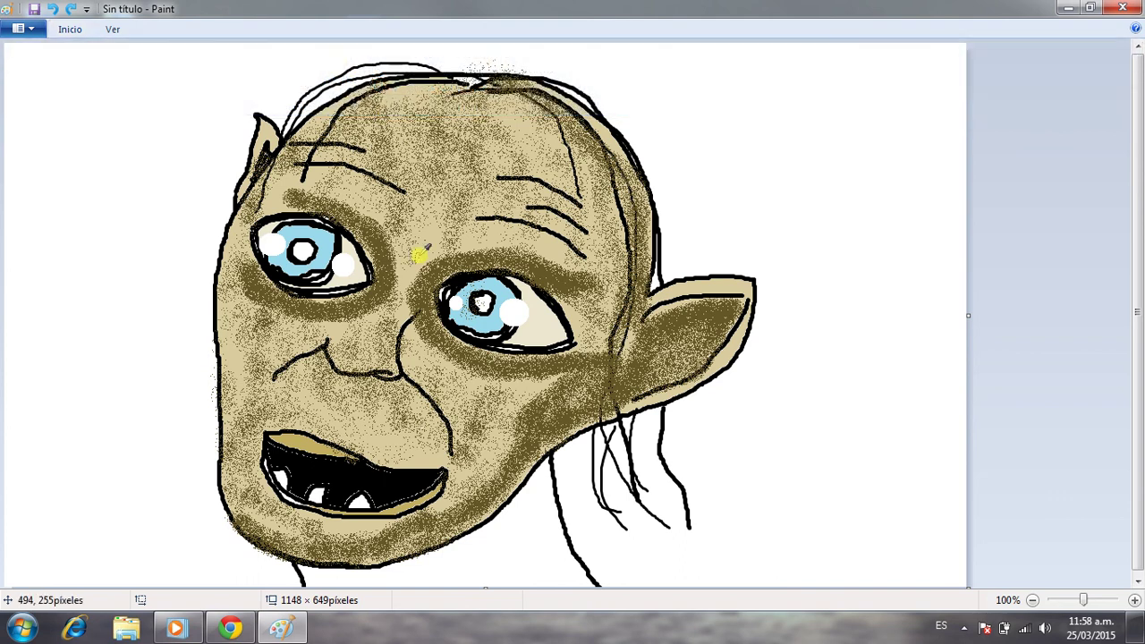
pyautogui.click(450, 560)
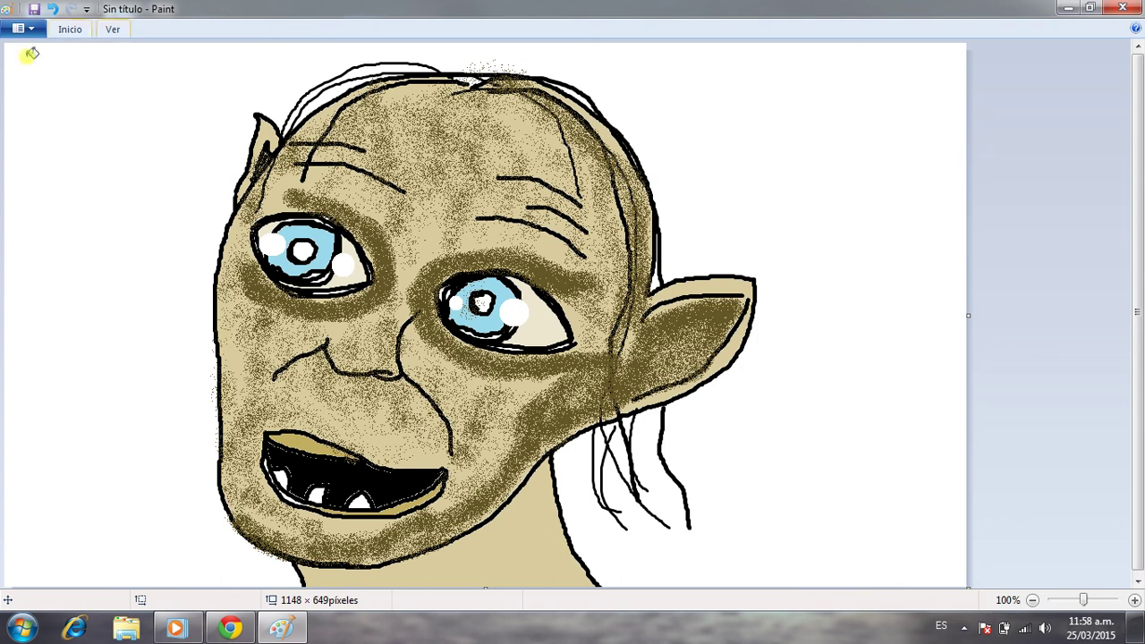
# Place a text box in the blank area of the canvas above the large ear
pyautogui.click(70, 29)
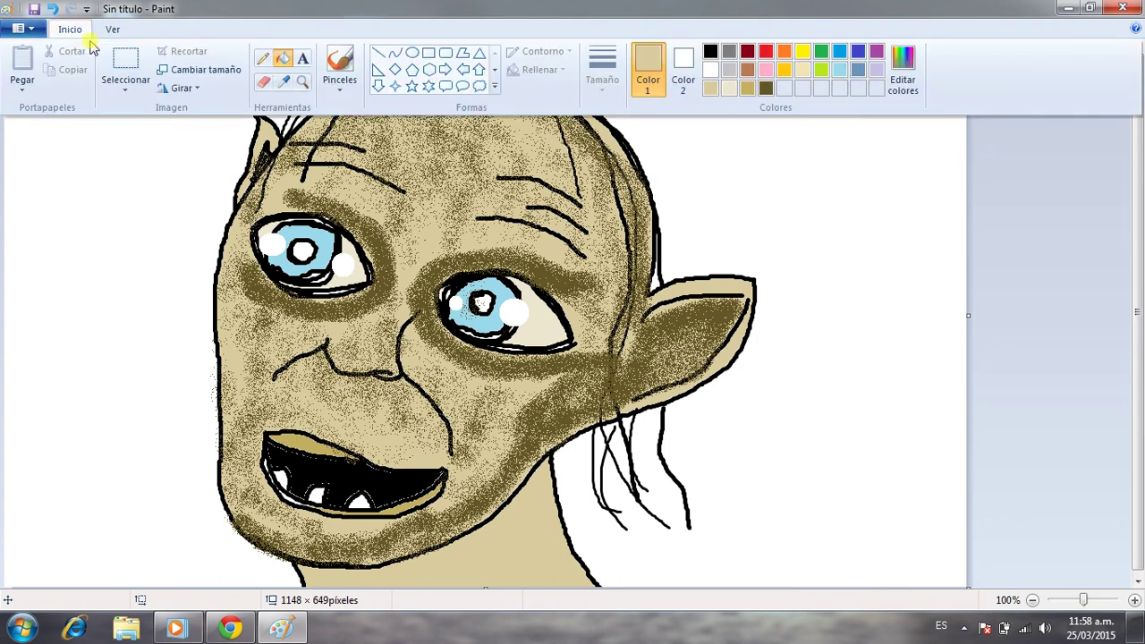
pyautogui.click(306, 62)
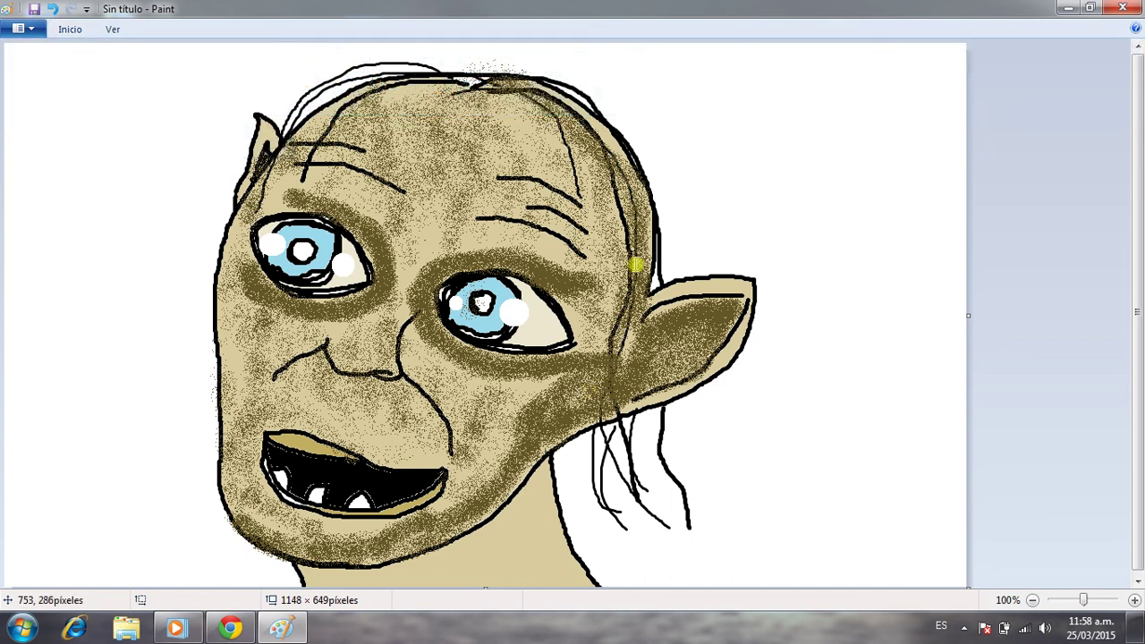
pyautogui.click(691, 142)
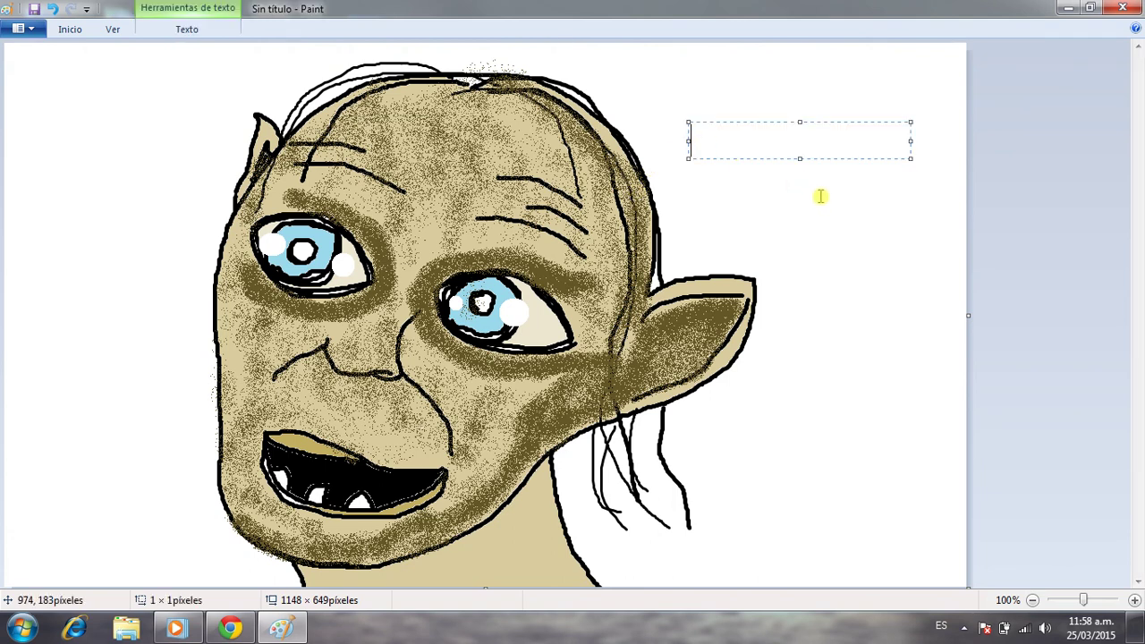